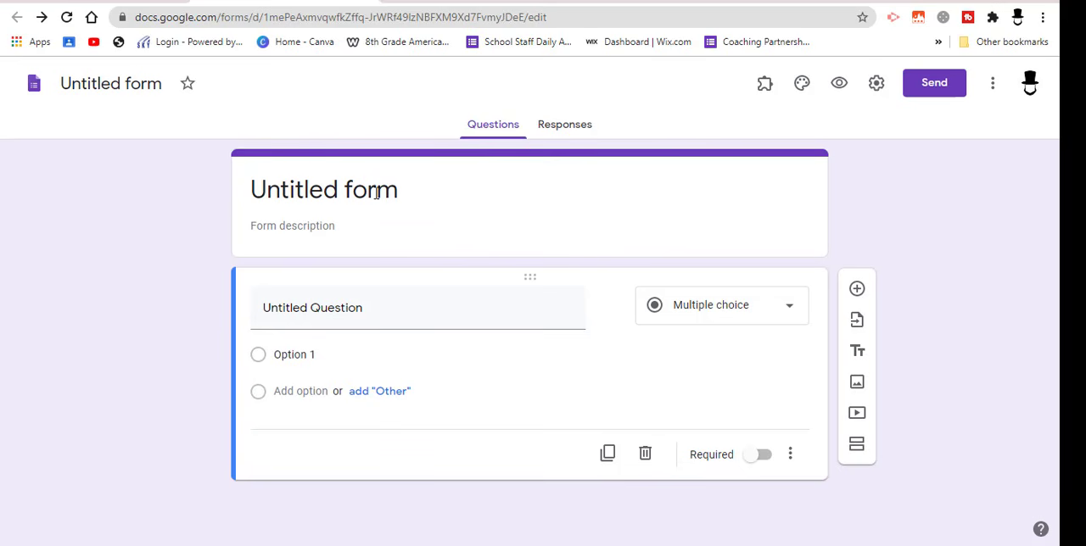
Replace the form's placeholder title with "Schedule Appointment"
left_click(404, 191)
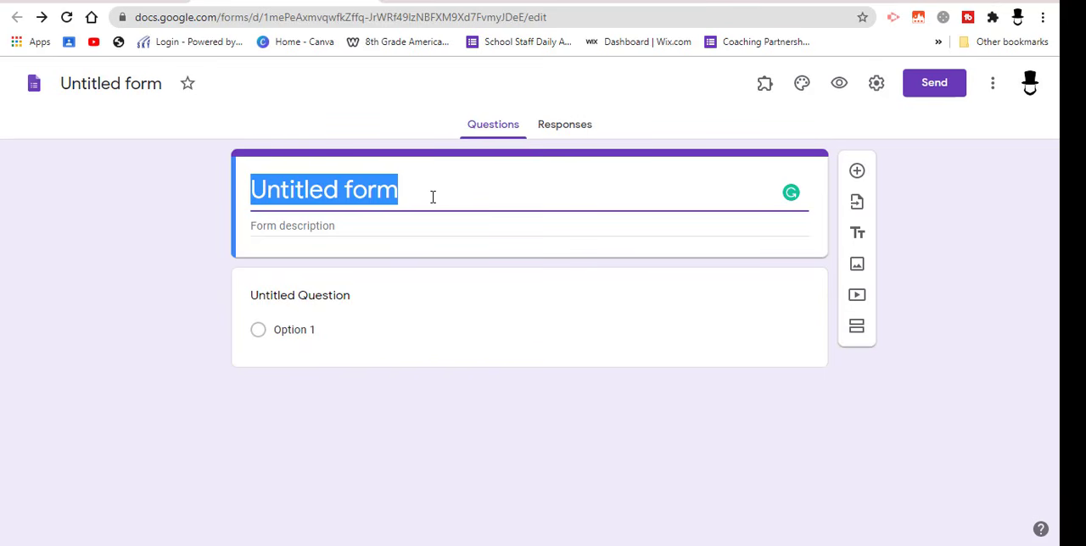
type("Sche")
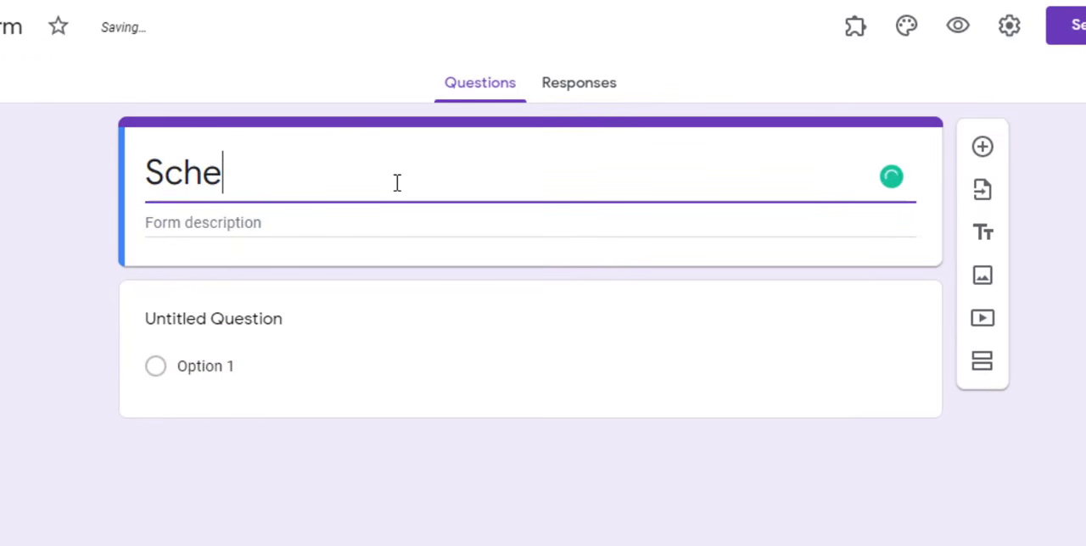
type("dule Appoin")
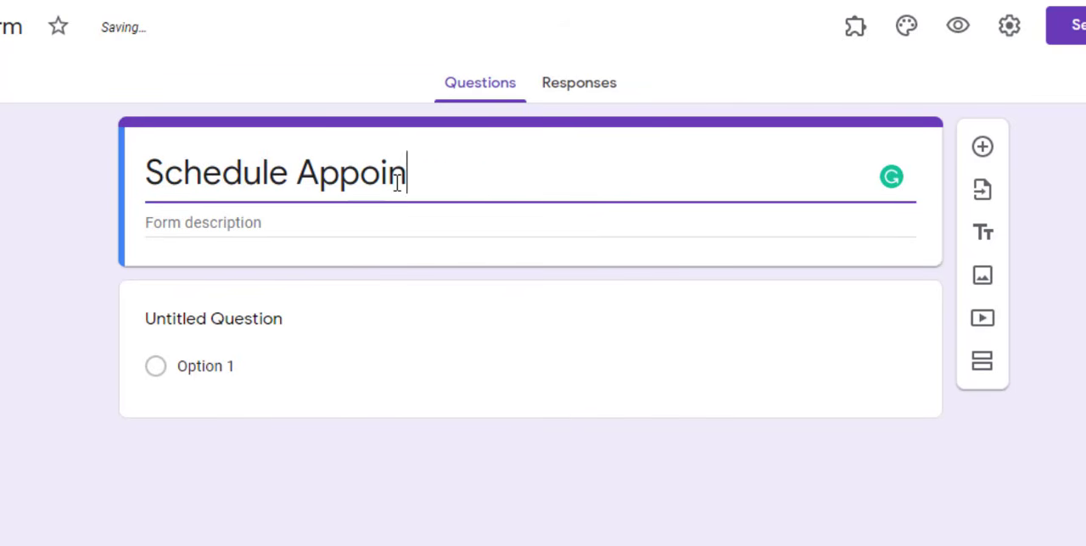
type("tment")
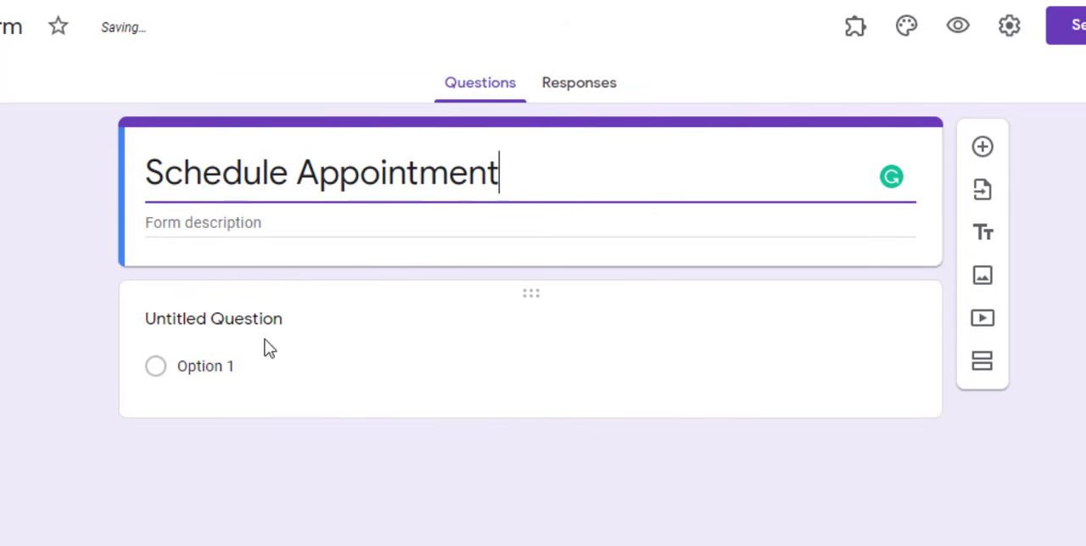
Turn the untitled question into a required short-answer question titled "Name"
left_click(312, 327)
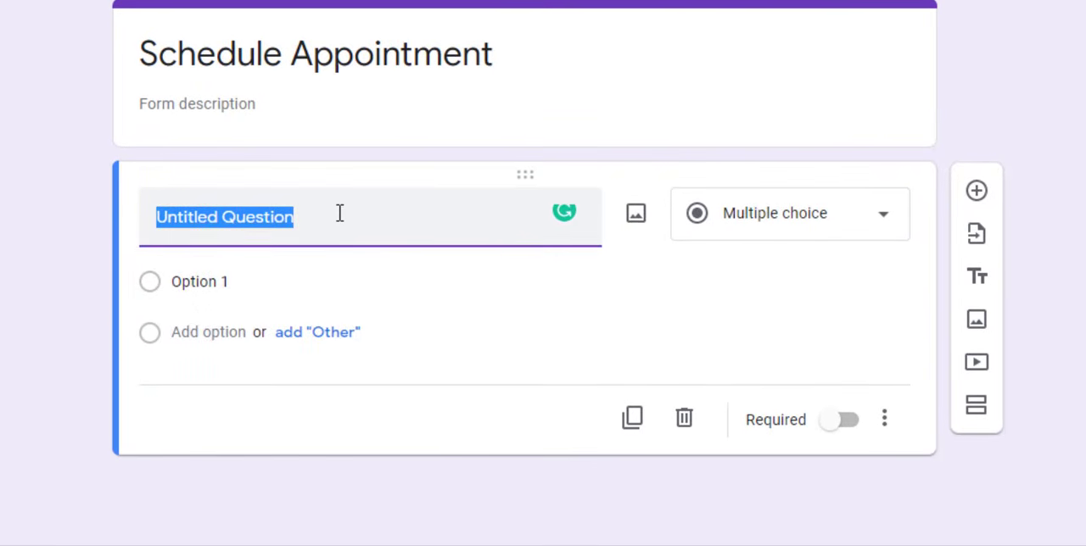
type("Name")
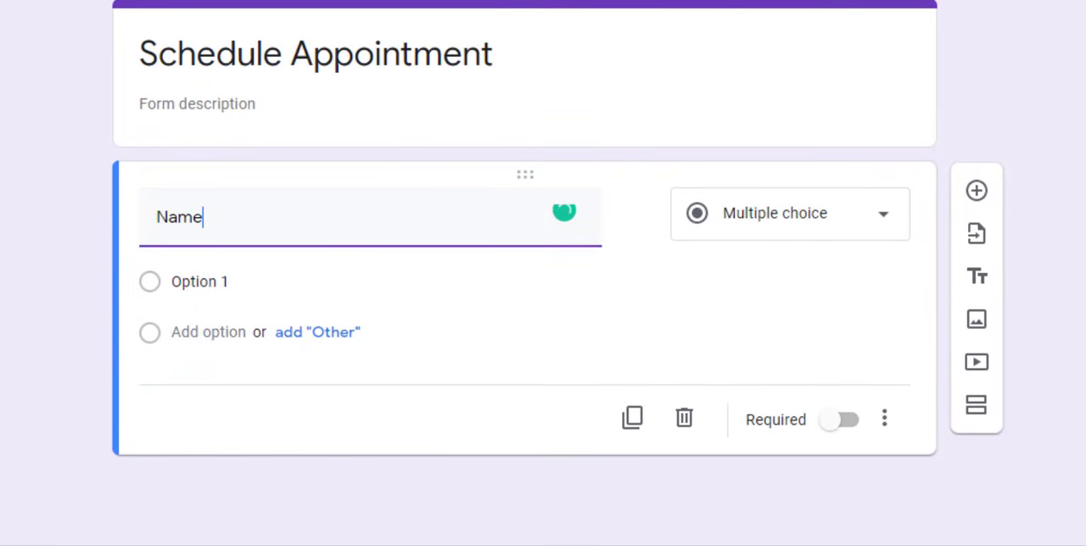
left_click(891, 224)
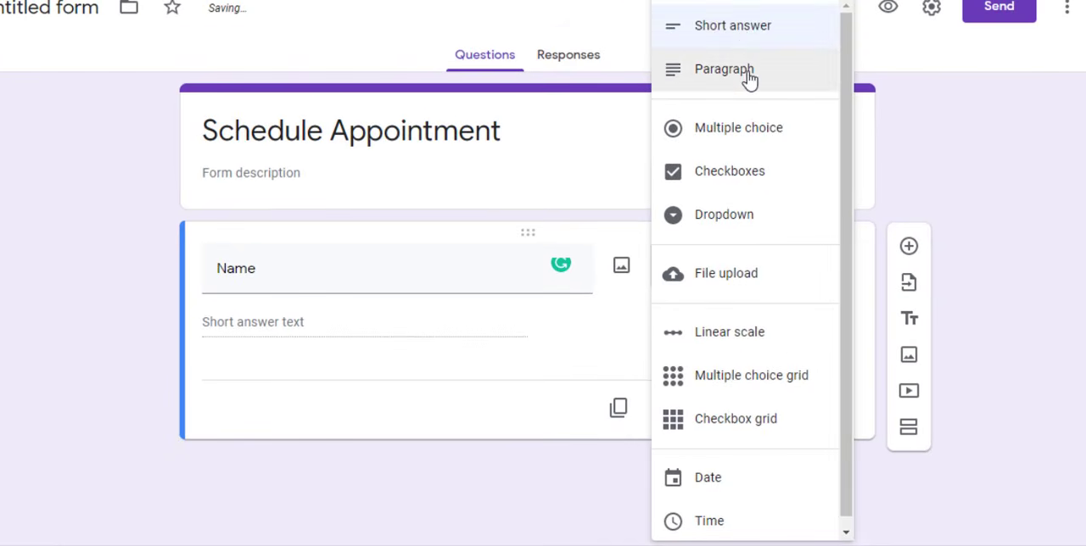
left_click(745, 38)
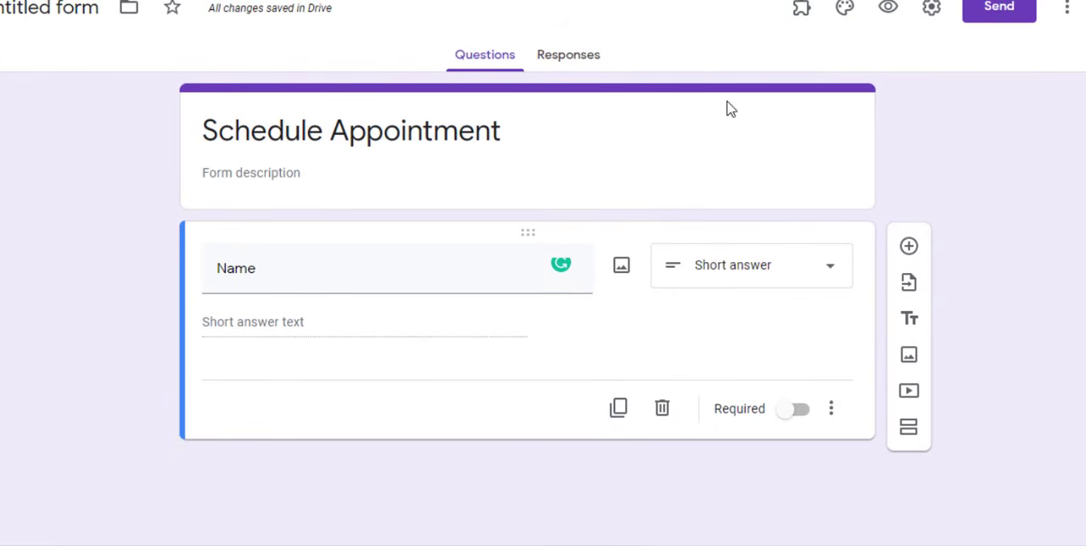
left_click(788, 415)
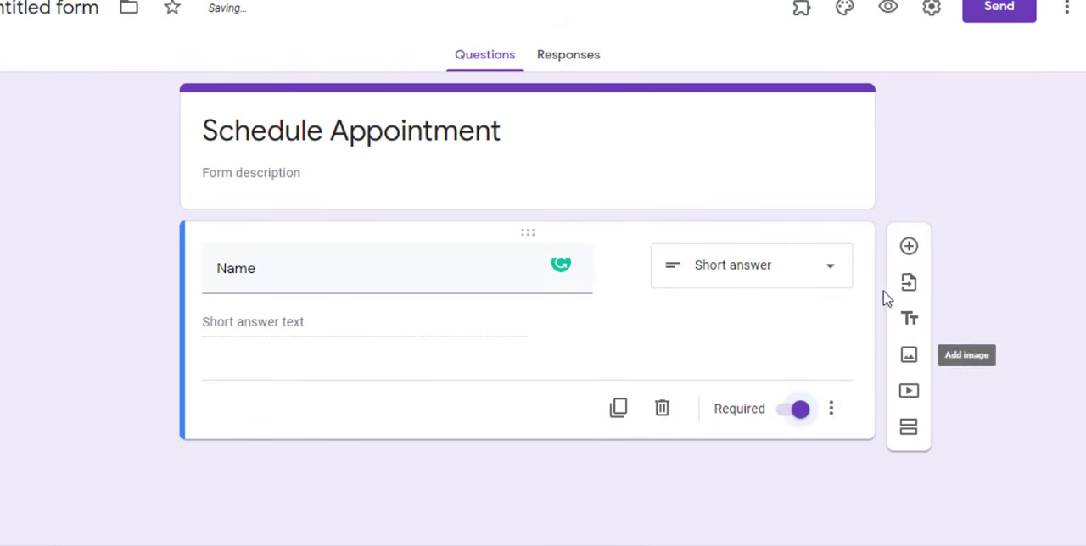
Add a required short-answer question titled "Class Period" below the Name question
left_click(908, 247)
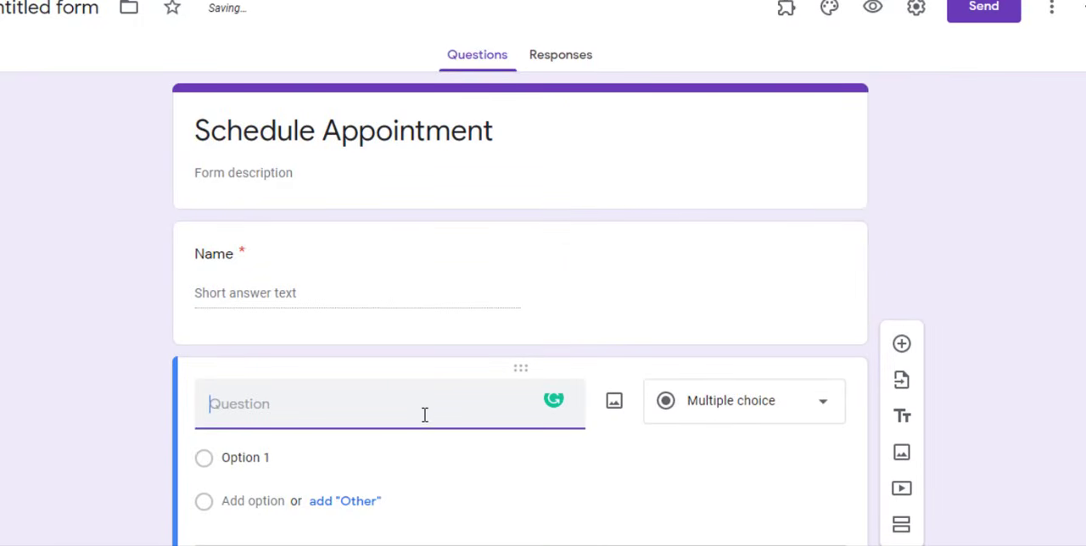
type("Class Period")
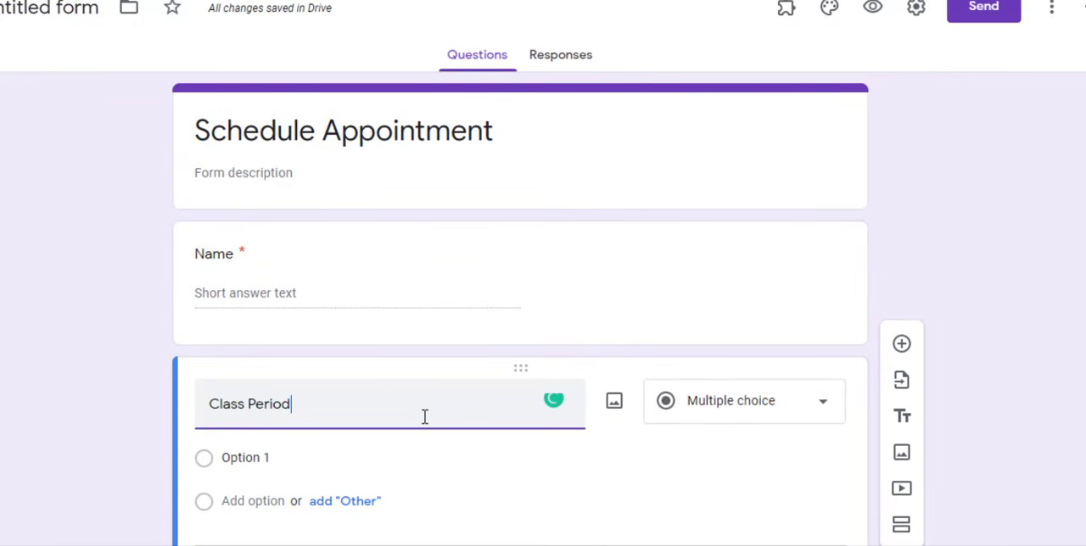
left_click(789, 407)
left_click(728, 34)
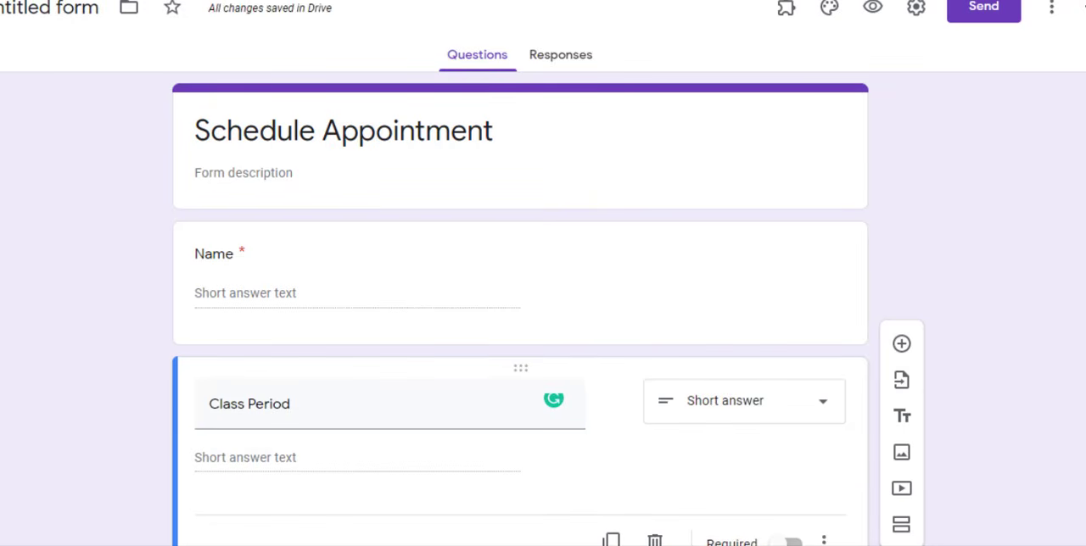
scroll(804, 518, "down", 1)
left_click(785, 462)
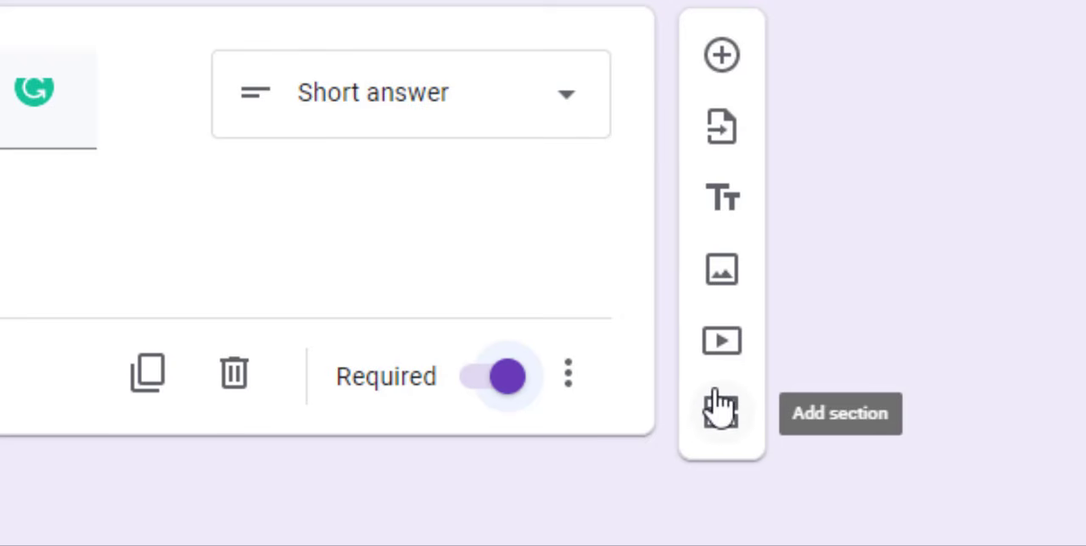
Add a new section after the Class Period question and title it "What Day?"
left_click(720, 416)
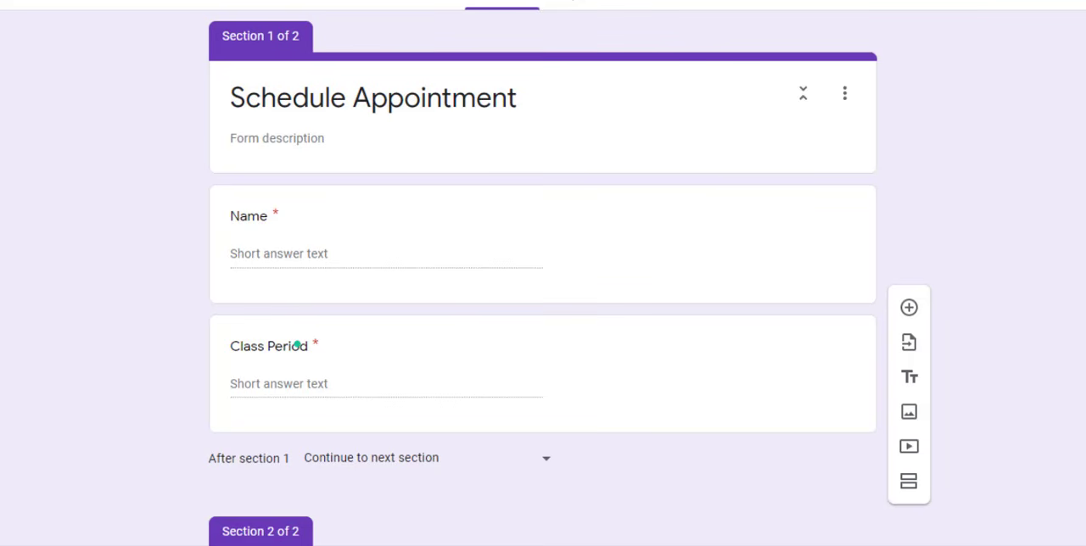
scroll(448, 477, "down", 2)
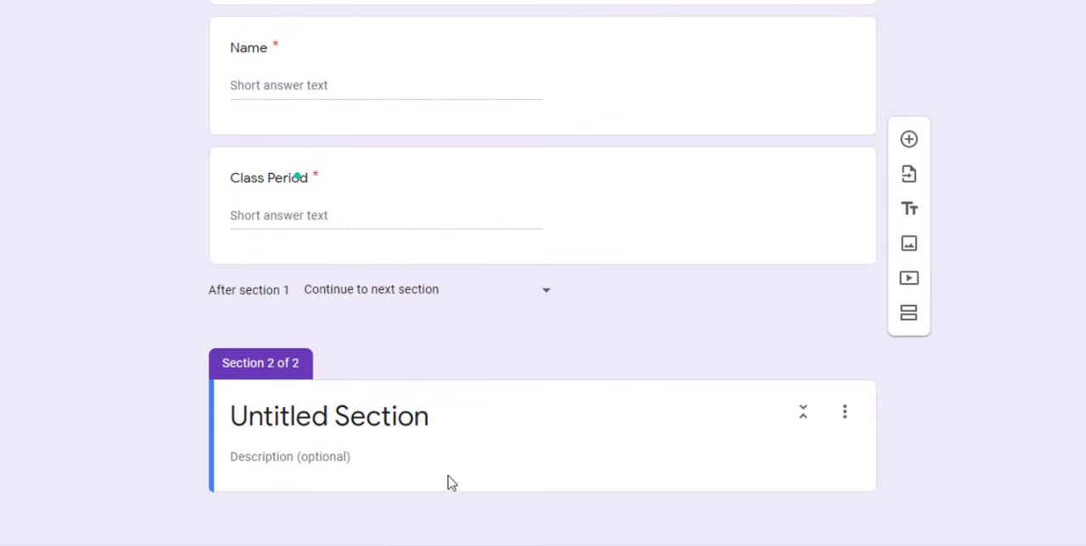
left_click(414, 427)
type("W")
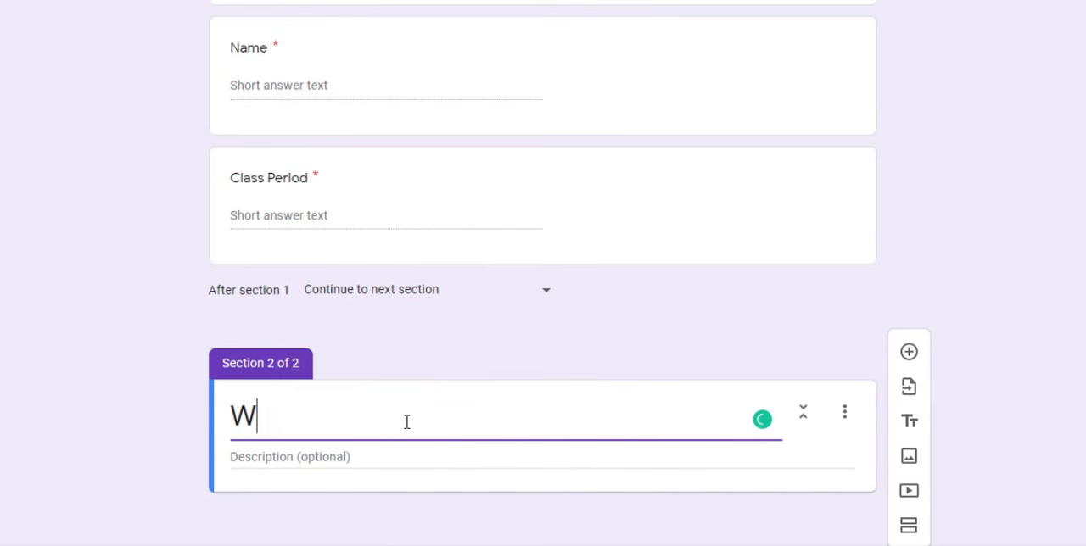
type("hat Dayu")
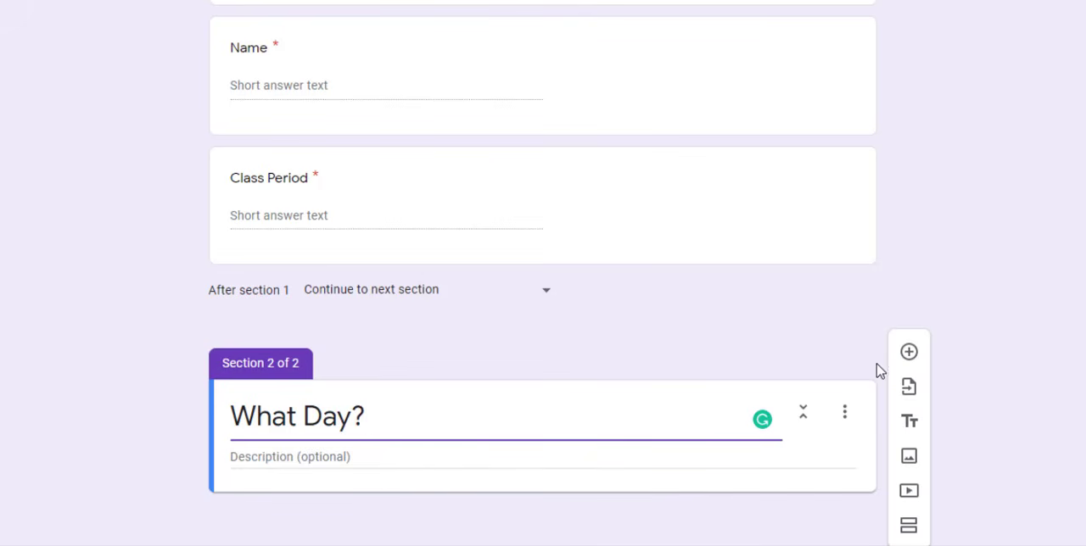
Add a dropdown question reading "What day of the week works for you?" to the What Day? section
left_click(910, 355)
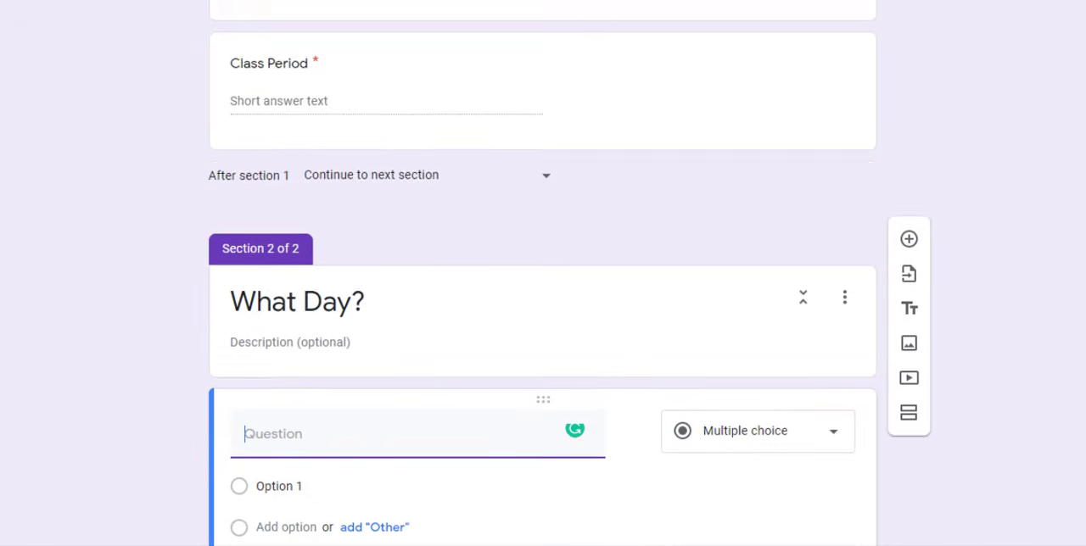
type("What day of the week works for yo")
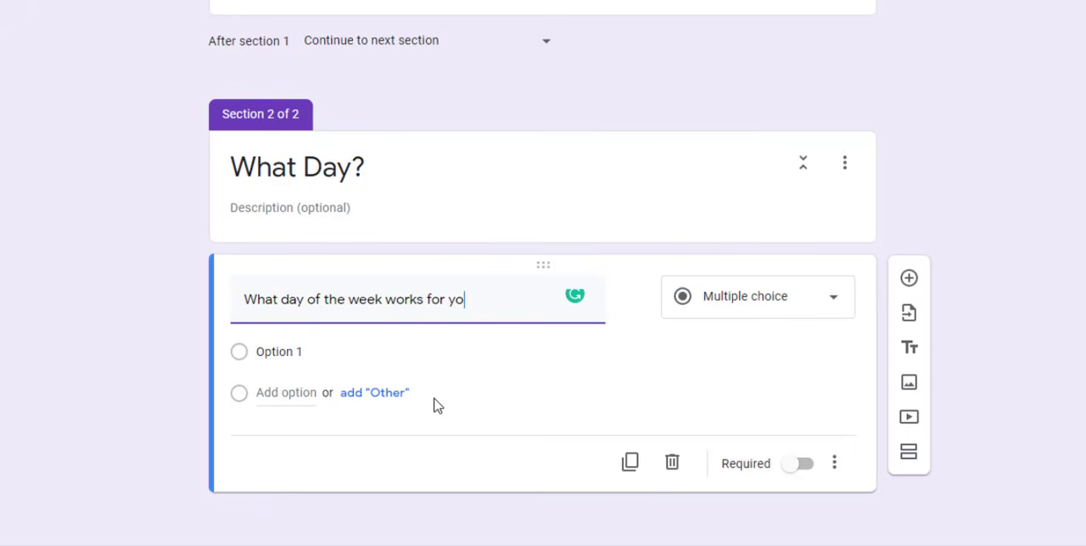
type("u?")
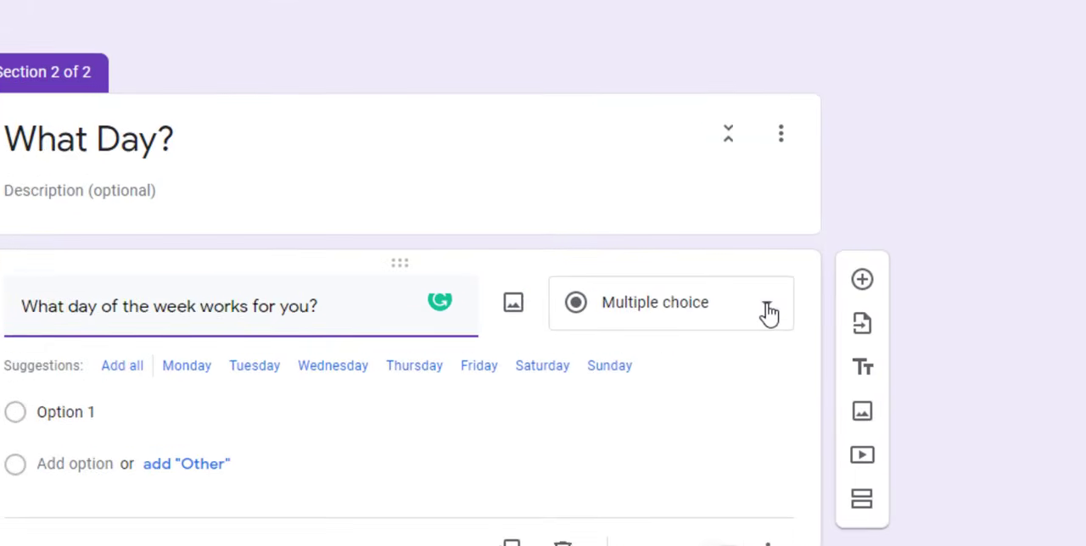
left_click(753, 313)
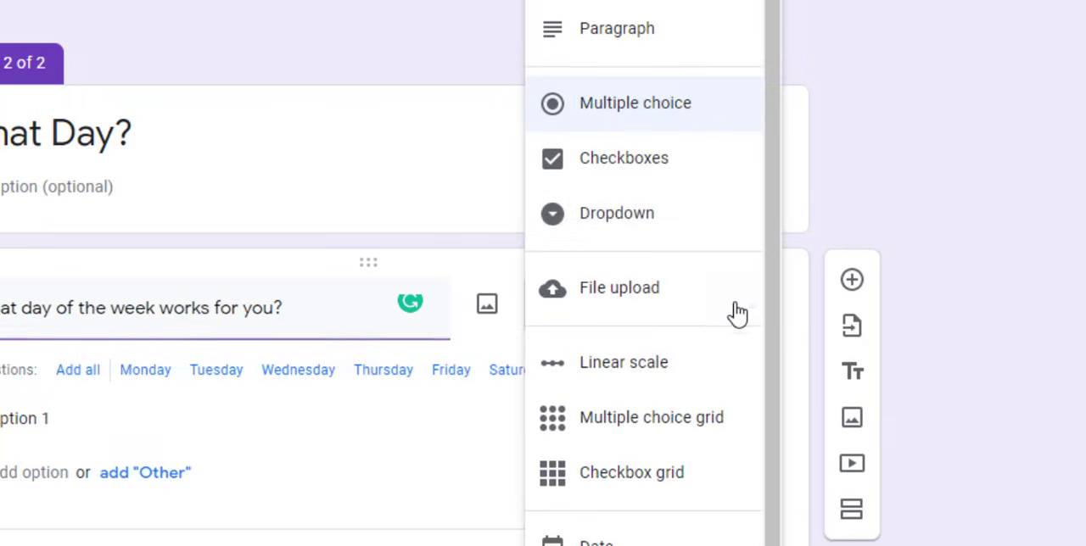
left_click(609, 219)
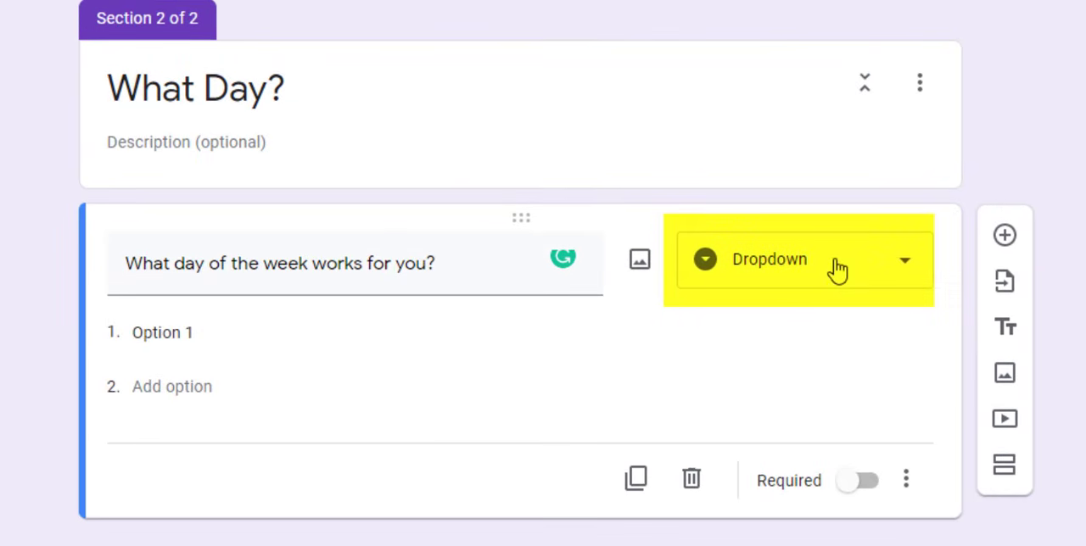
Give the day-of-the-week question the options Monday, Tuesday and Wednesday, and make it required
left_click(214, 342)
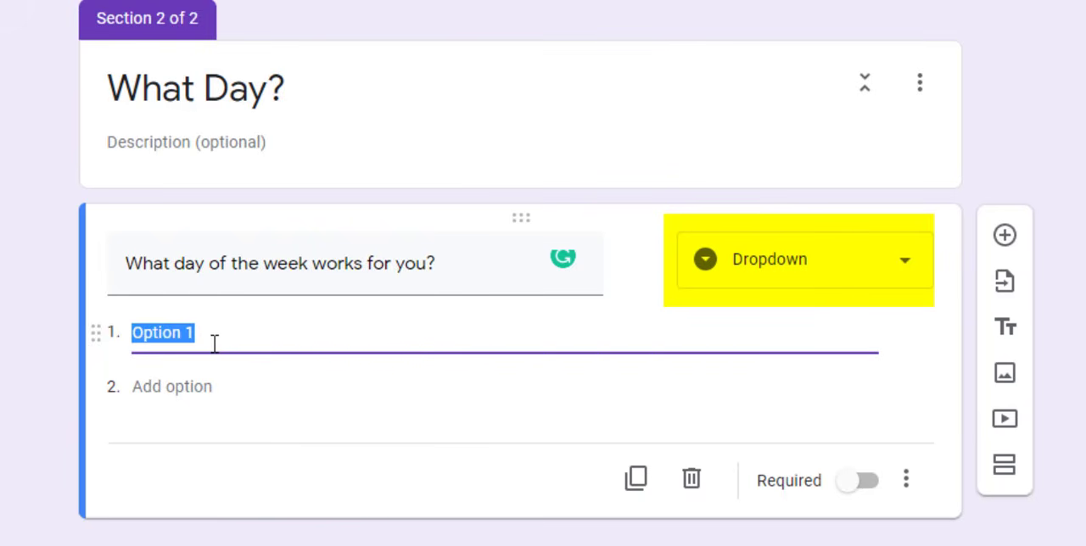
type("Monday")
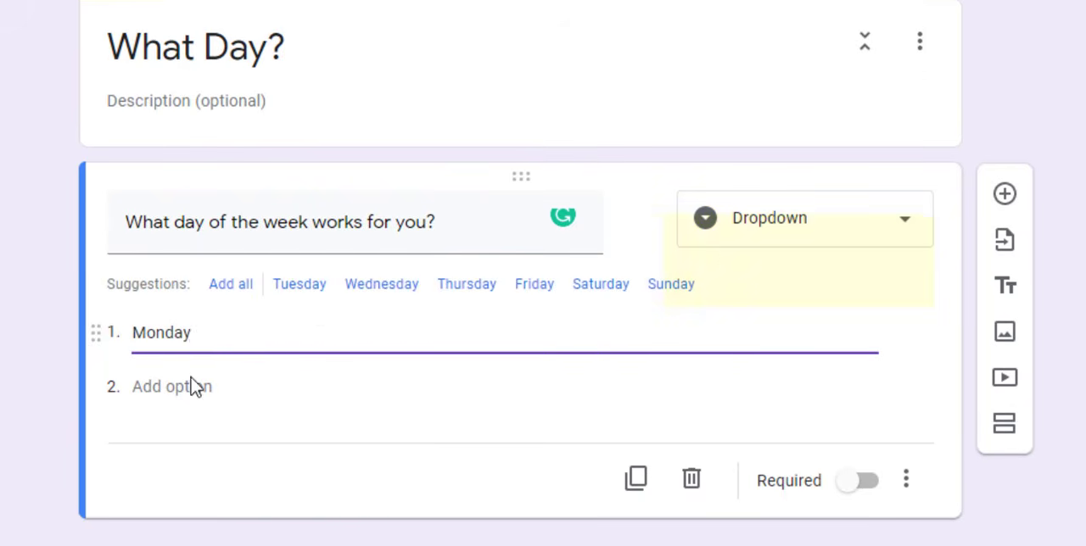
left_click(311, 297)
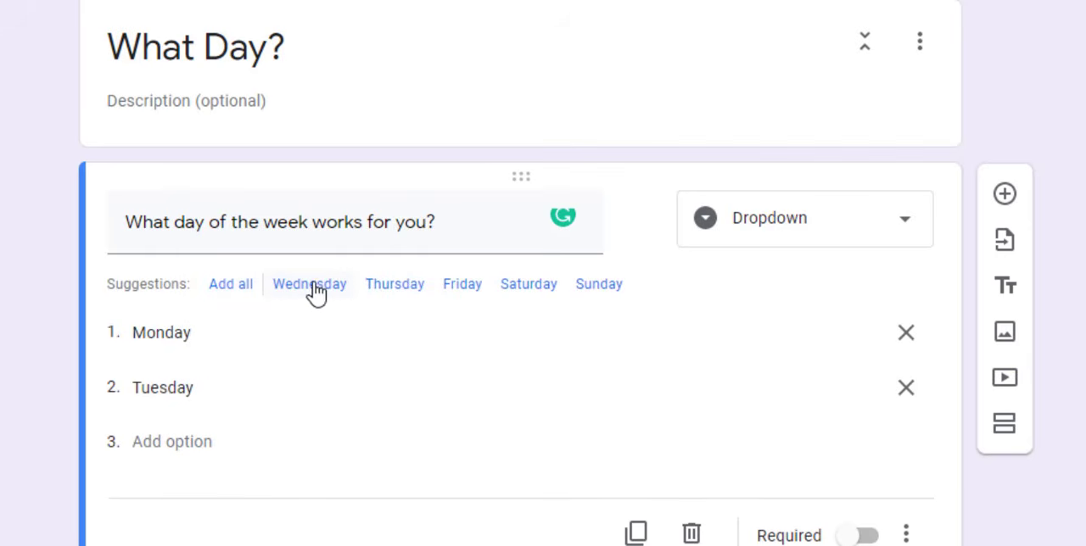
left_click(312, 295)
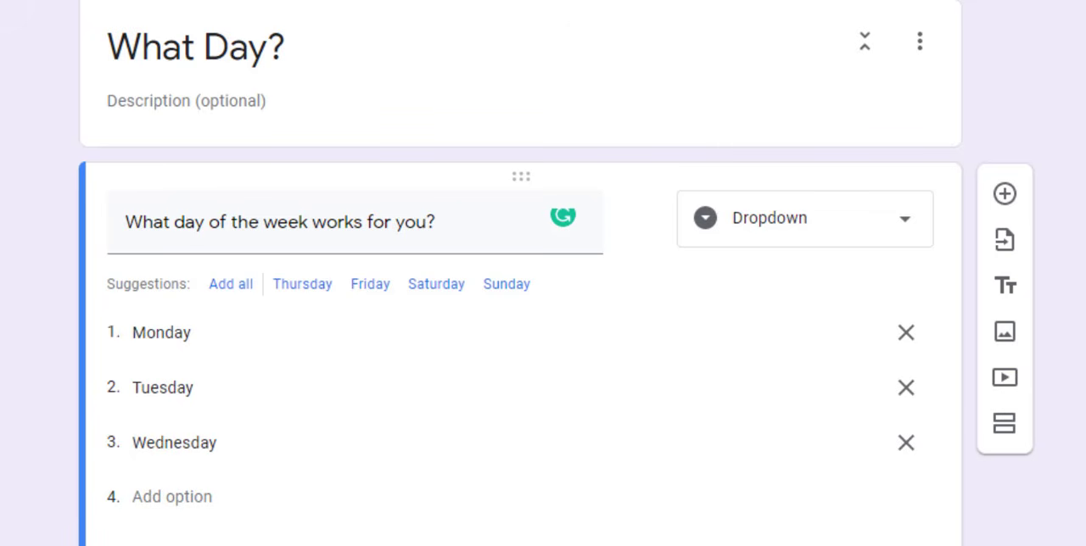
scroll(521, 339, "down", 2)
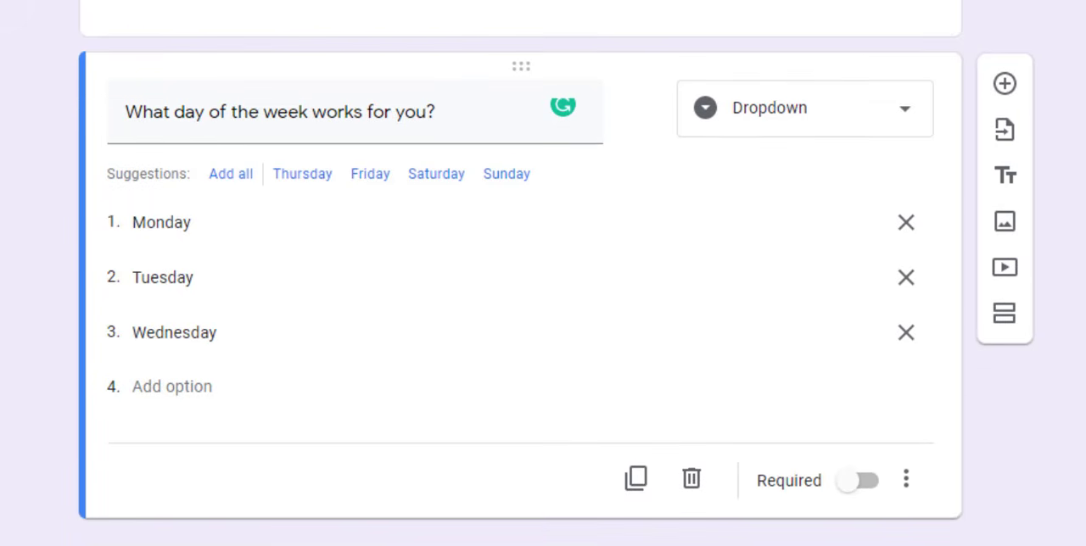
left_click(860, 483)
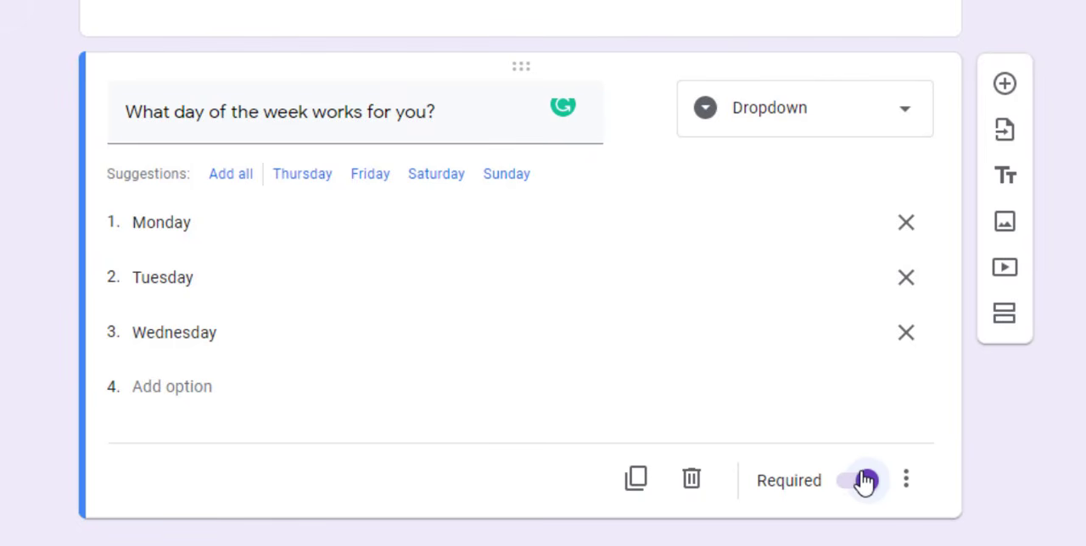
Add a third section after the day-of-the-week question and title it "Monday"
left_click(1006, 316)
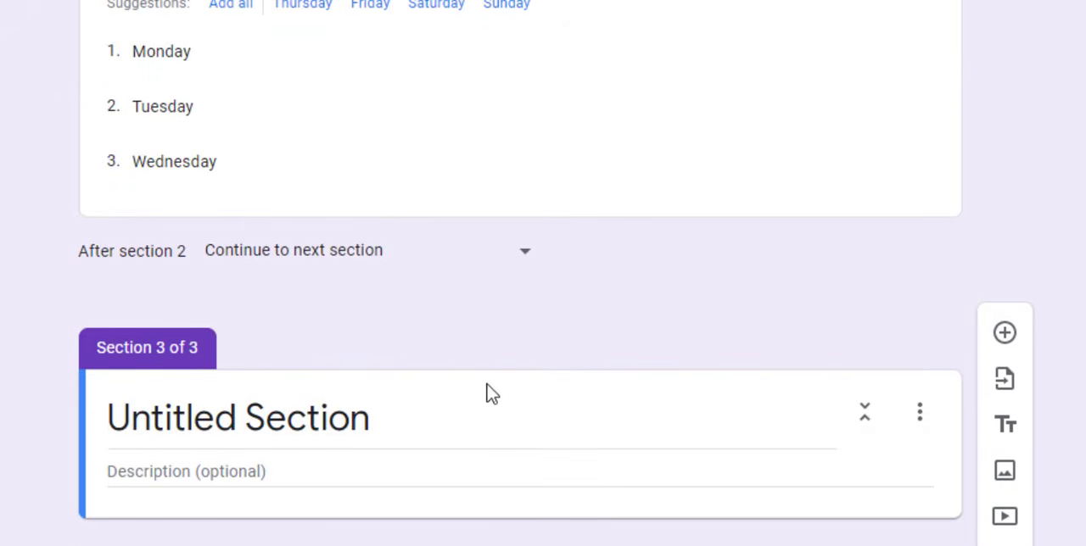
left_click(394, 416)
type("Monday")
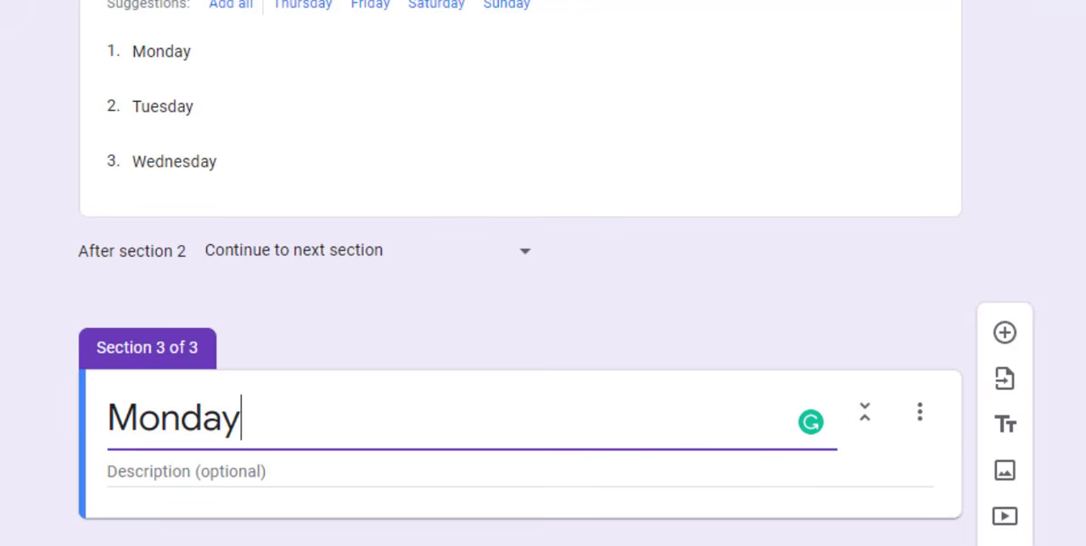
Add a dropdown question reading "What time works for you (MONDAY)?" to the Monday section
left_click(1009, 333)
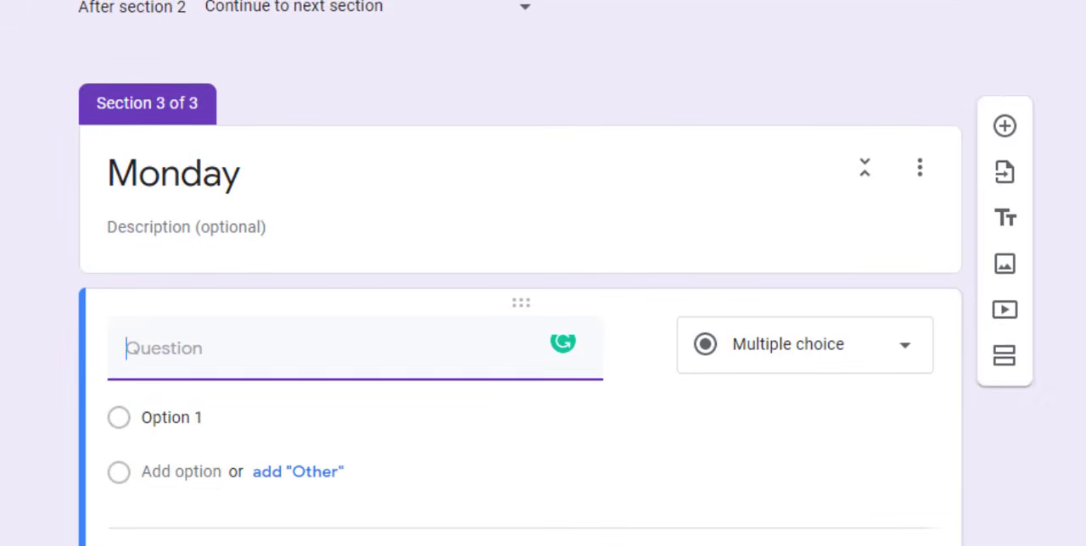
type("What ")
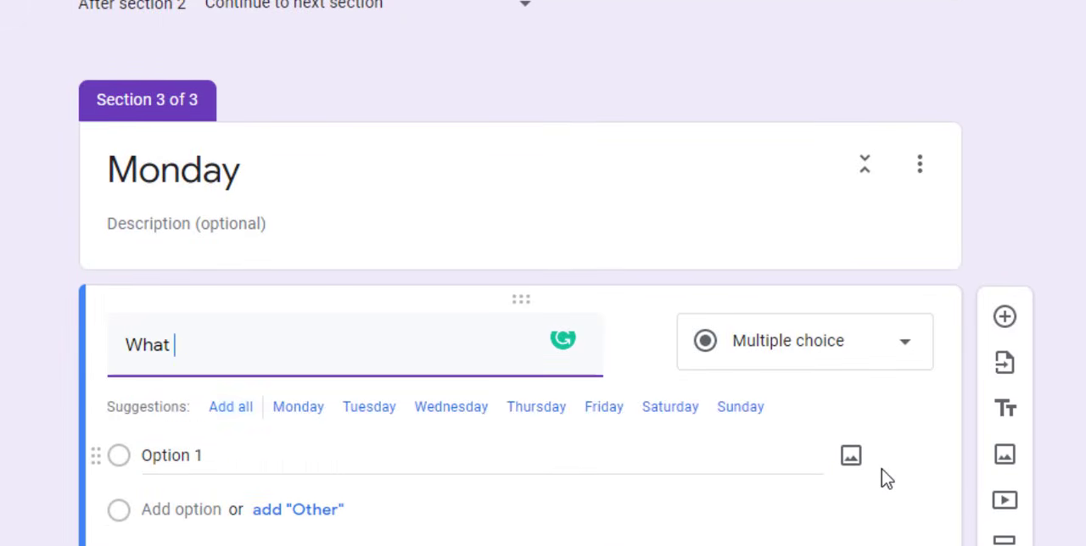
type("day time works")
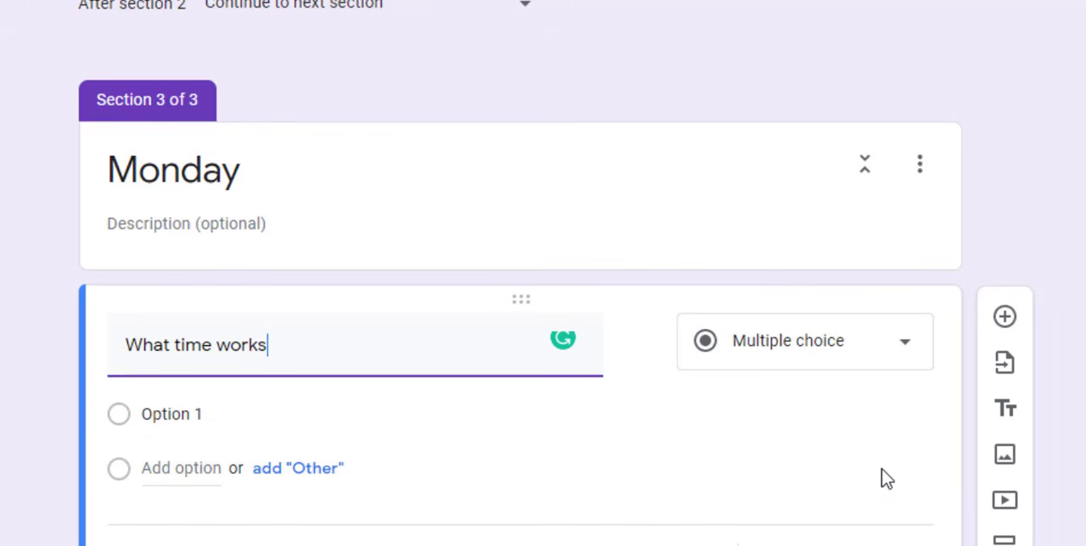
type(" for you ")
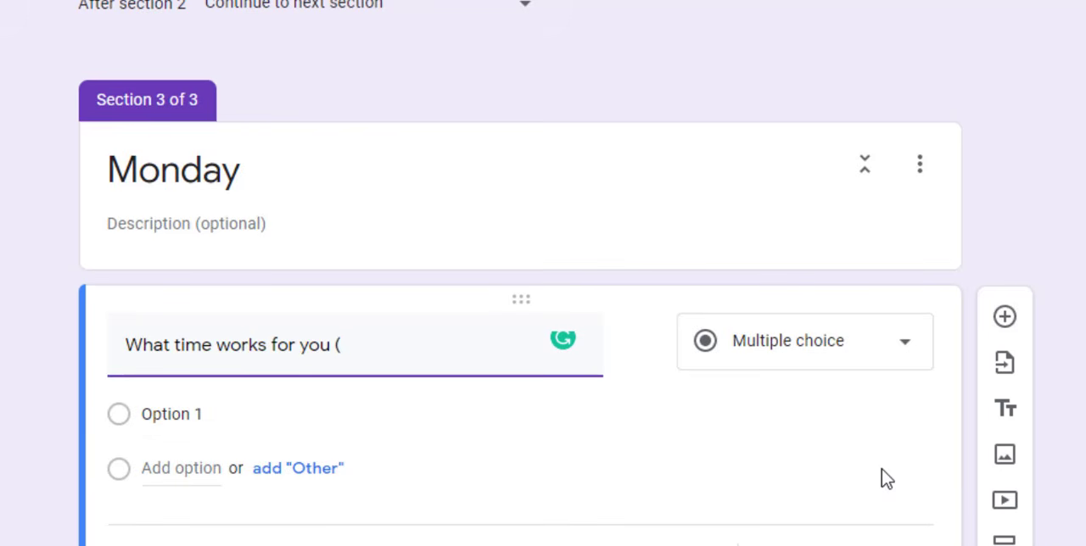
type("(MONDAY)?")
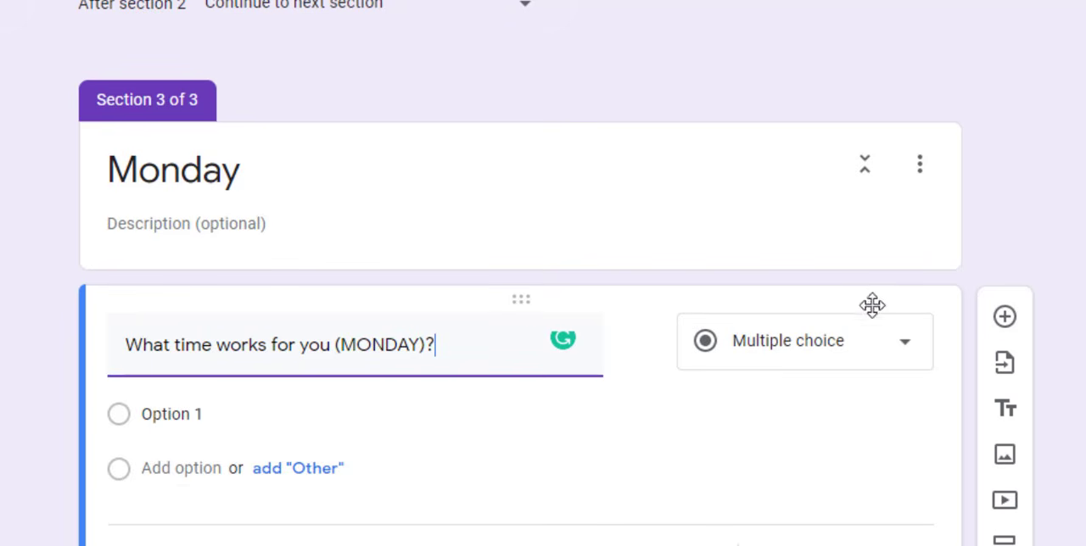
left_click(890, 357)
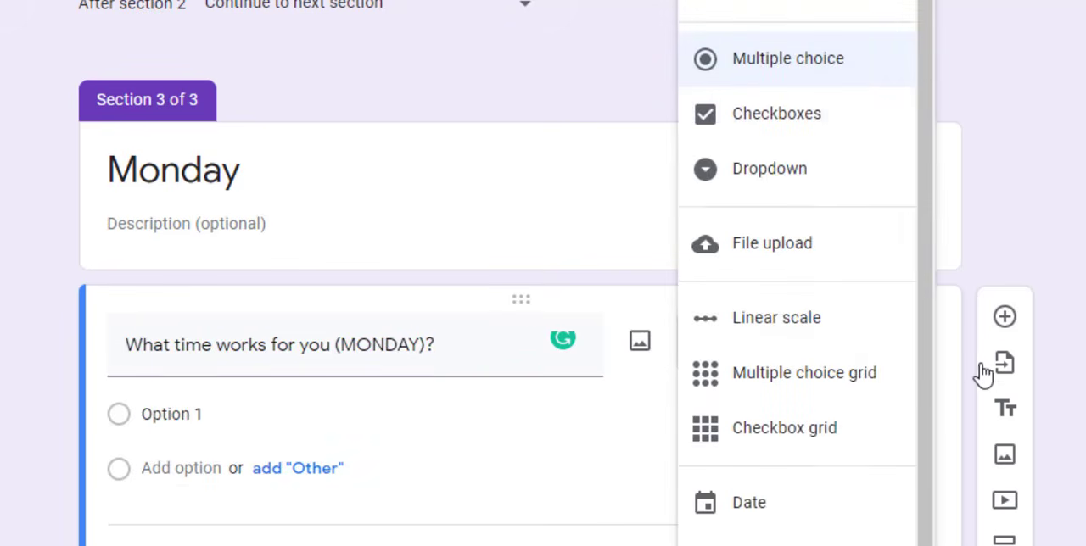
left_click(789, 170)
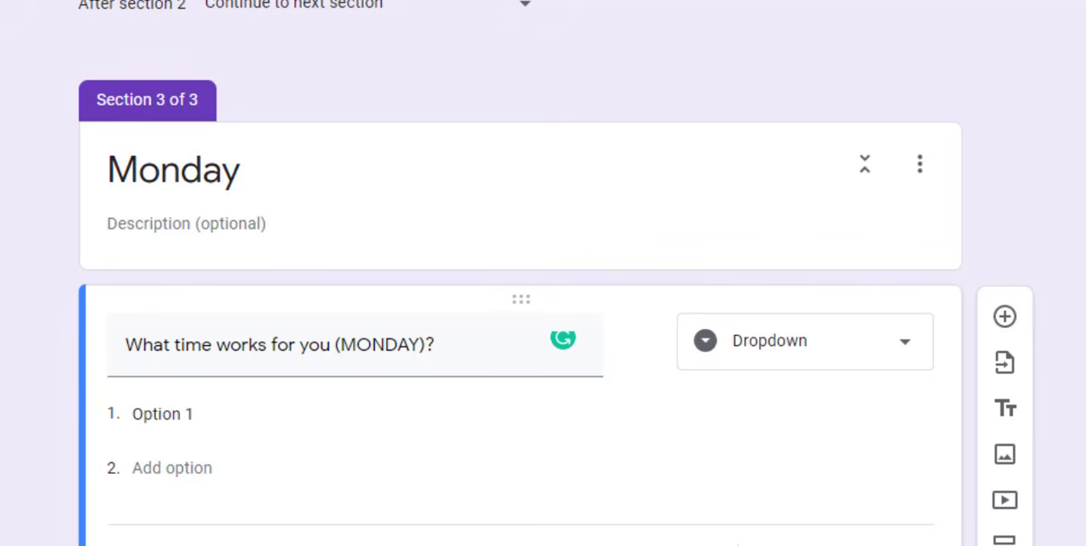
Give the Monday time question the options 9:00, 10:00 and 11:00
scroll(543, 272, "down", 1)
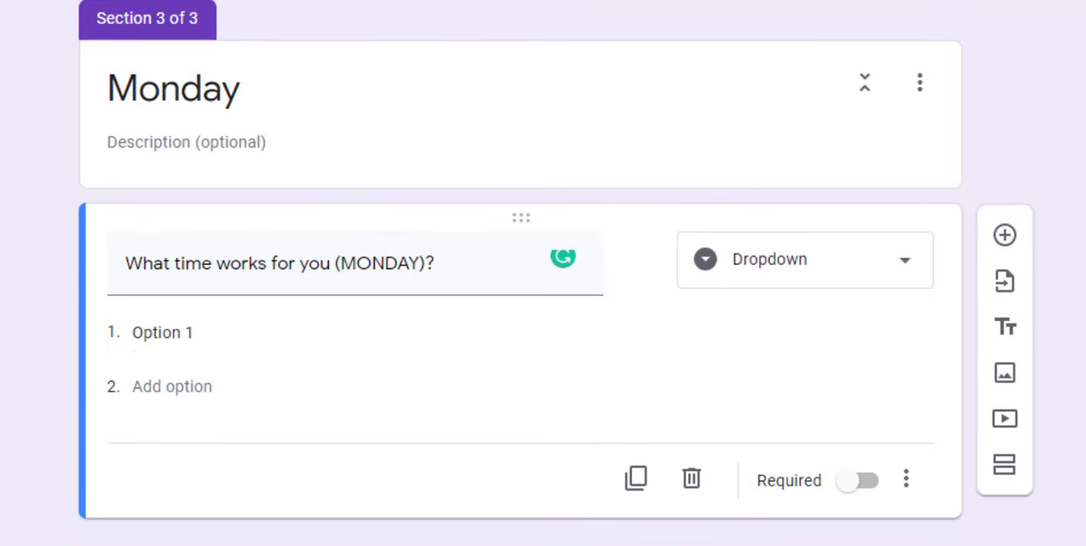
left_click(222, 346)
type("9:00")
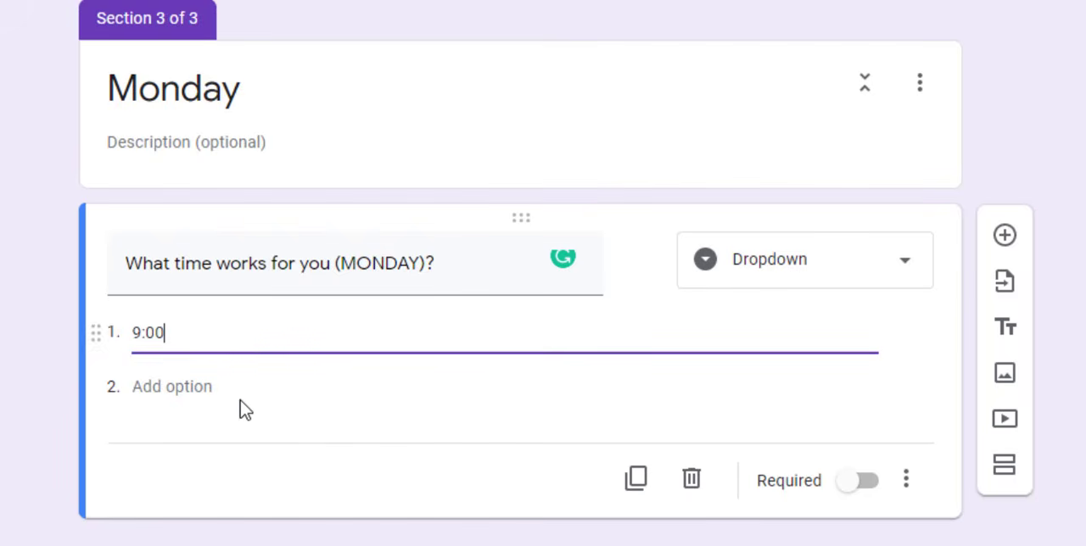
left_click(201, 382)
left_click(189, 381)
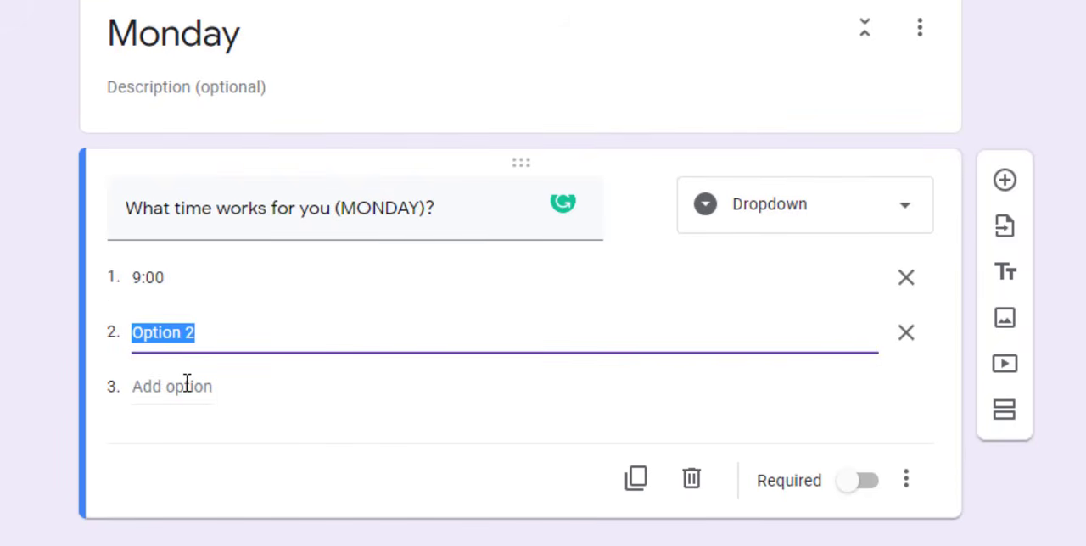
type("10:00")
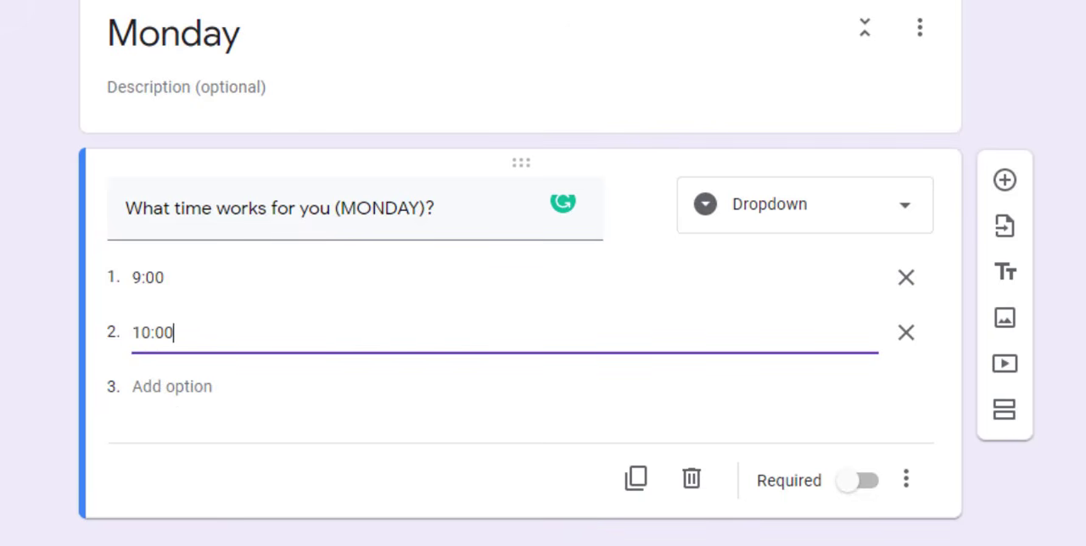
left_click(178, 388)
type("11:00")
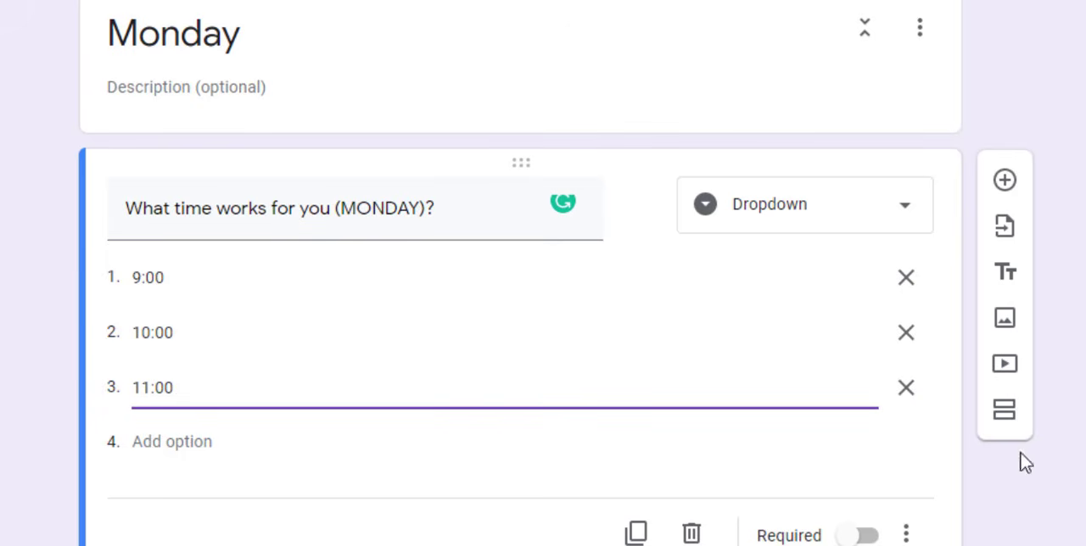
Add a fourth section after the Monday time question and title it "Tuesday"
left_click(1006, 413)
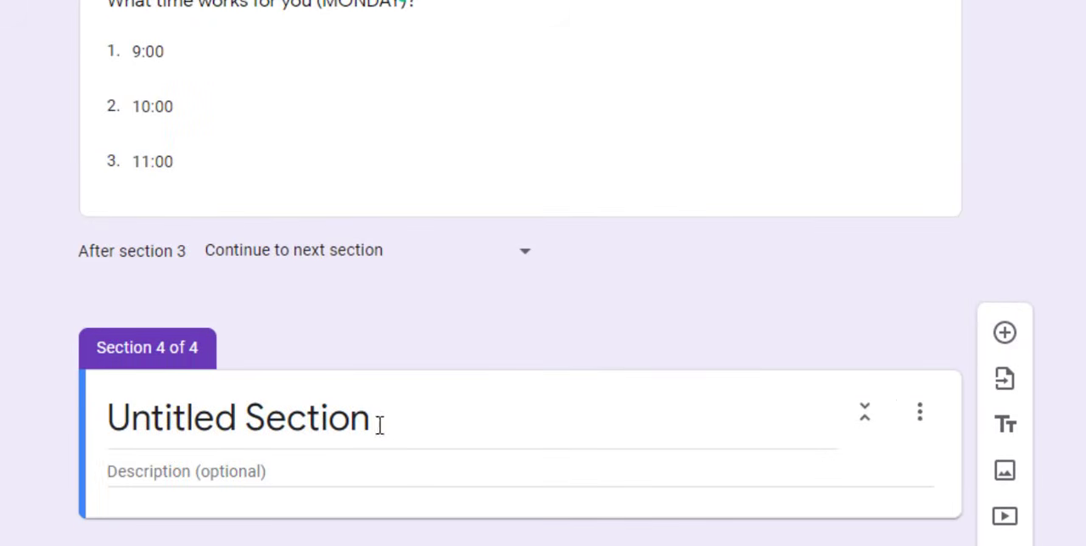
left_click(379, 425)
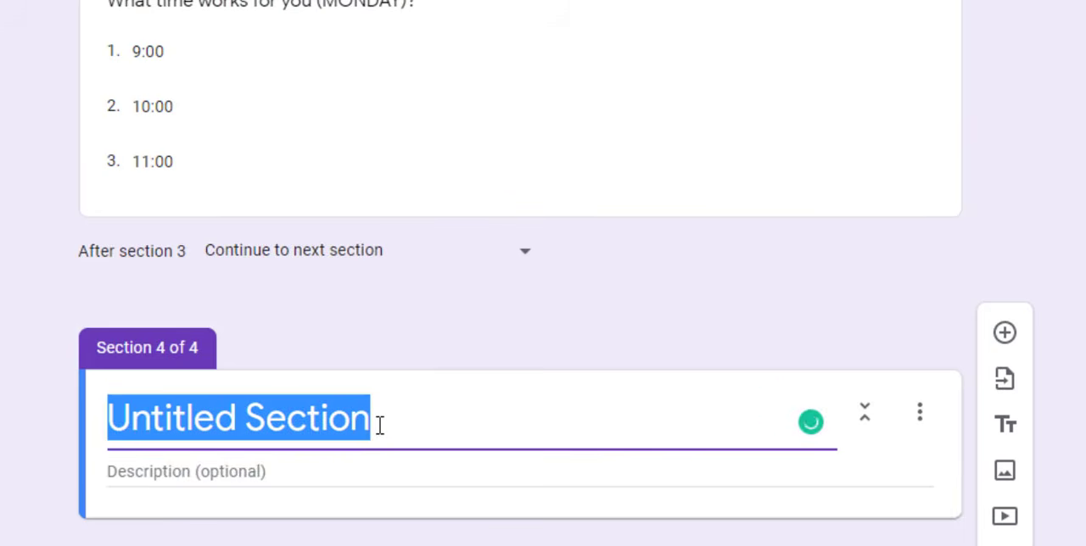
type("Tuesday")
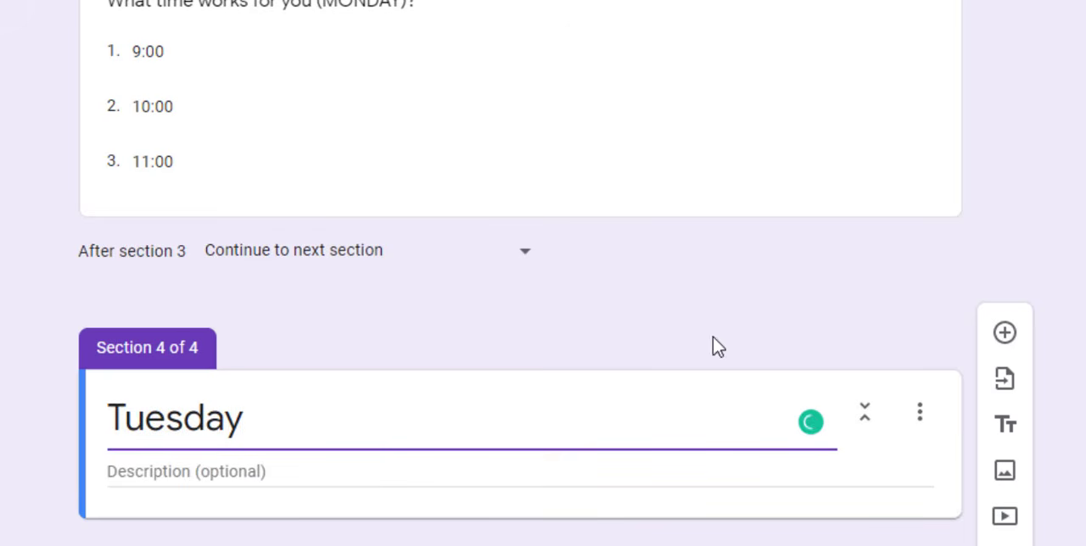
Duplicate the Monday time question and move the copy into the Tuesday section
left_click(487, 160)
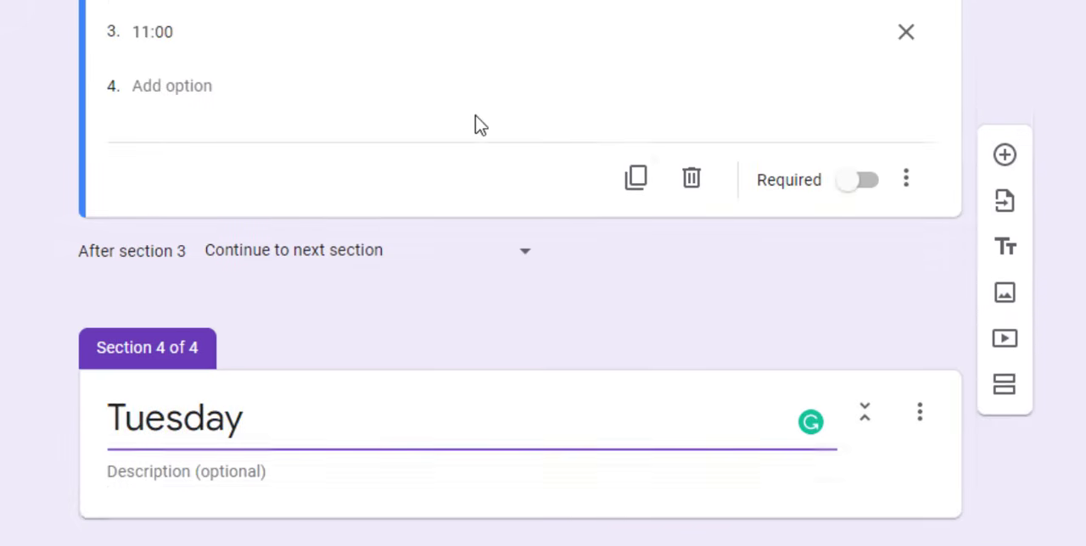
left_click(636, 182)
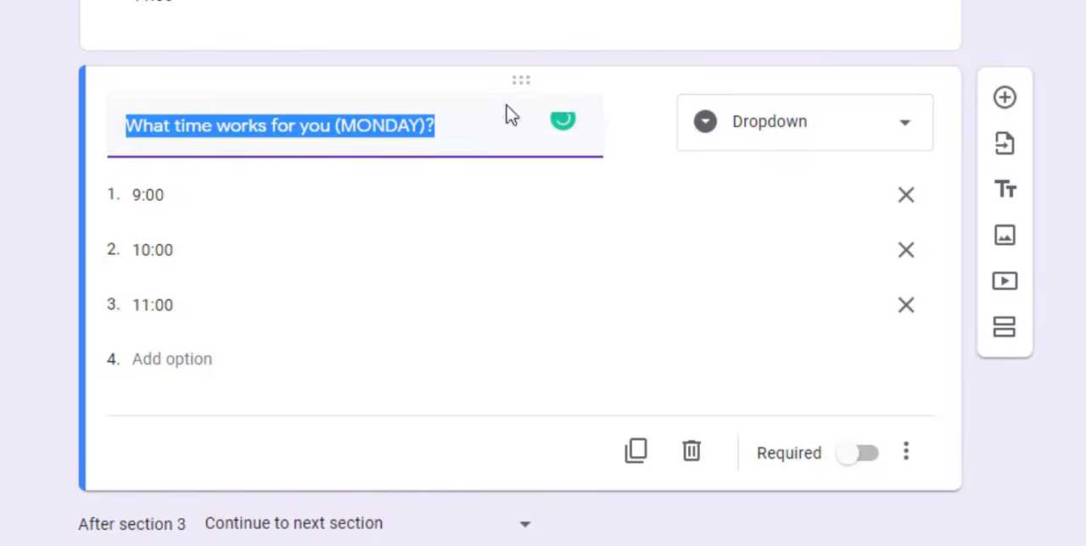
left_click_drag(524, 80, 507, 323)
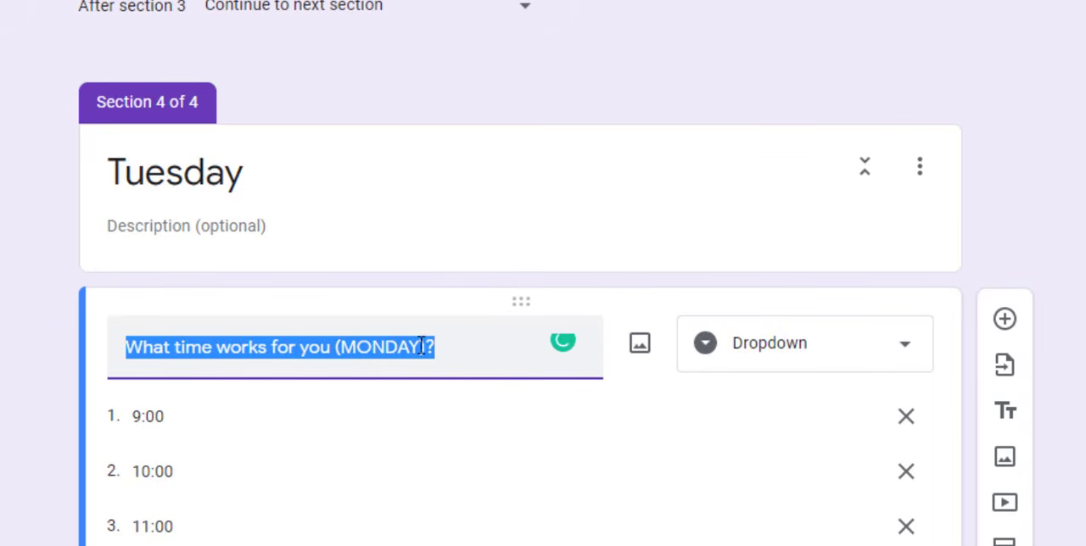
Change the copied question in the Tuesday section to read "What time works for you (TUESDAY)?"
left_click_drag(421, 347, 348, 348)
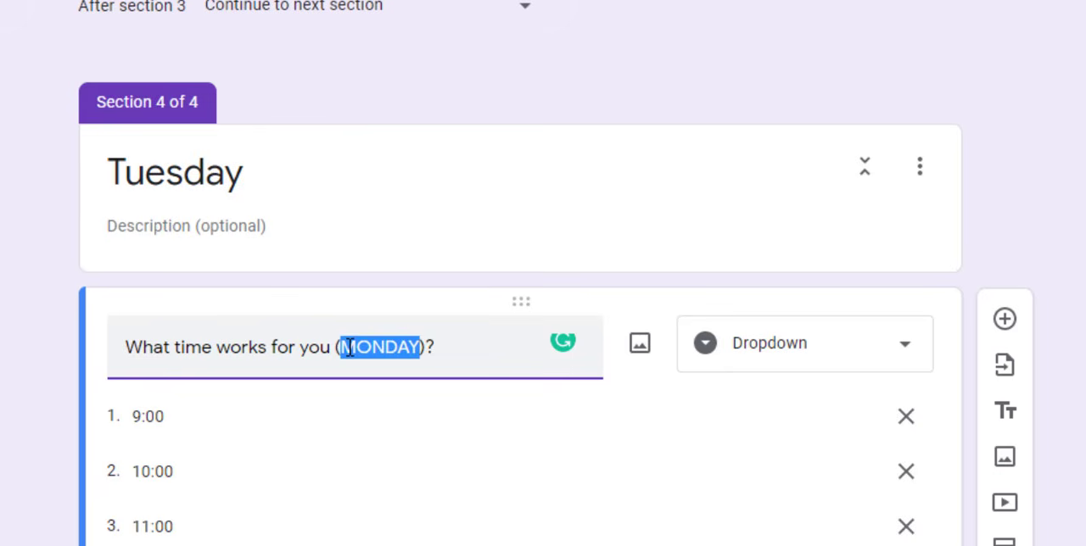
type("TUE")
key("BackSpace")
key("BackSpace")
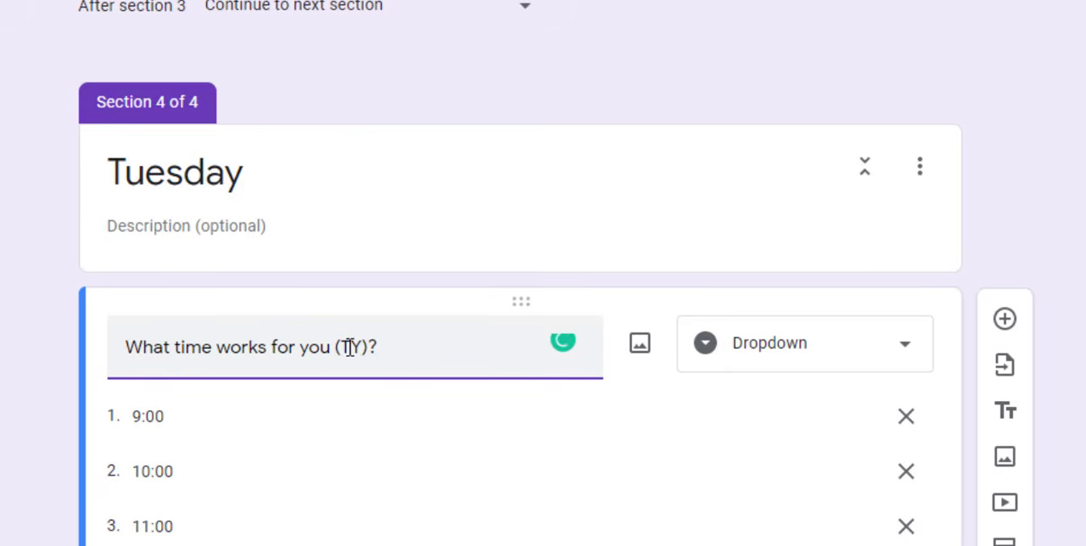
type("UESDAY")
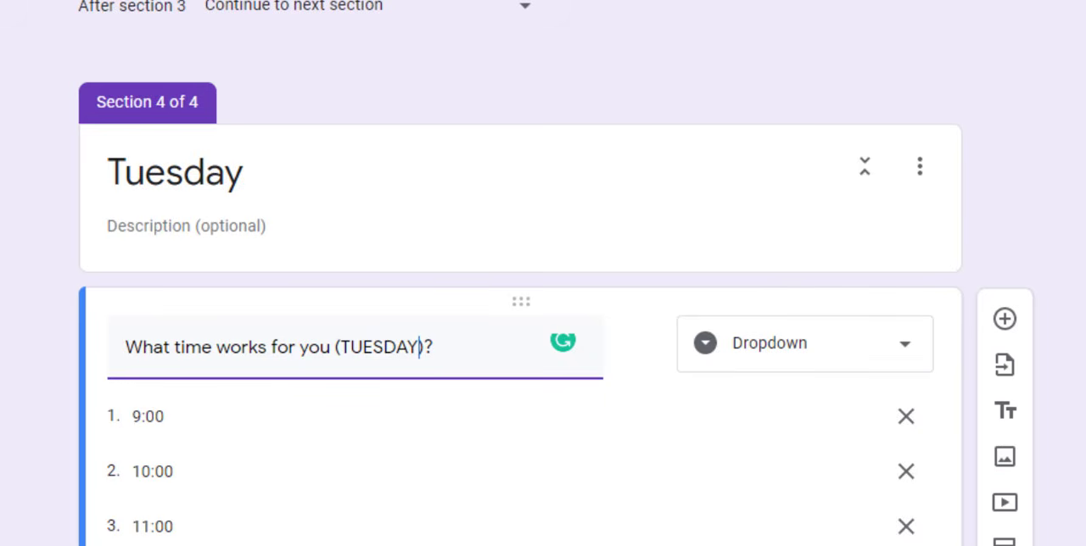
Add a fifth section after the Tuesday time question and title it "Wednesday"
scroll(543, 339, "down", 3)
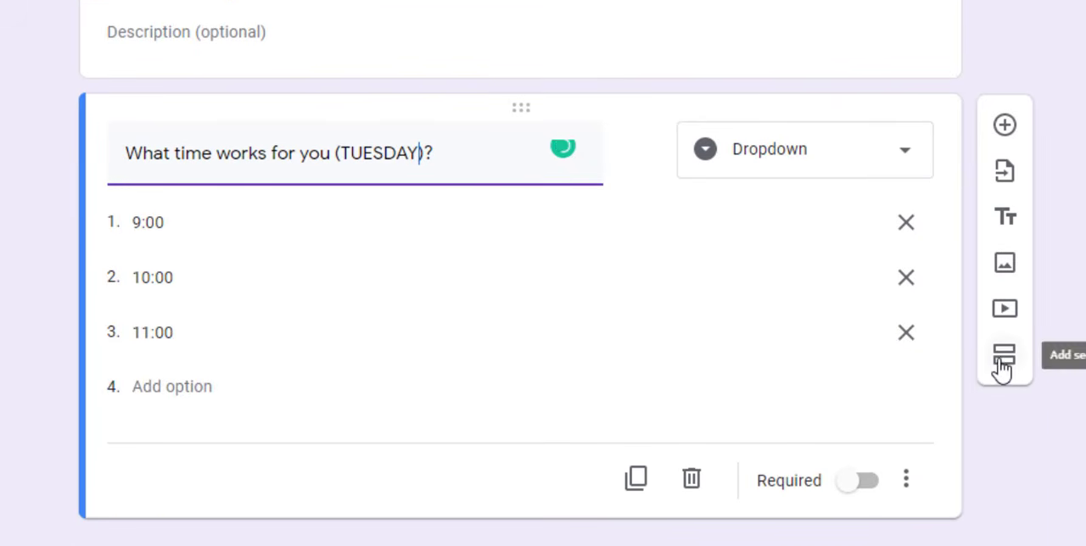
left_click(1004, 359)
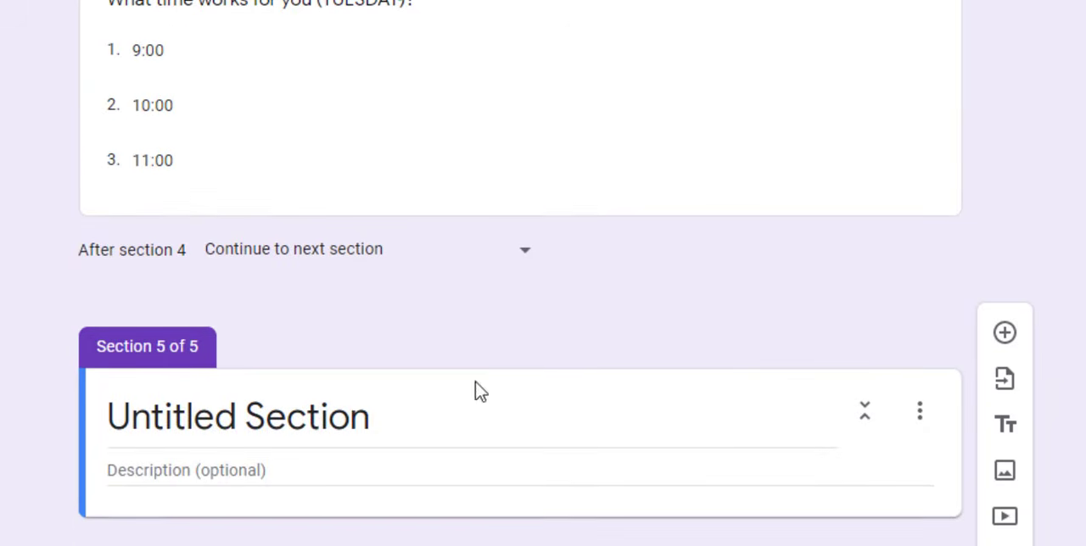
left_click(359, 414)
type("W")
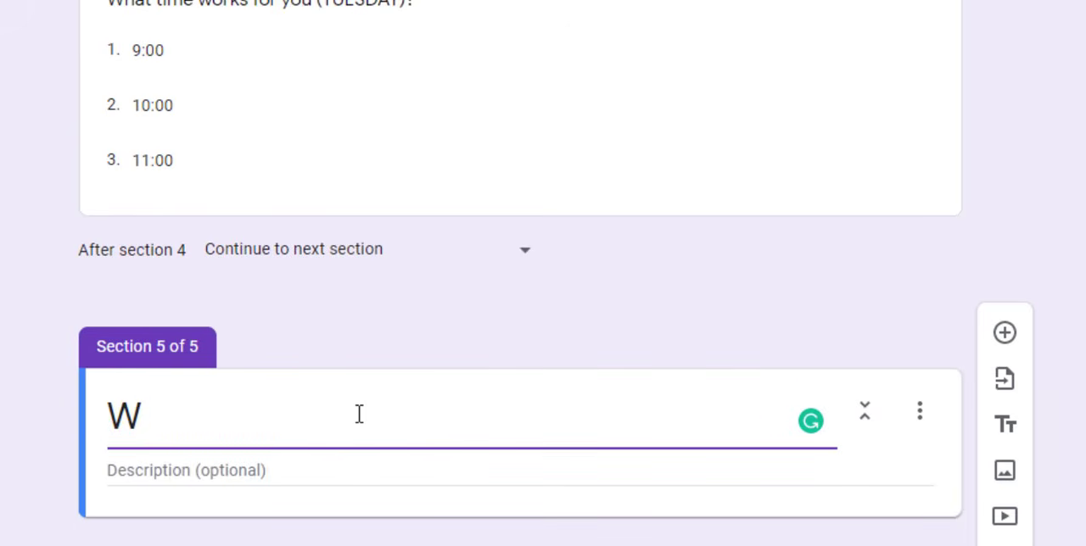
type("ednesday")
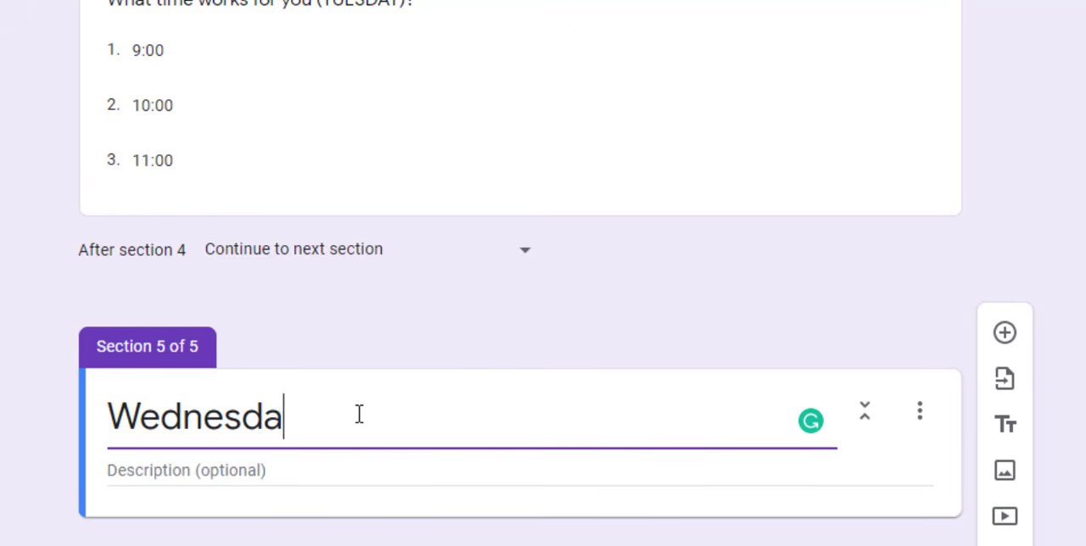
Duplicate the Tuesday time question and move the copy into the Wednesday section
left_click(477, 101)
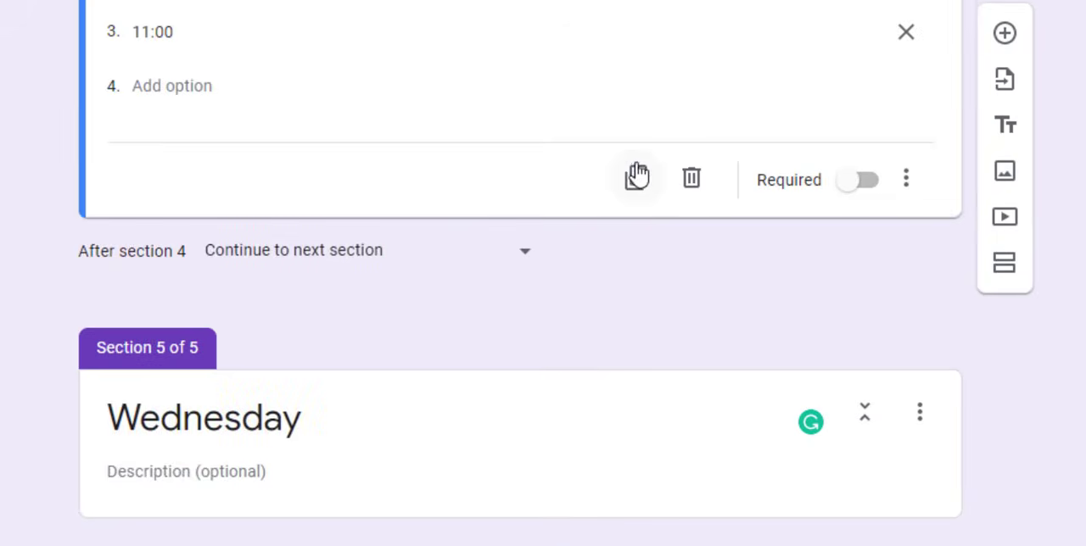
left_click(636, 176)
left_click_drag(525, 92, 594, 341)
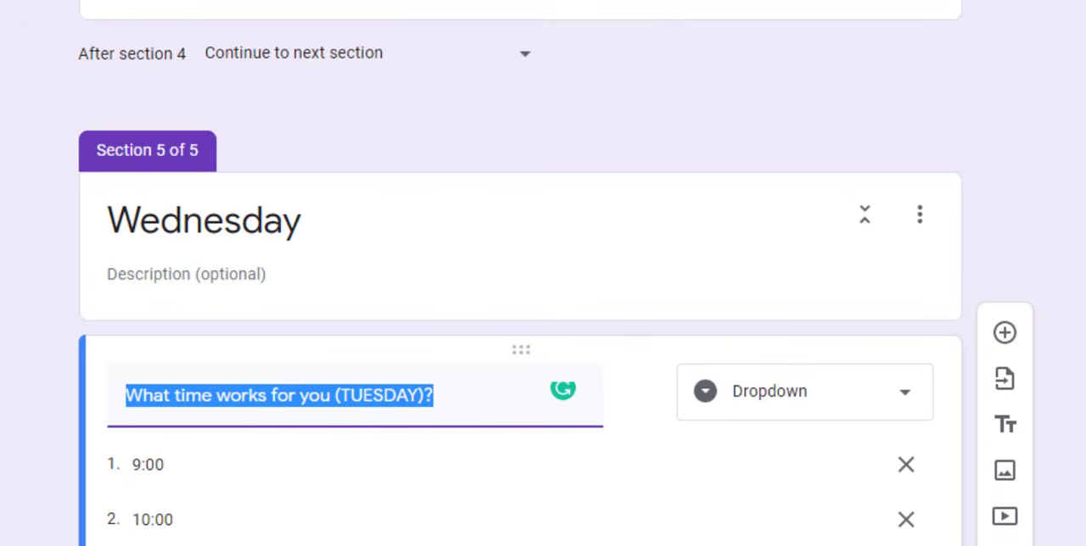
Change the copied question in the Wednesday section to read "What time works for you (WEDNESDAY)?"
left_click(409, 152)
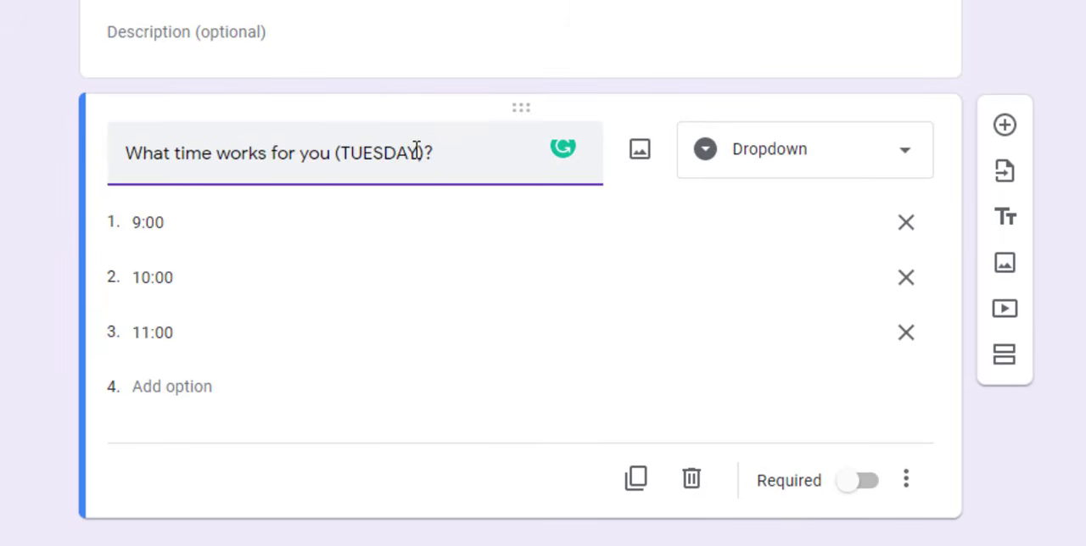
left_click_drag(417, 153, 348, 152)
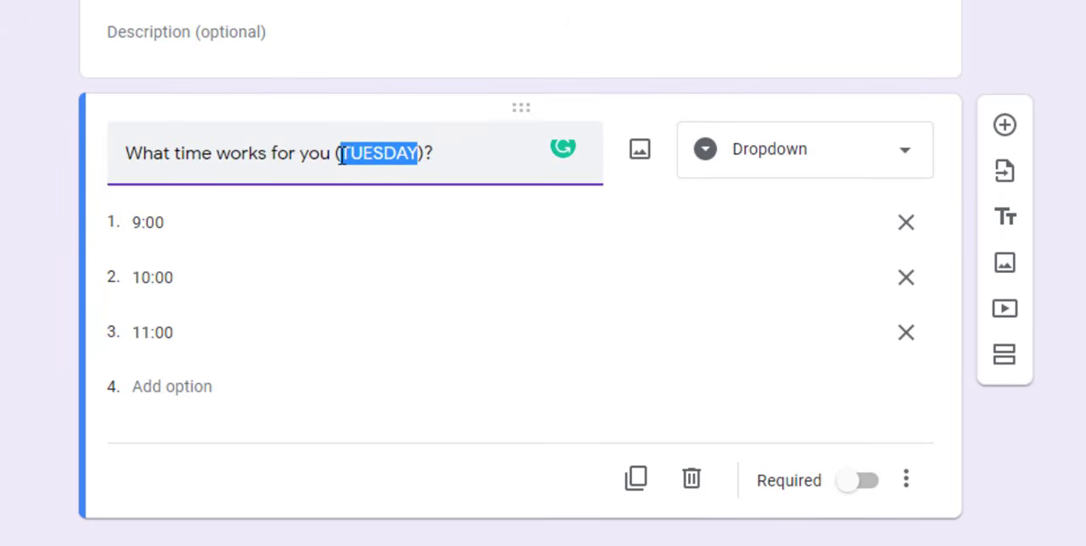
type("WEDN")
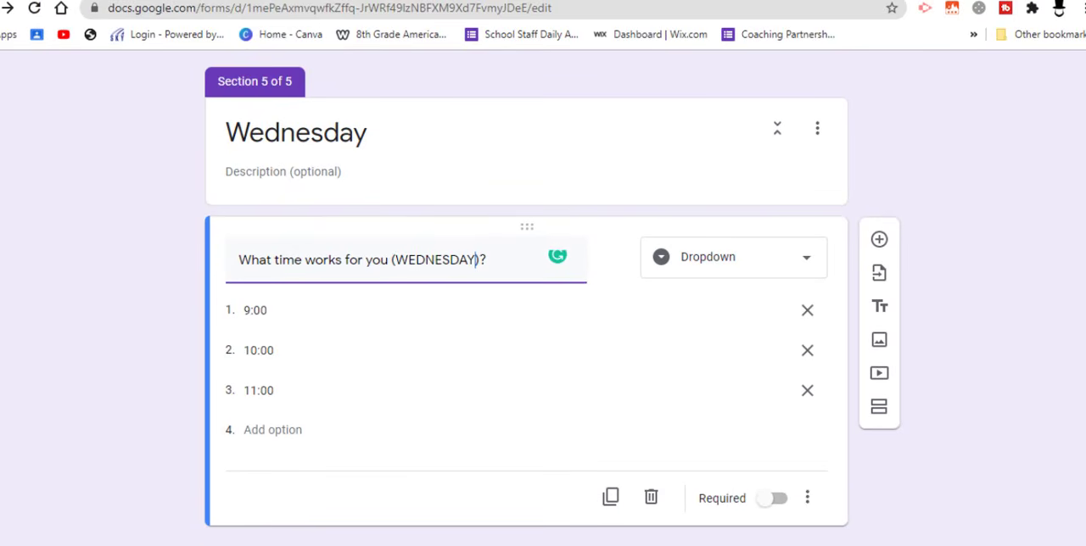
Turn on section branching based on the answer for the "What day of the week works for you?" question
scroll(526, 297, "up", 20)
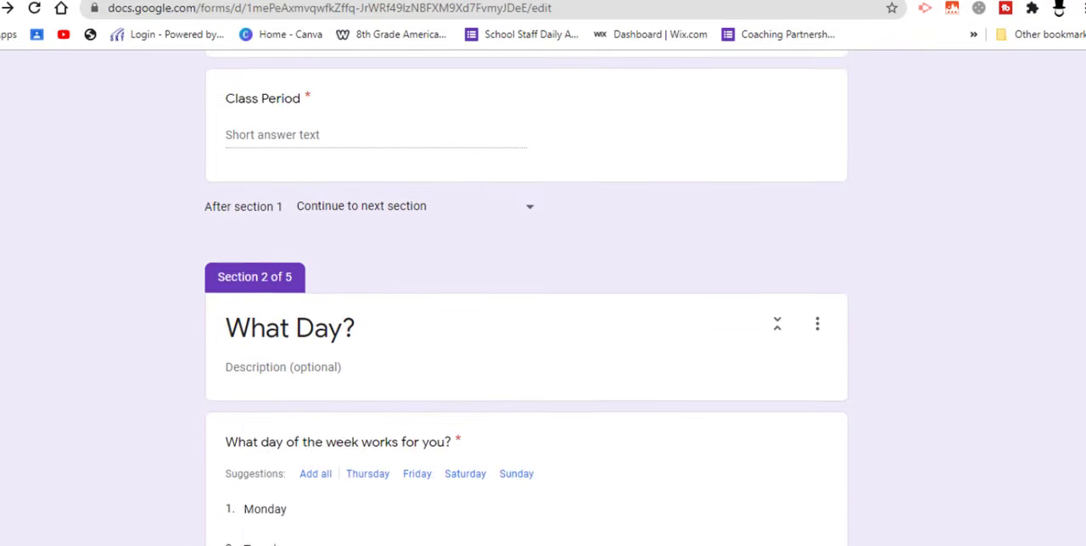
scroll(526, 297, "up", 5)
scroll(526, 297, "down", 1)
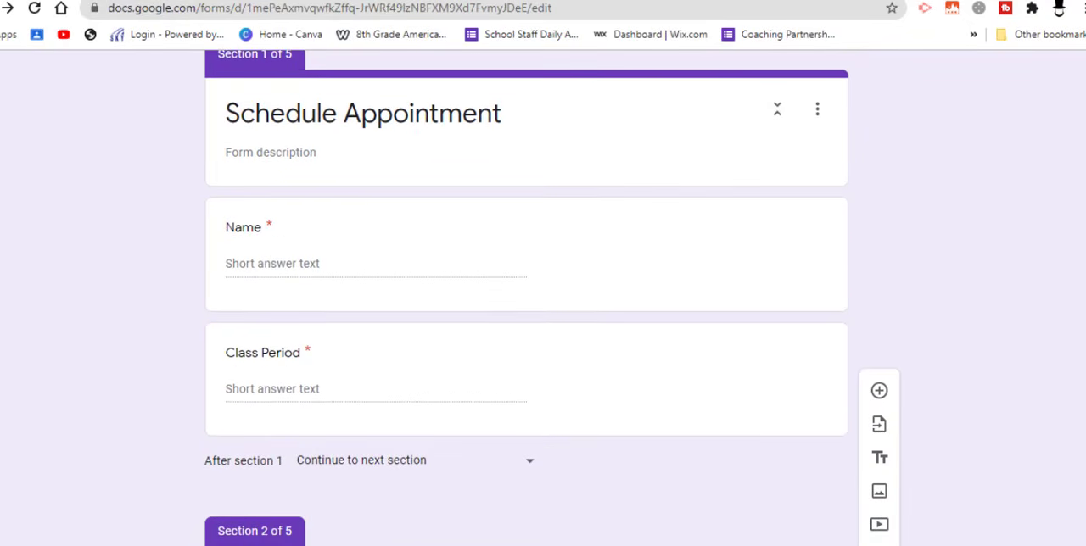
scroll(527, 297, "down", 6)
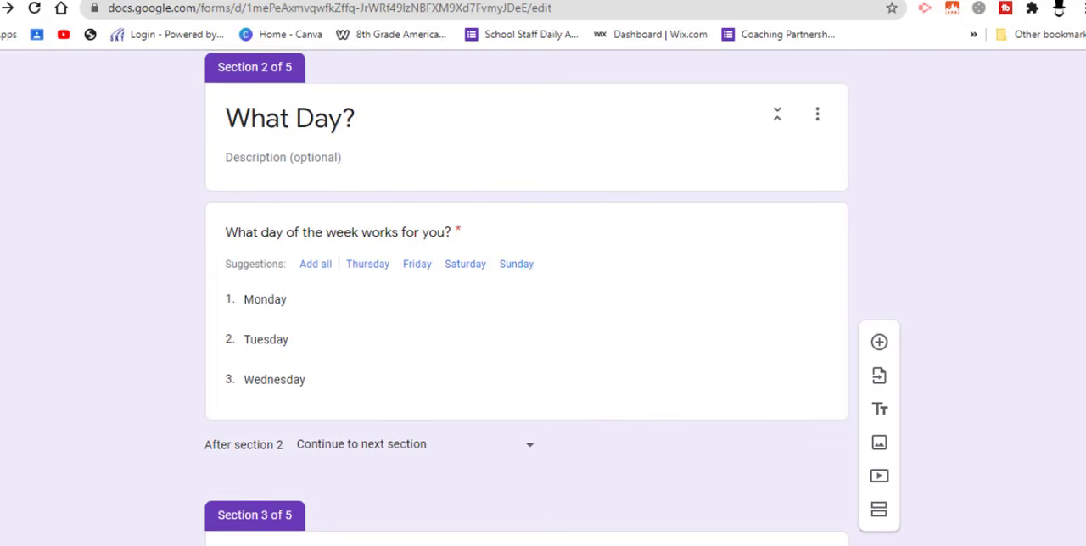
left_click(433, 353)
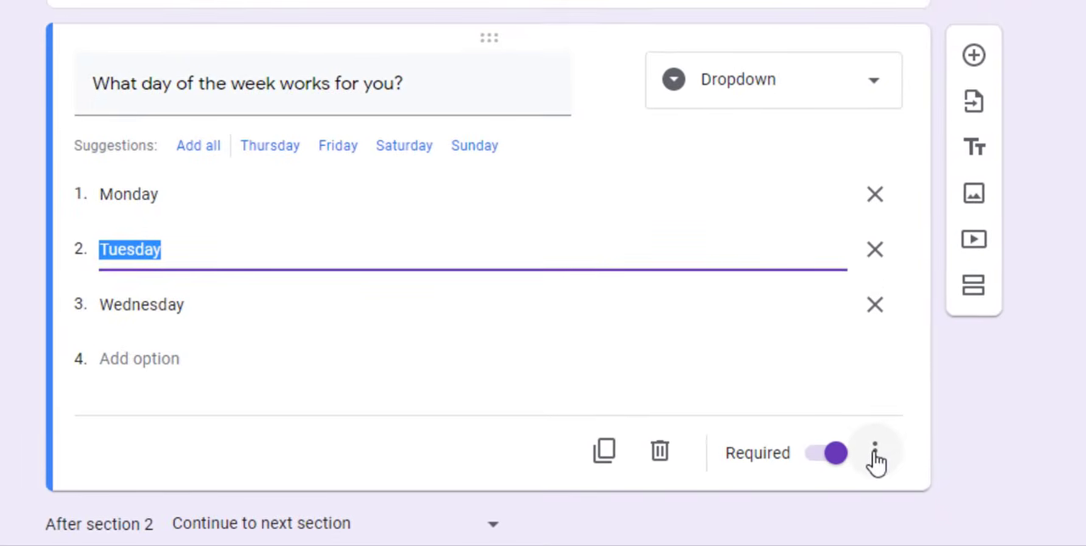
left_click(875, 454)
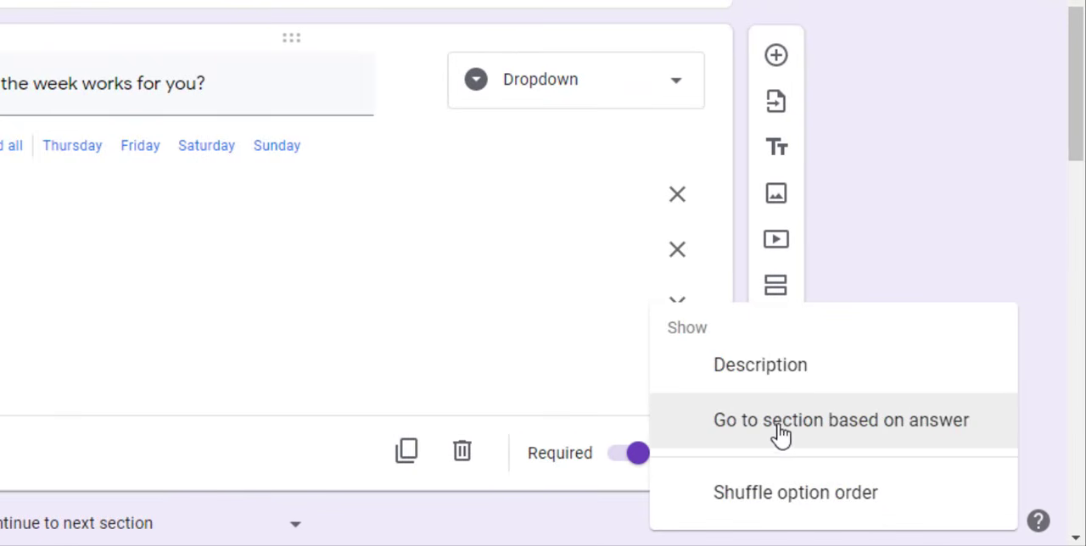
left_click(821, 439)
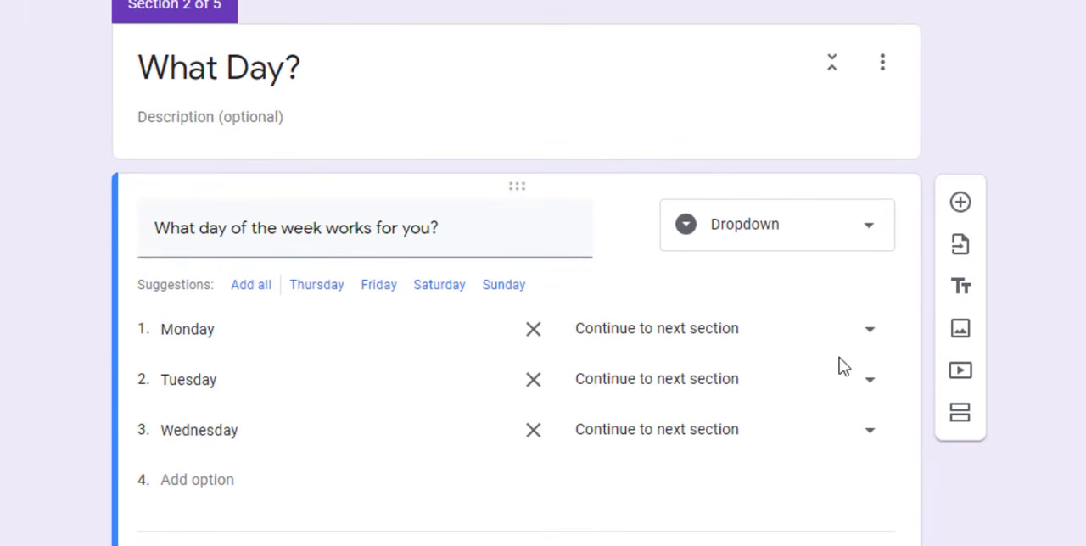
Route the day answers to their sections: Monday to section 3, Tuesday to section 4 and Wednesday to section 5
left_click(872, 333)
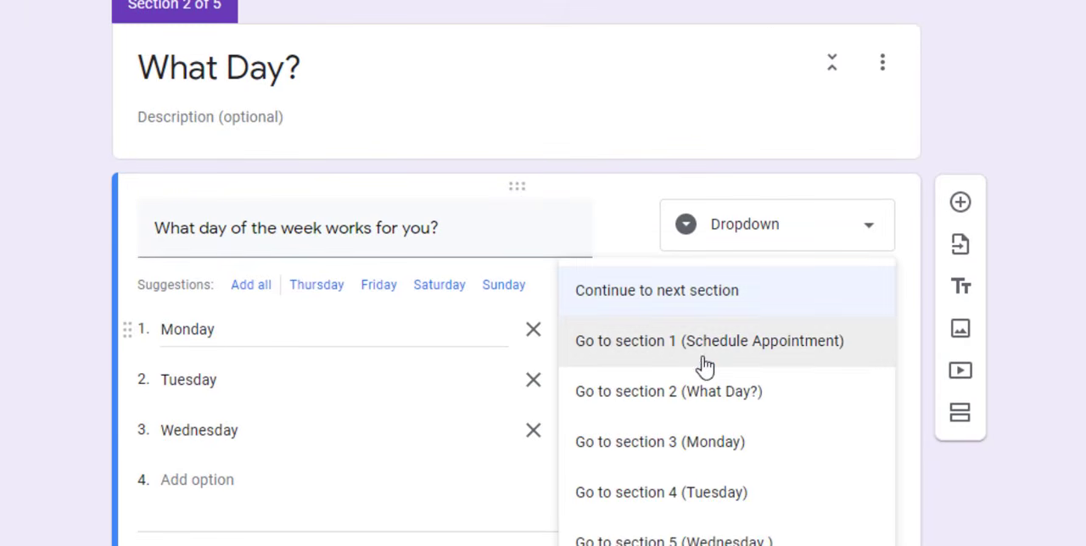
left_click(700, 451)
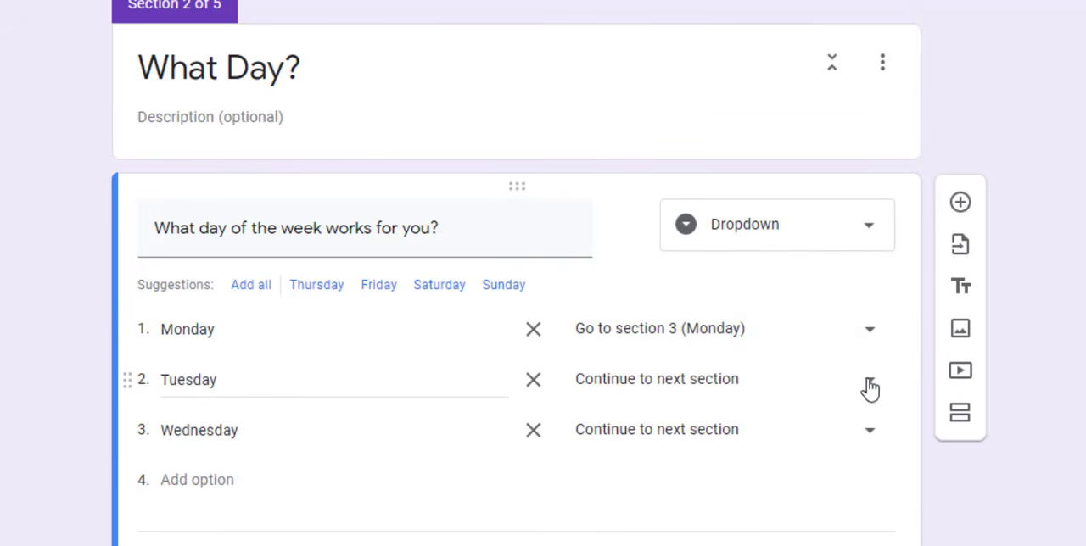
left_click(873, 387)
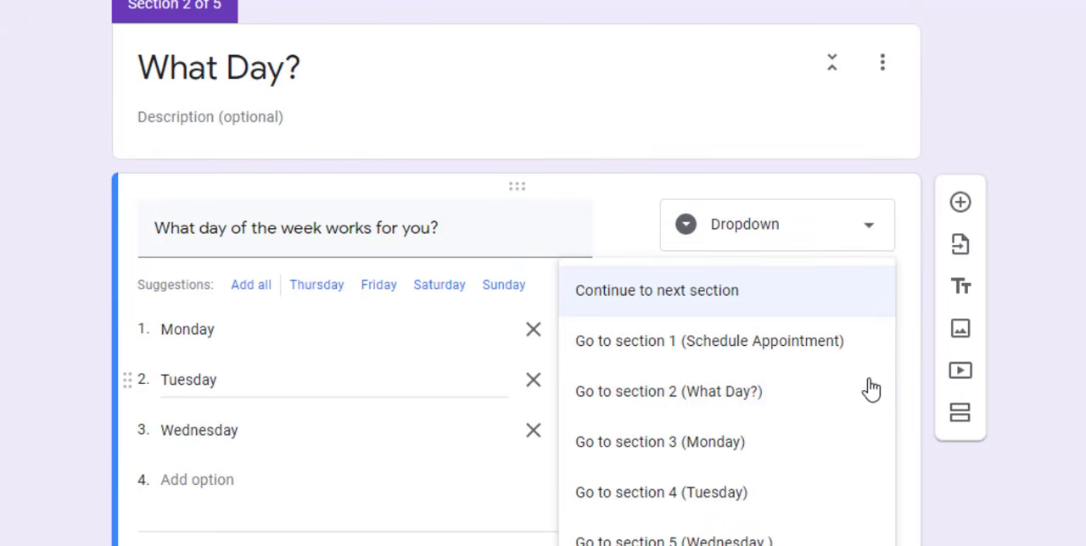
left_click(683, 502)
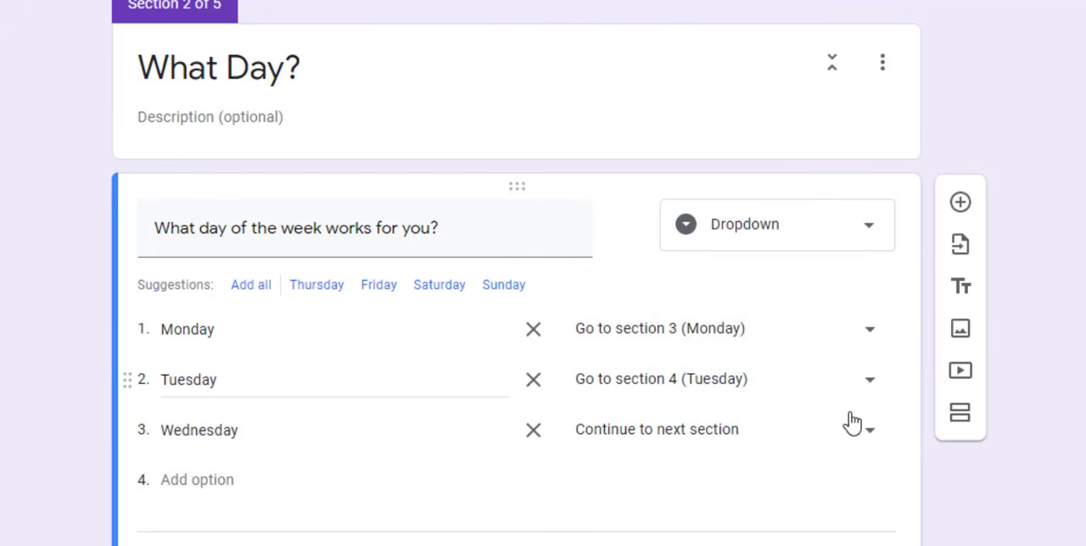
left_click(871, 436)
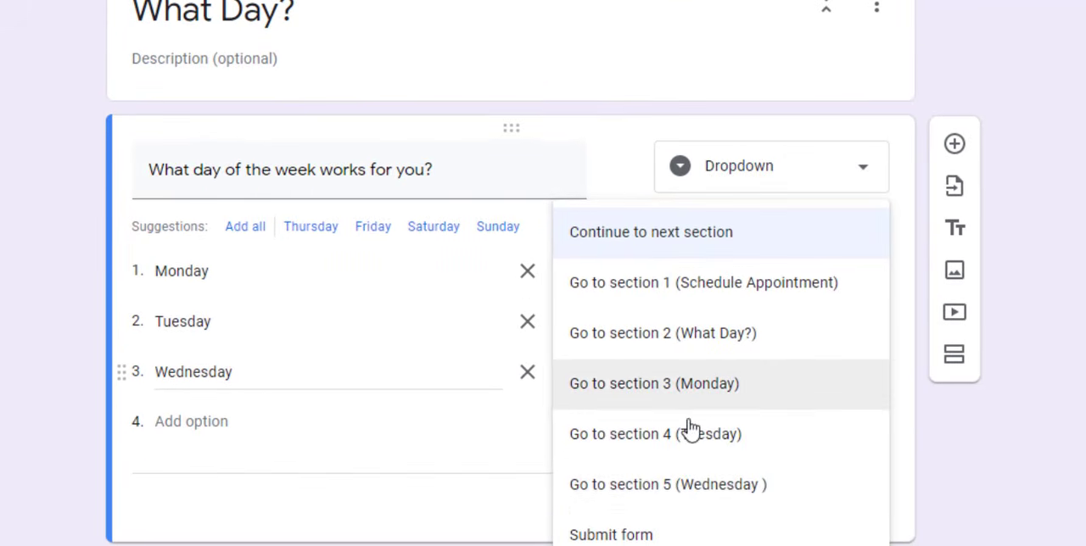
left_click(699, 490)
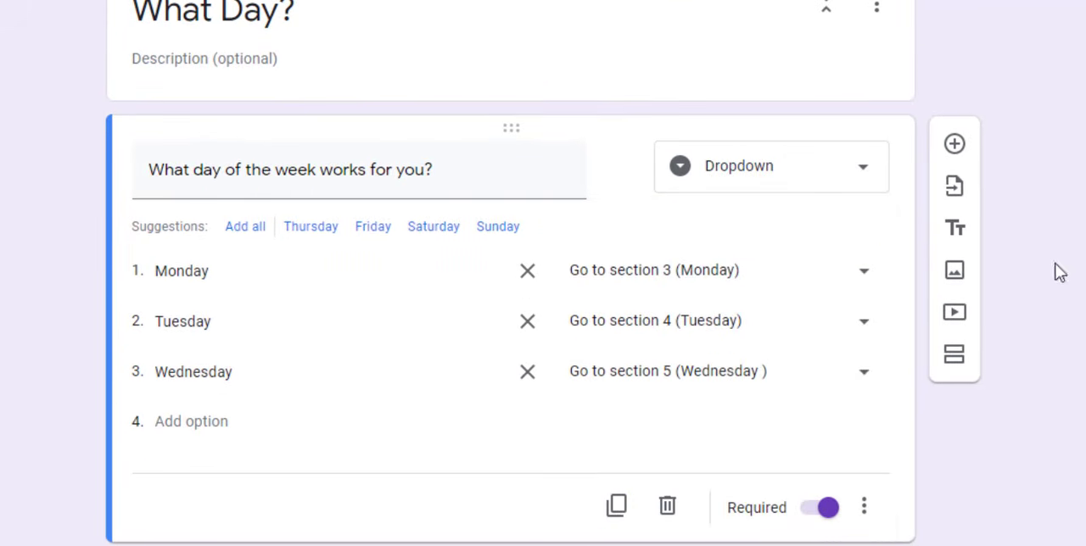
Enable going to a section based on the answer for the Monday time question
scroll(511, 322, "down", 2)
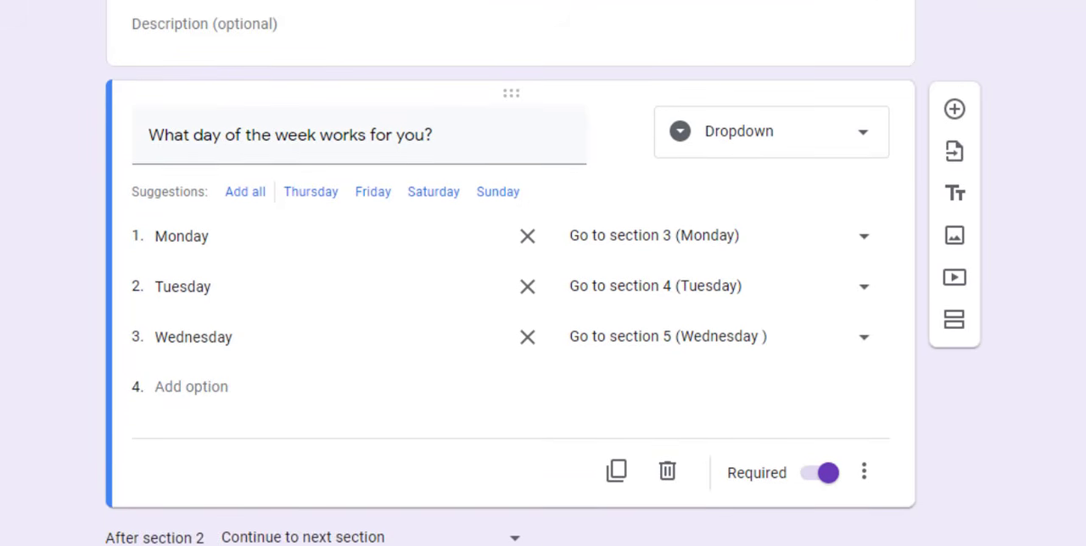
scroll(1022, 263, "down", 8)
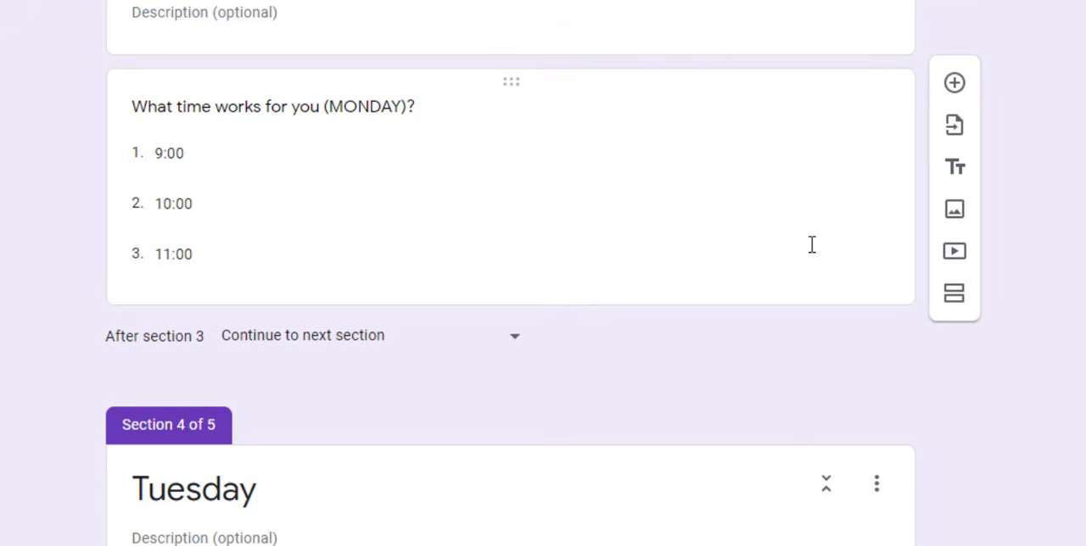
left_click(812, 245)
left_click(864, 273)
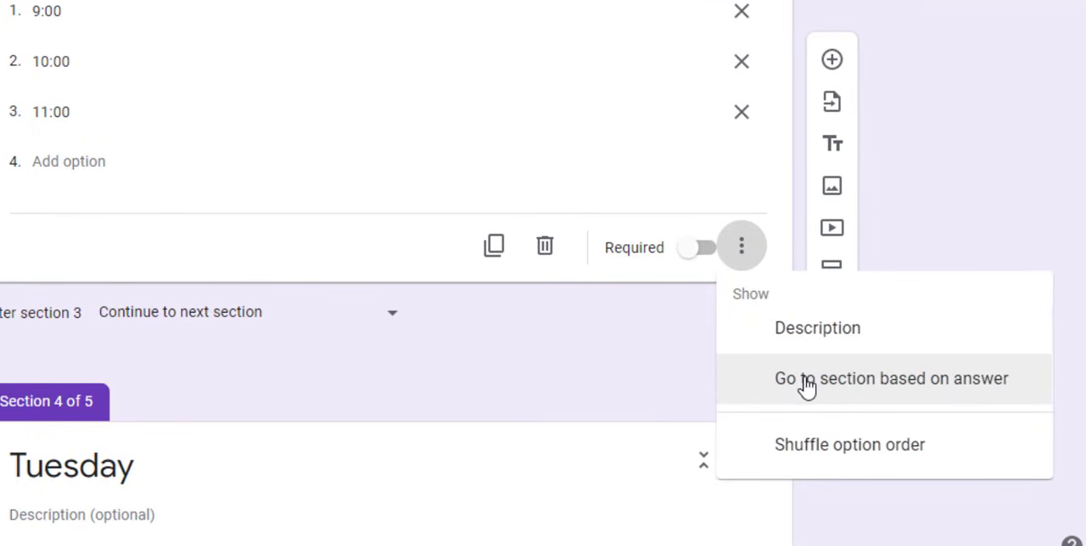
left_click(806, 382)
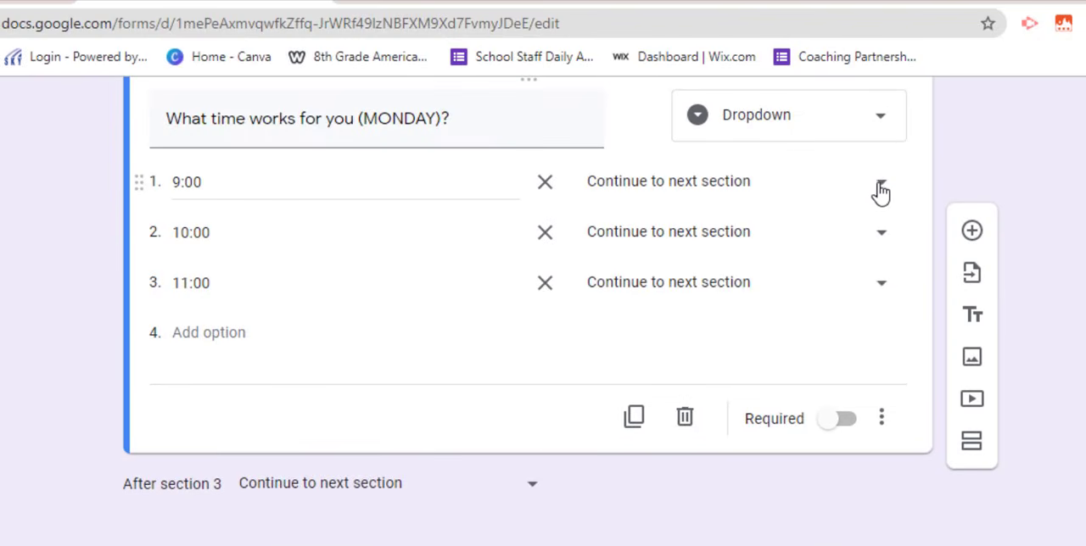
Set the Monday times 9:00, 10:00 and 11:00 to submit the form when chosen
left_click(882, 188)
left_click(639, 488)
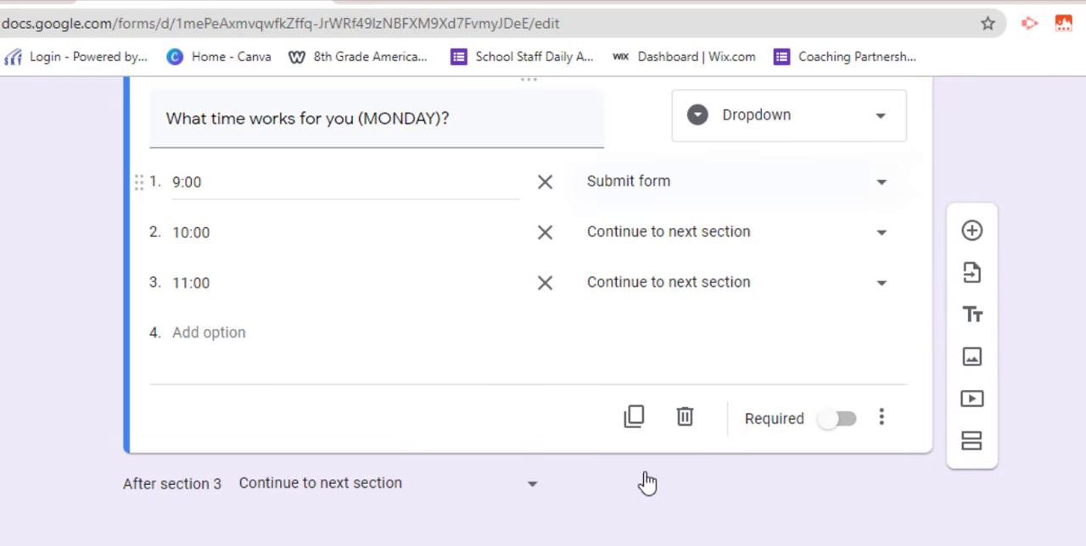
left_click(882, 234)
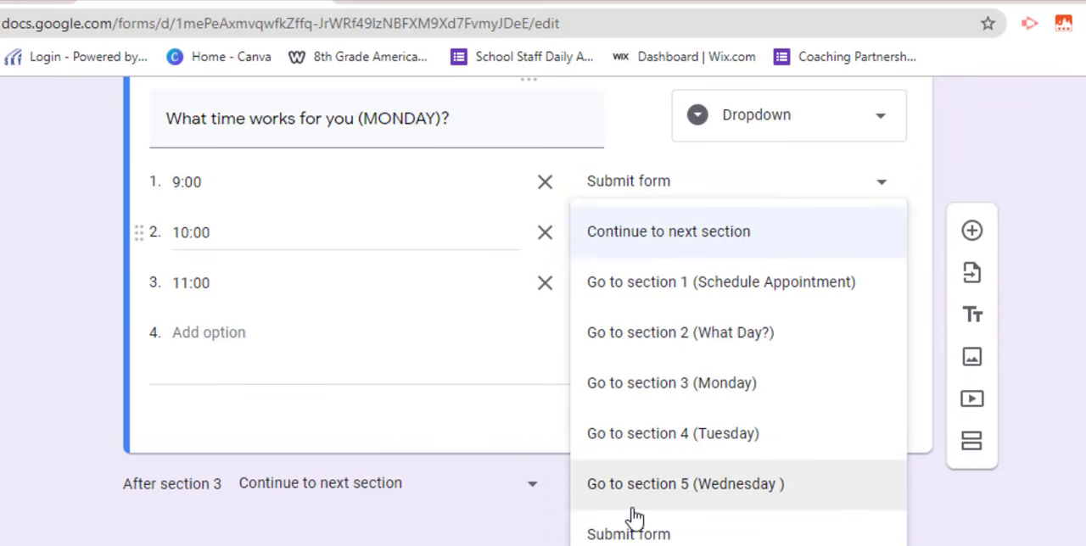
left_click(639, 534)
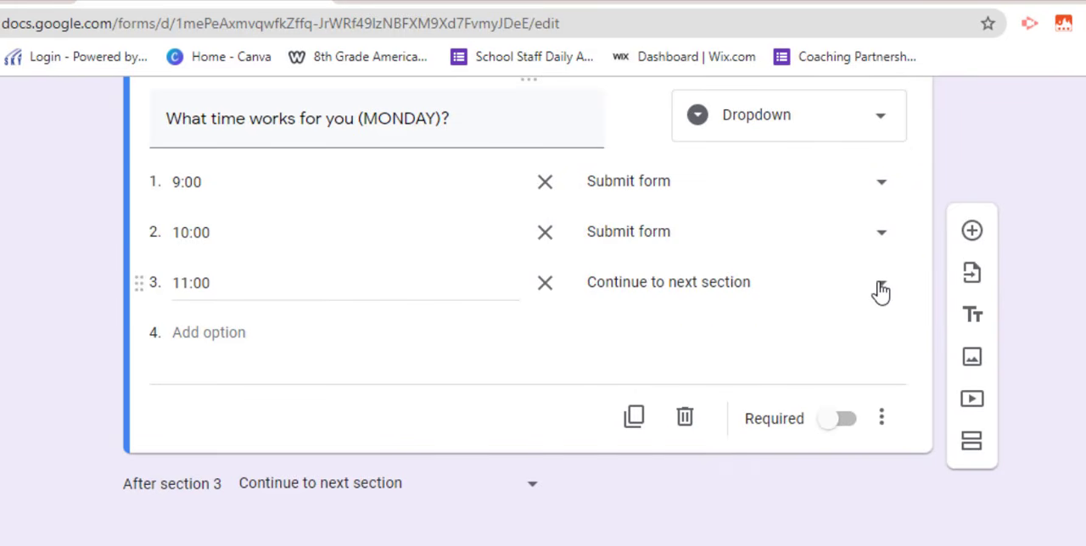
left_click(881, 285)
left_click(639, 545)
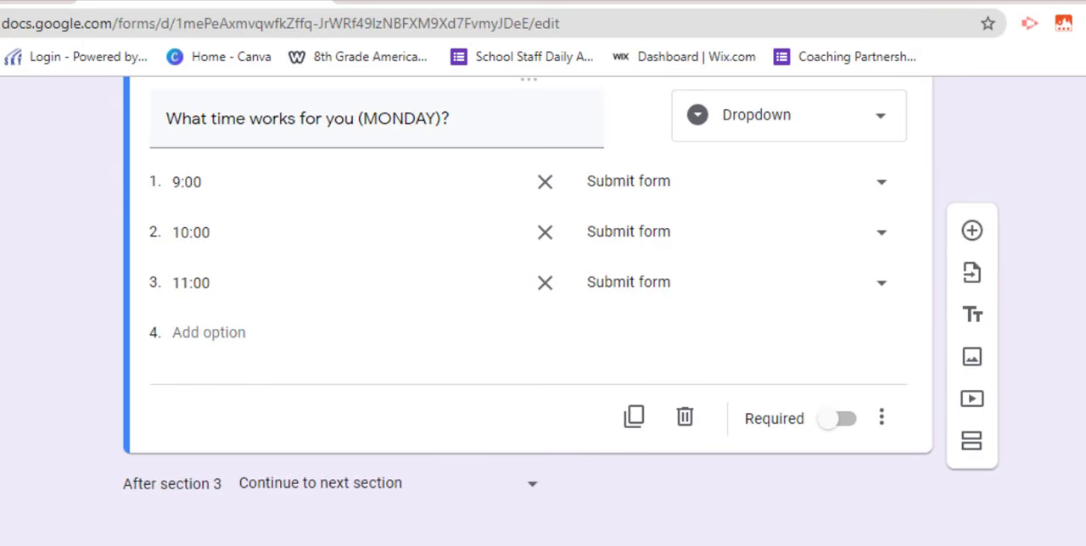
Enable going to a section based on the answer for the Tuesday time question
scroll(1071, 346, "down", 2)
scroll(710, 456, "down", 4)
left_click(707, 458)
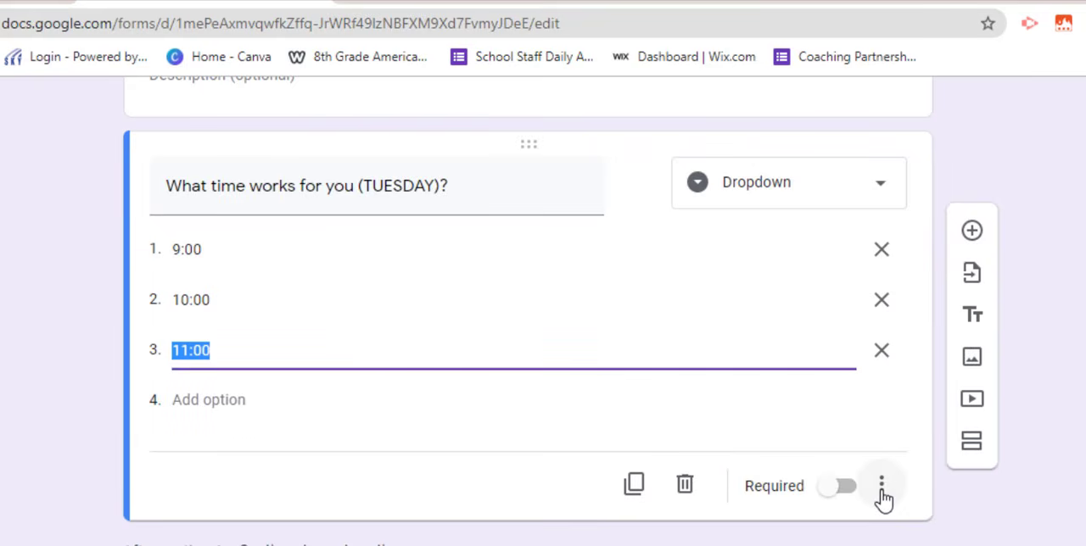
left_click(882, 486)
left_click(891, 498)
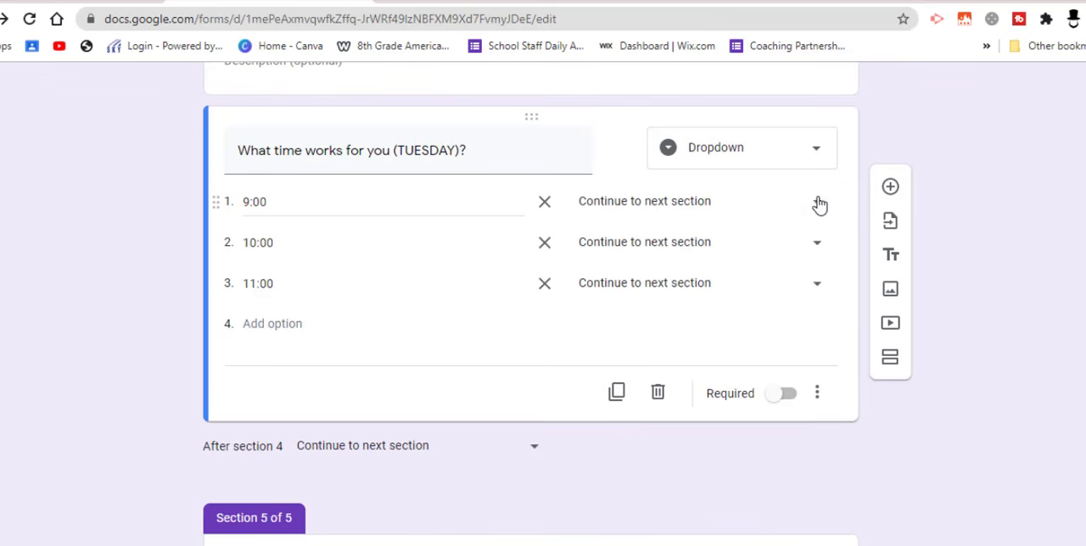
Make all three Tuesday times, 9:00, 10:00 and 11:00, lead to Submit form
left_click(817, 202)
left_click(645, 444)
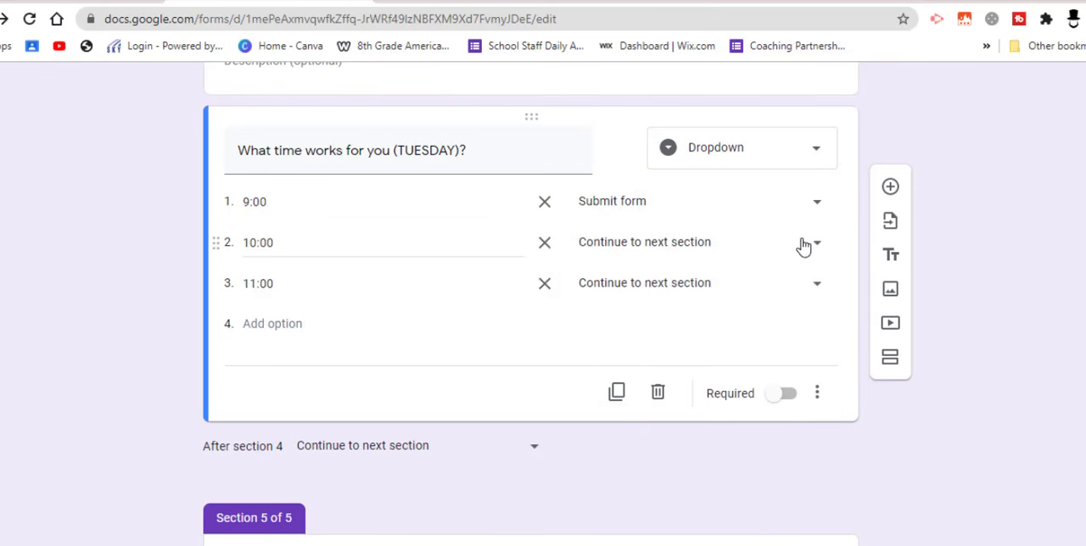
left_click(817, 243)
left_click(628, 495)
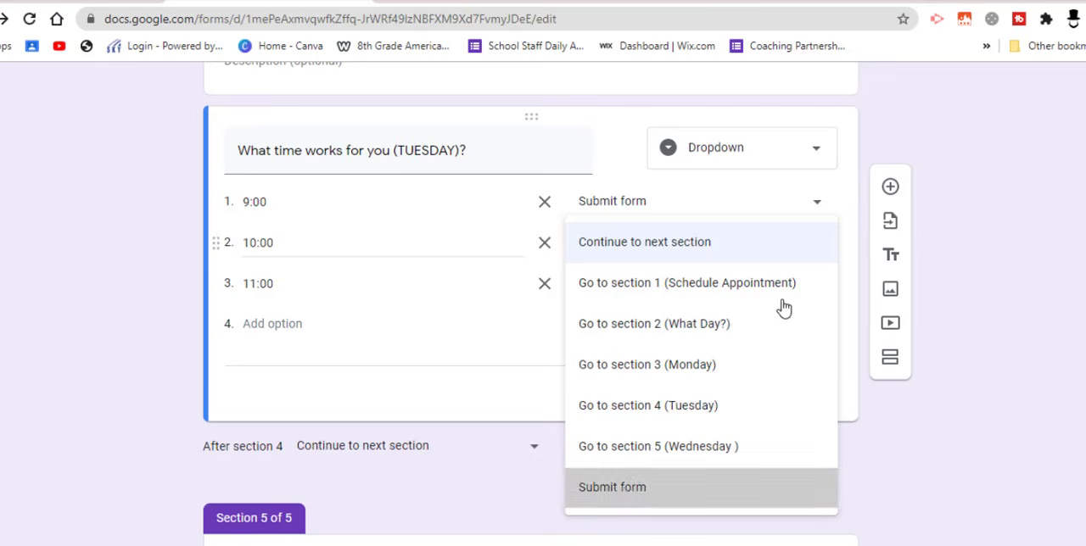
left_click(817, 287)
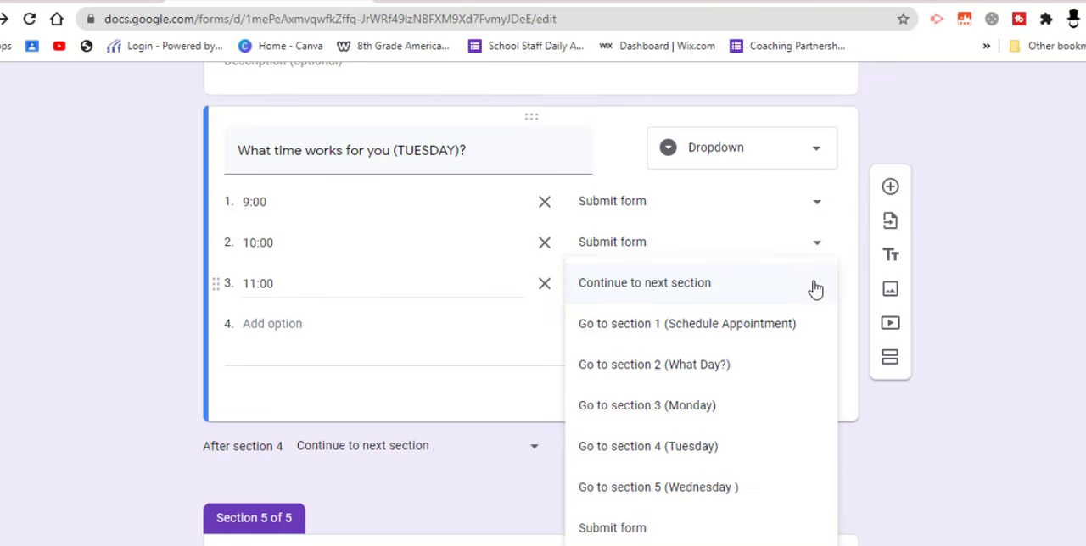
left_click(612, 526)
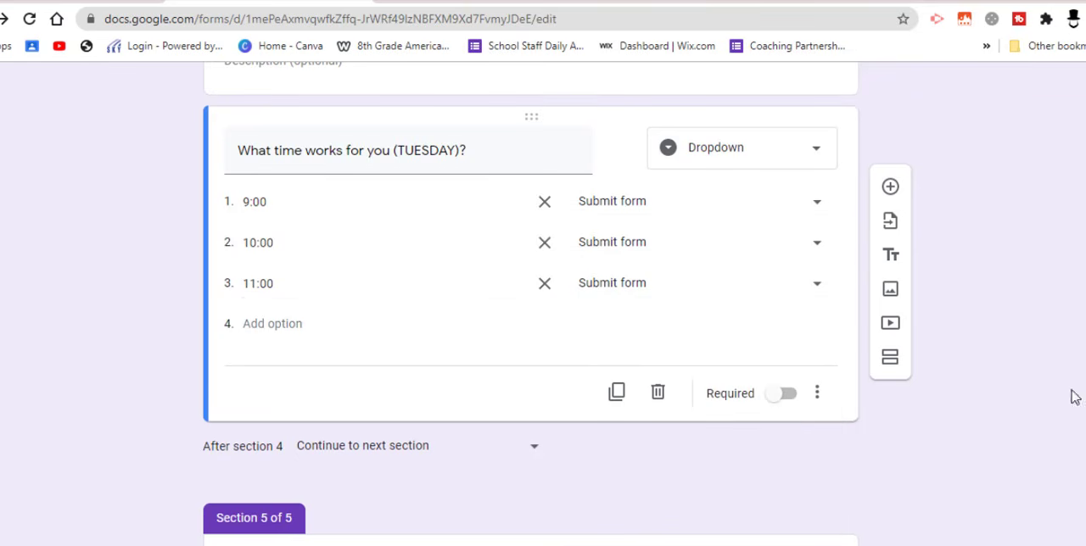
Enable going to a section based on the answer for the Wednesday time question
scroll(592, 393, "down", 5)
left_click(602, 420)
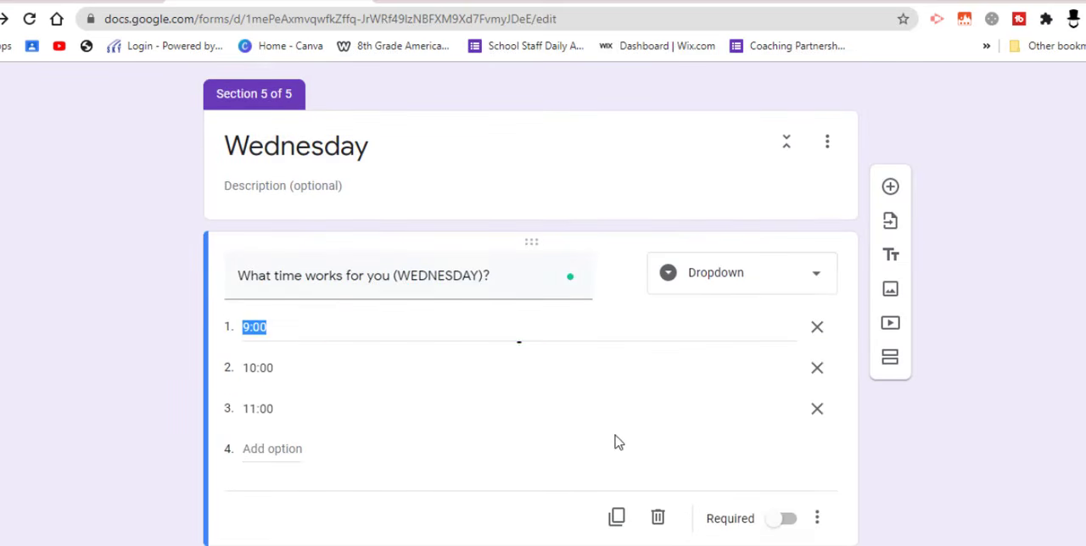
left_click(817, 518)
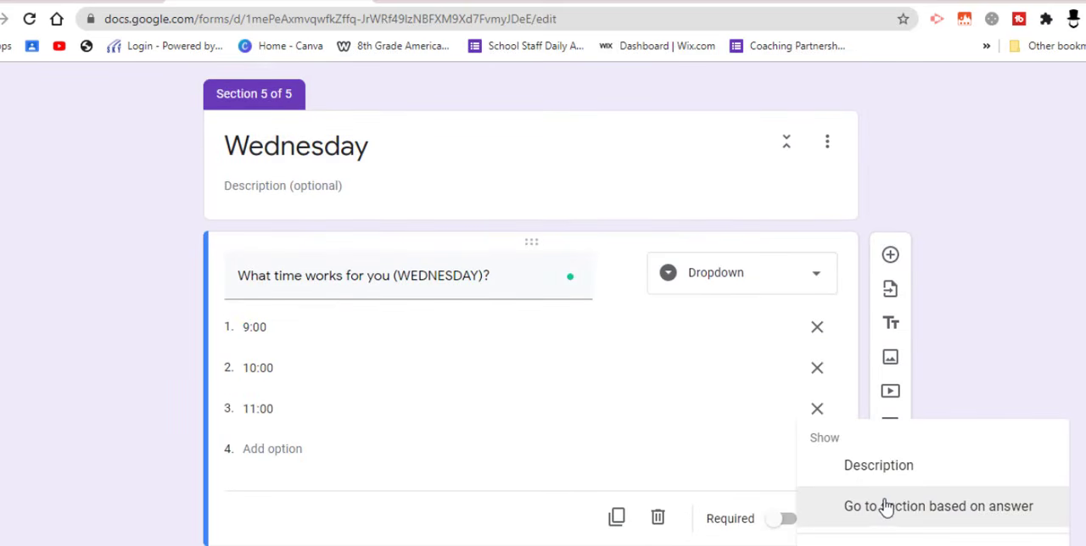
left_click(903, 507)
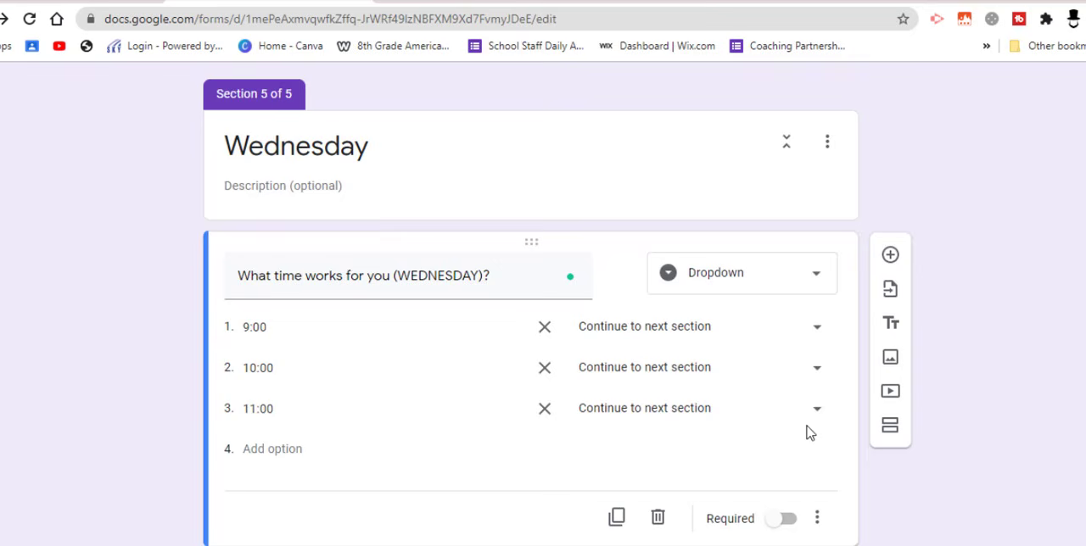
Make the Wednesday answers 9:00, 10:00 and 11:00 each lead to Submit form
left_click(813, 333)
left_click(662, 540)
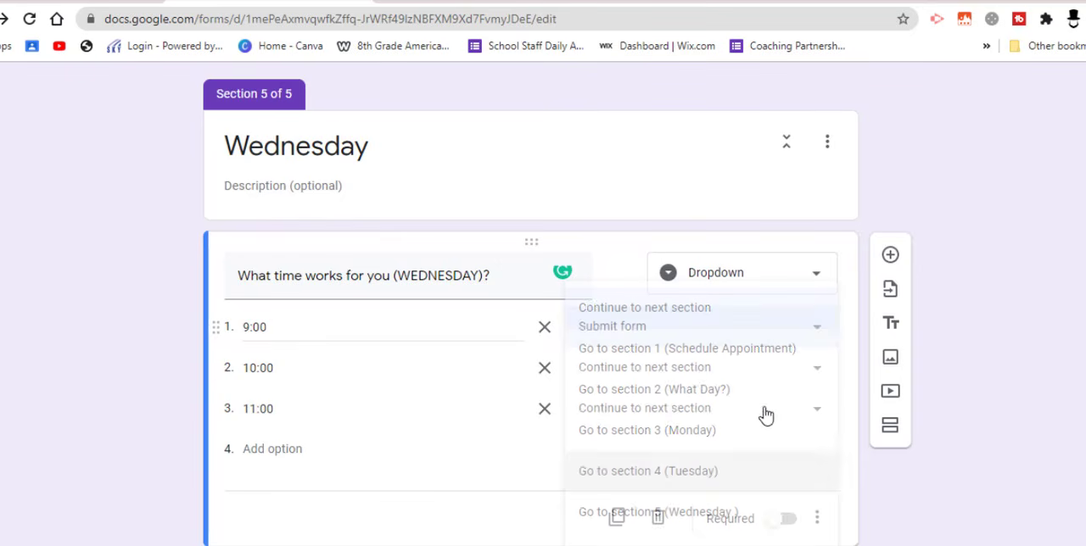
left_click(821, 375)
scroll(672, 488, "down", 1)
left_click(661, 500)
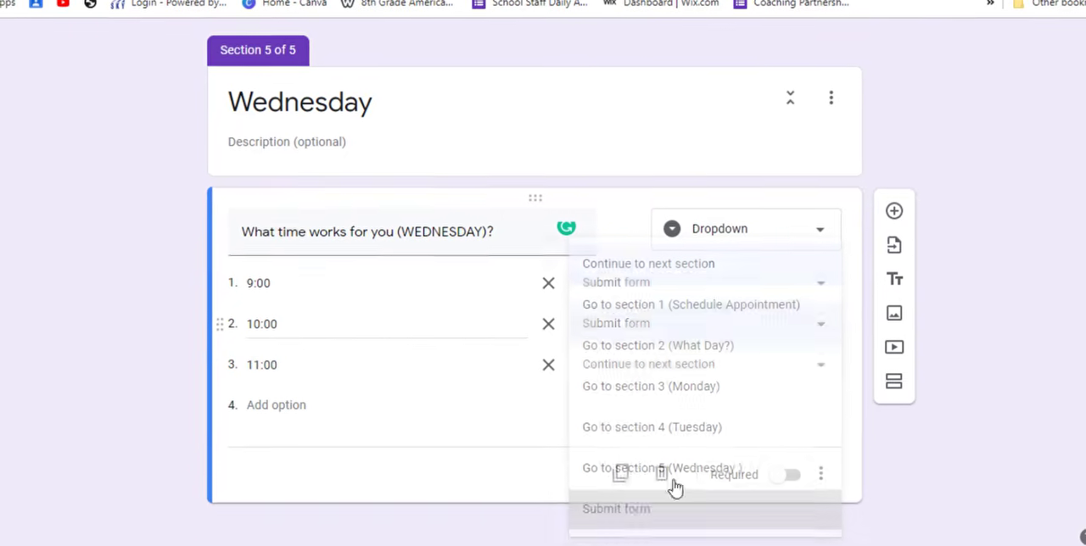
left_click(822, 361)
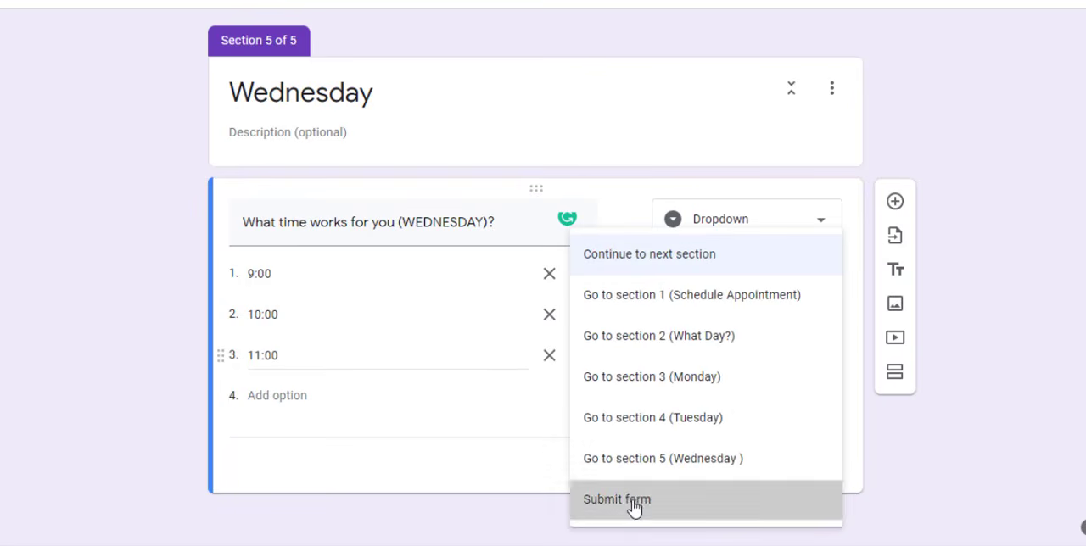
left_click(631, 501)
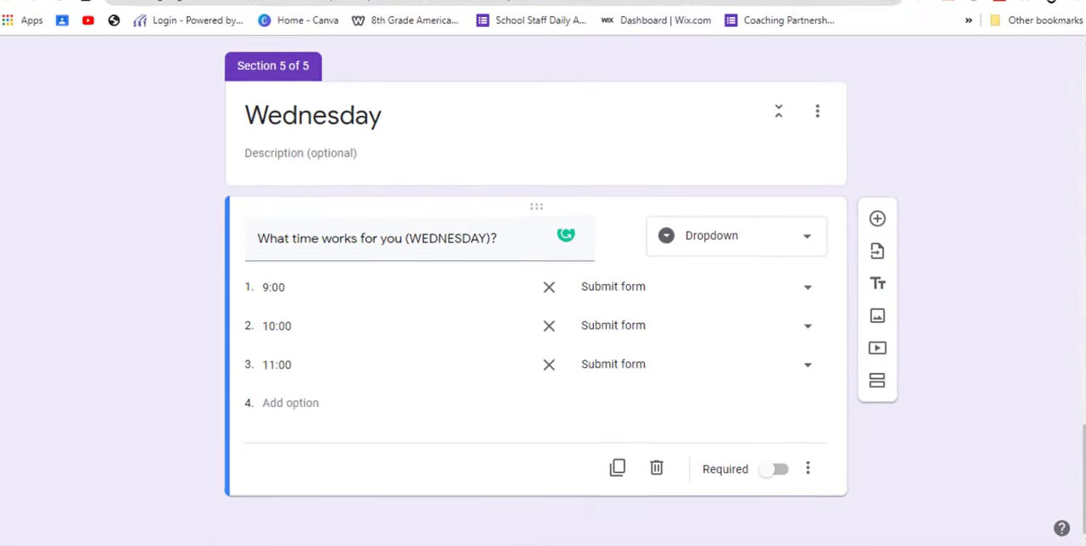
Search the add-on marketplace for Choice Eliminator 2 and check its listing, closing the marketplace when done
left_click_drag(1067, 464, 1076, 34)
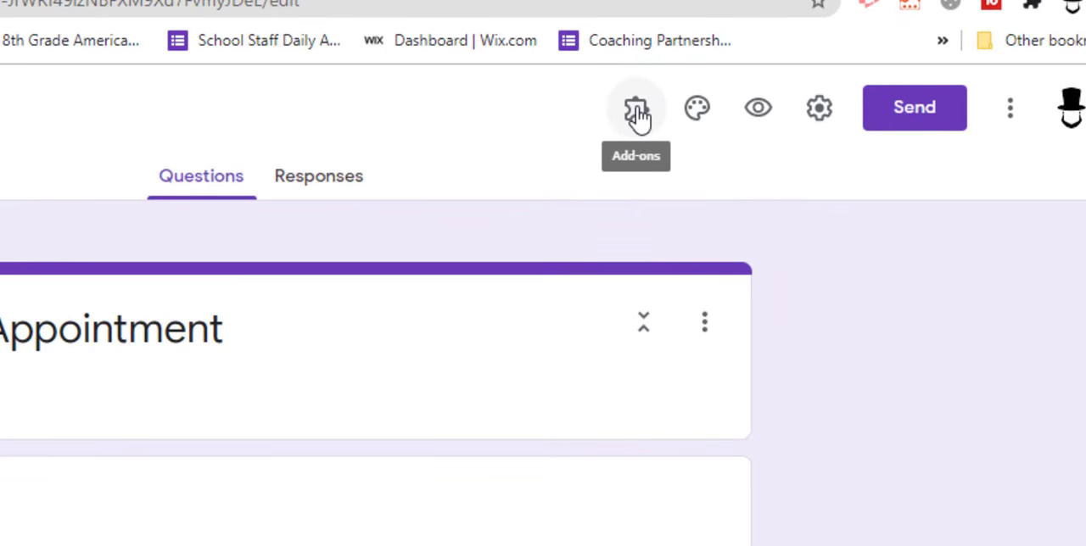
left_click(639, 117)
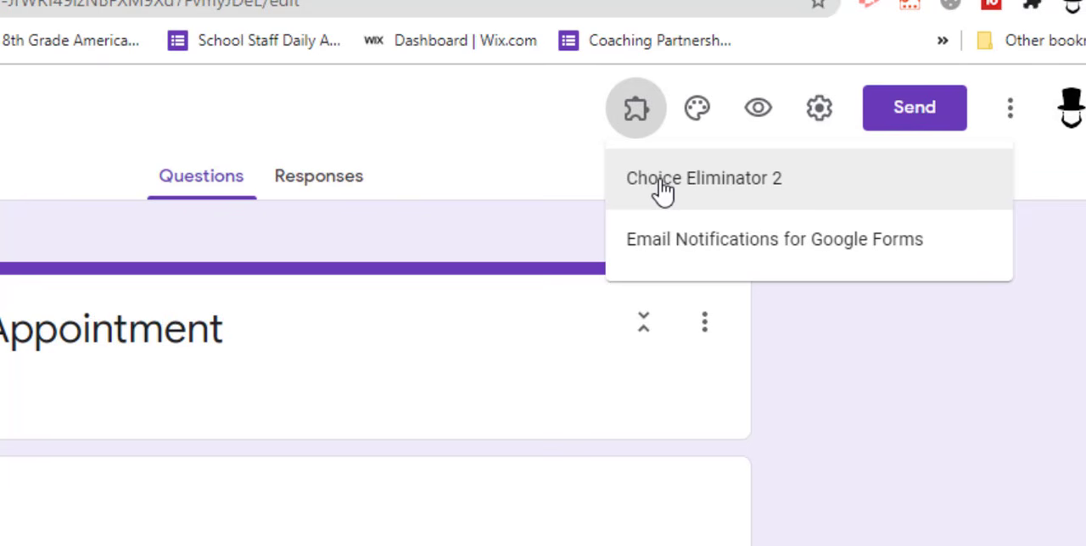
left_click(1008, 119)
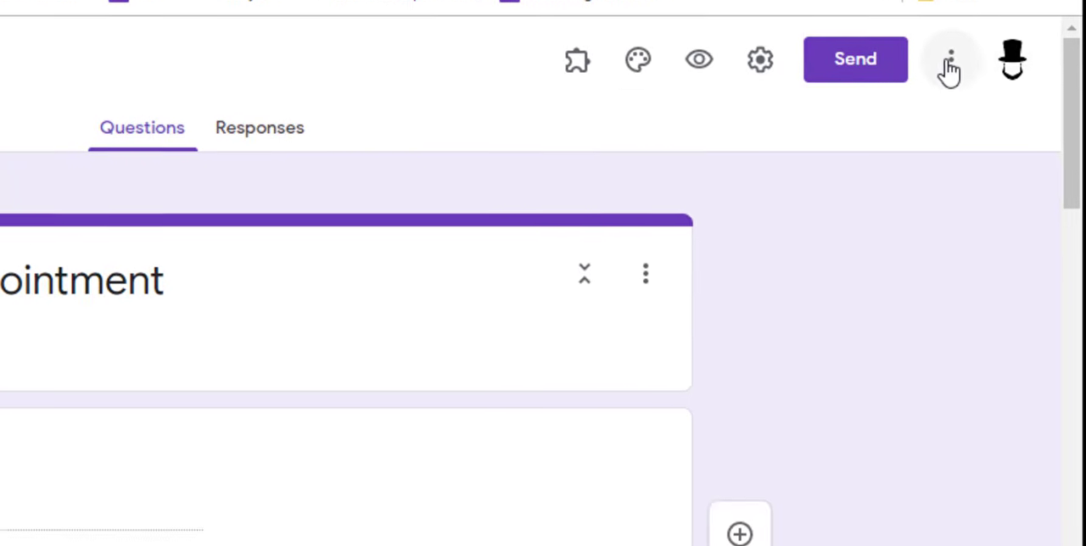
left_click(956, 123)
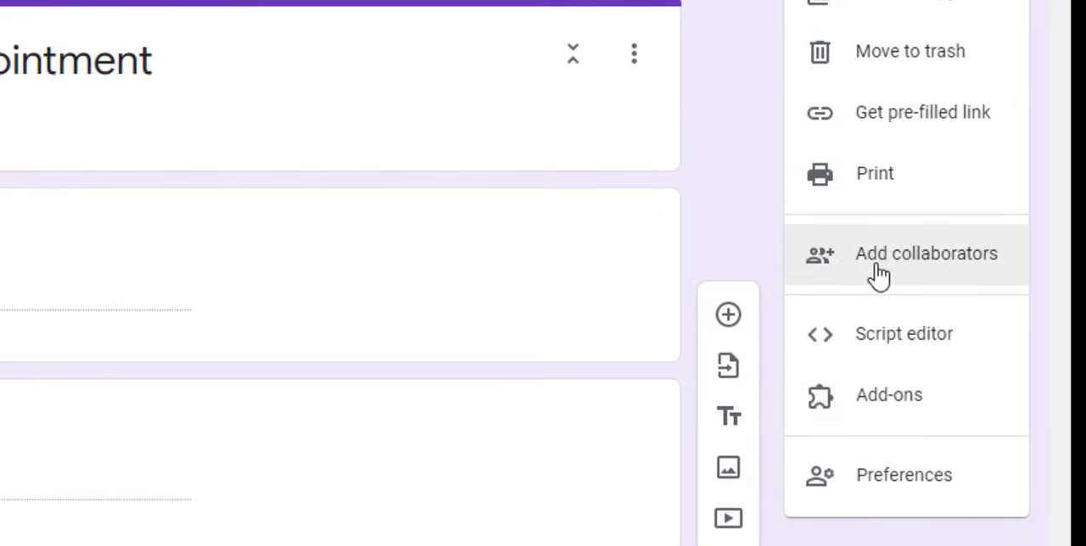
left_click(891, 408)
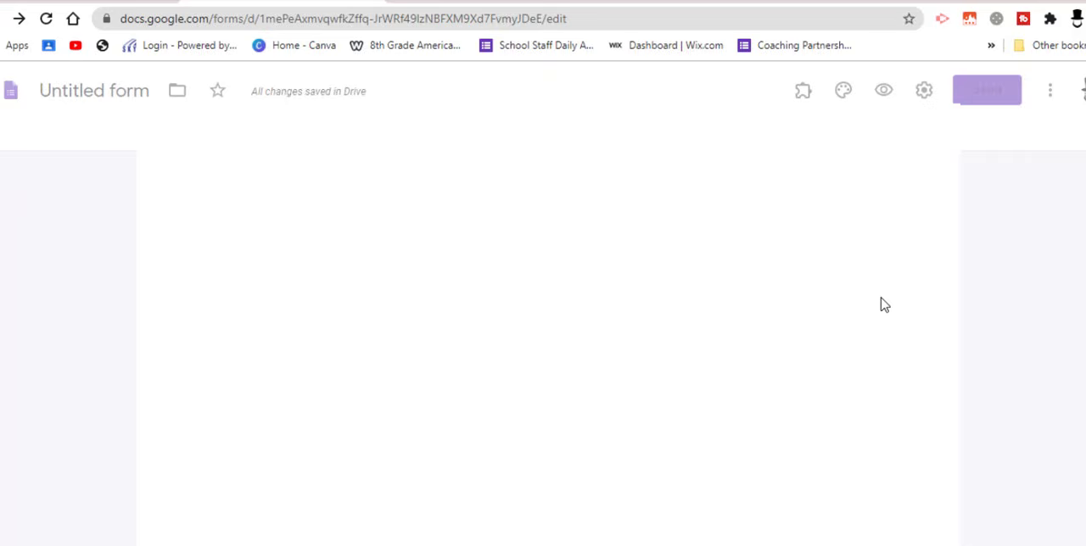
left_click(562, 136)
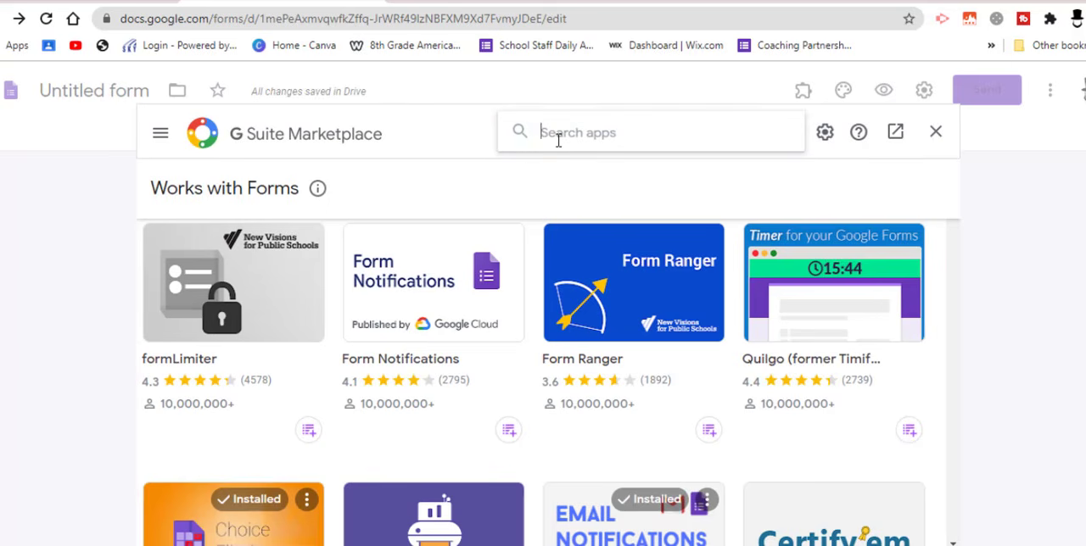
type("choice")
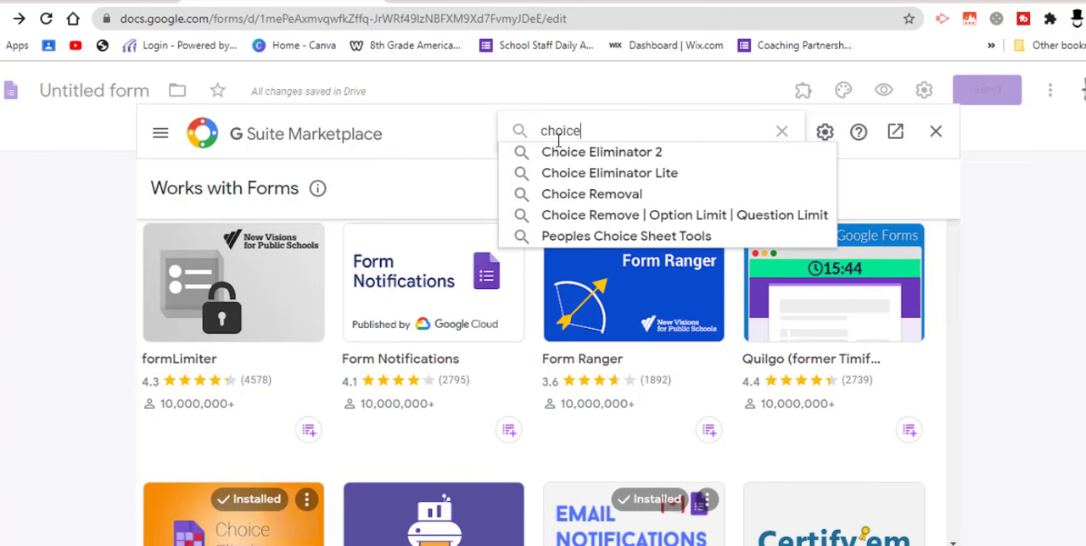
left_click(607, 152)
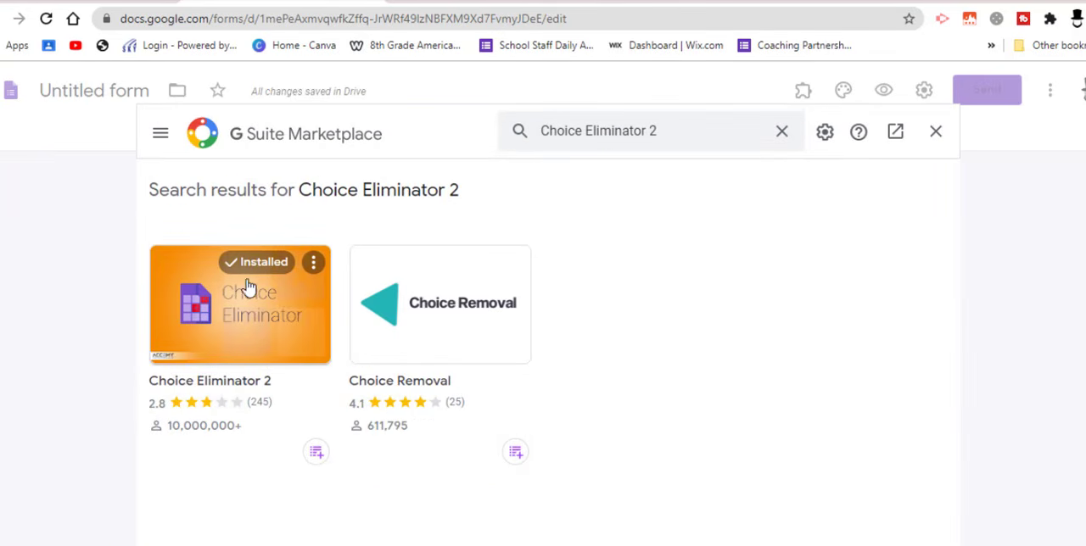
left_click(935, 132)
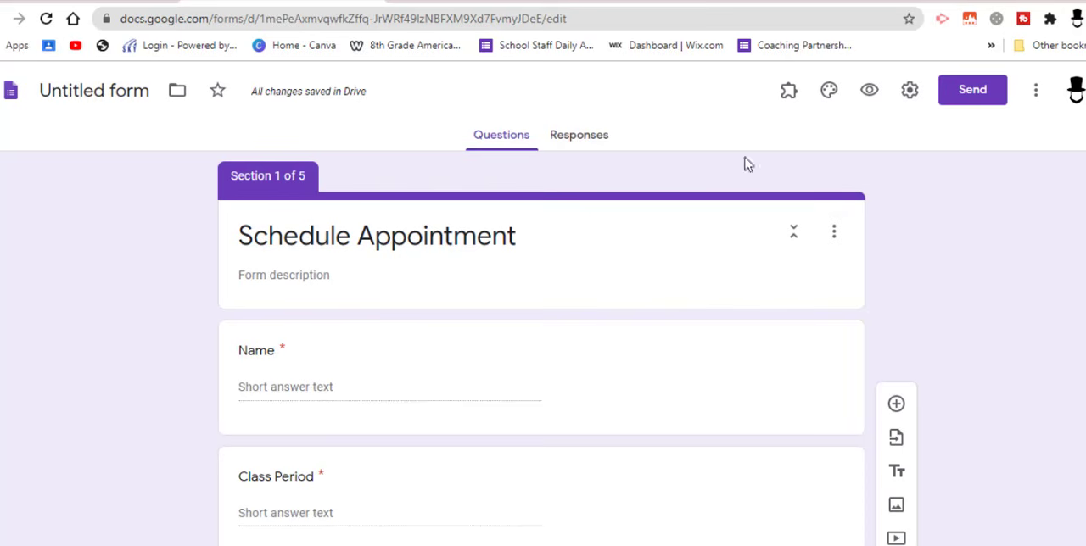
Open the configuration of the Choice Eliminator 2 add-on and dismiss its introductory note
left_click(789, 95)
left_click(830, 138)
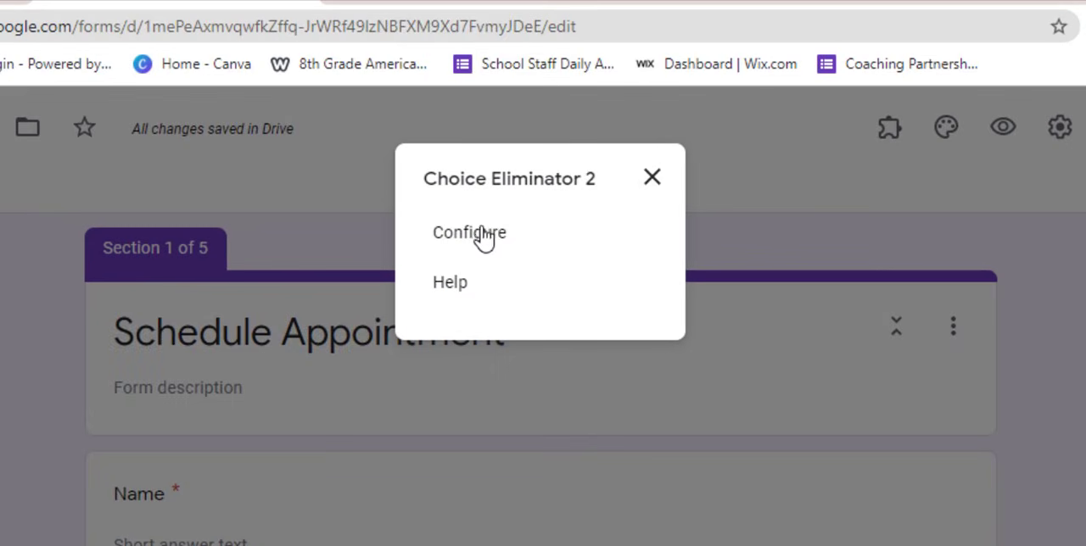
left_click(488, 244)
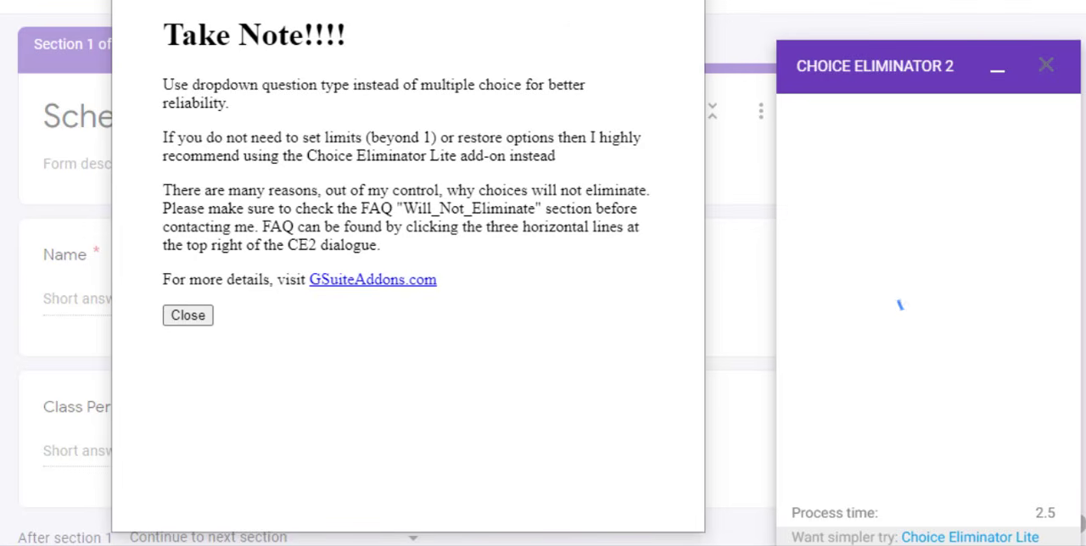
left_click(684, 2)
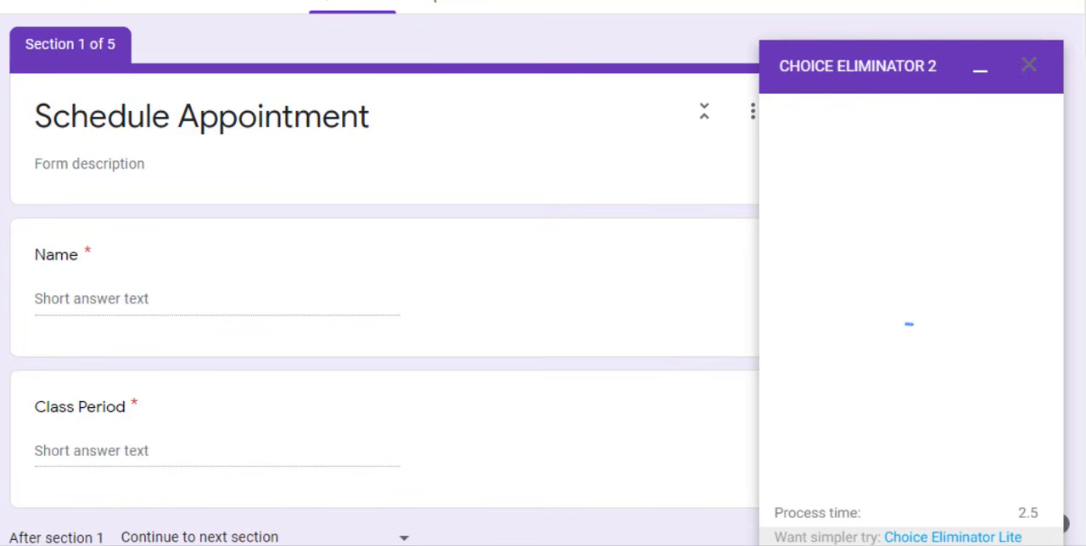
scroll(382, 272, "down", 3)
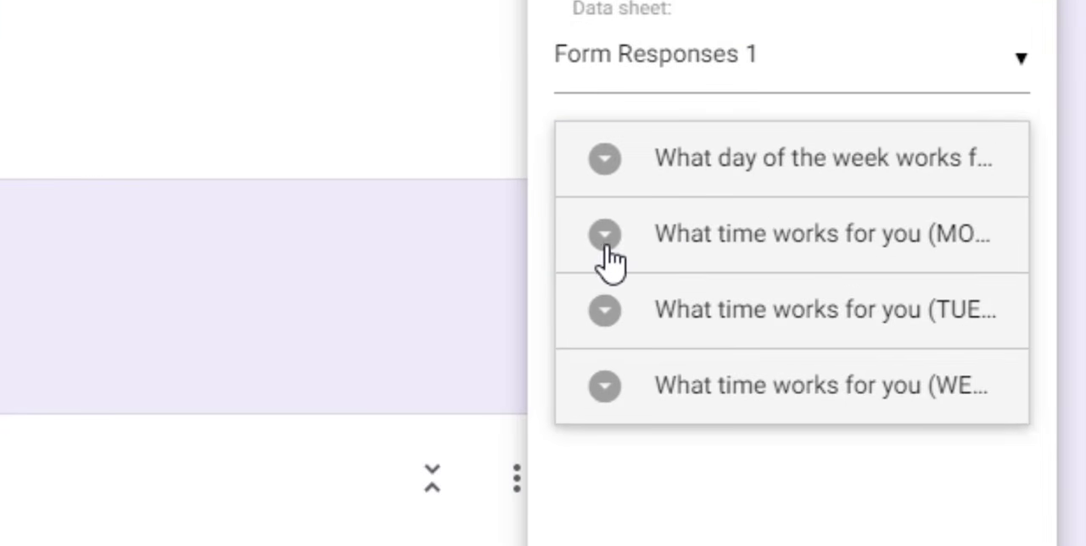
Turn on Eliminate Choices for the Monday, Tuesday and Wednesday time questions, and minimize the add-on window
left_click(604, 249)
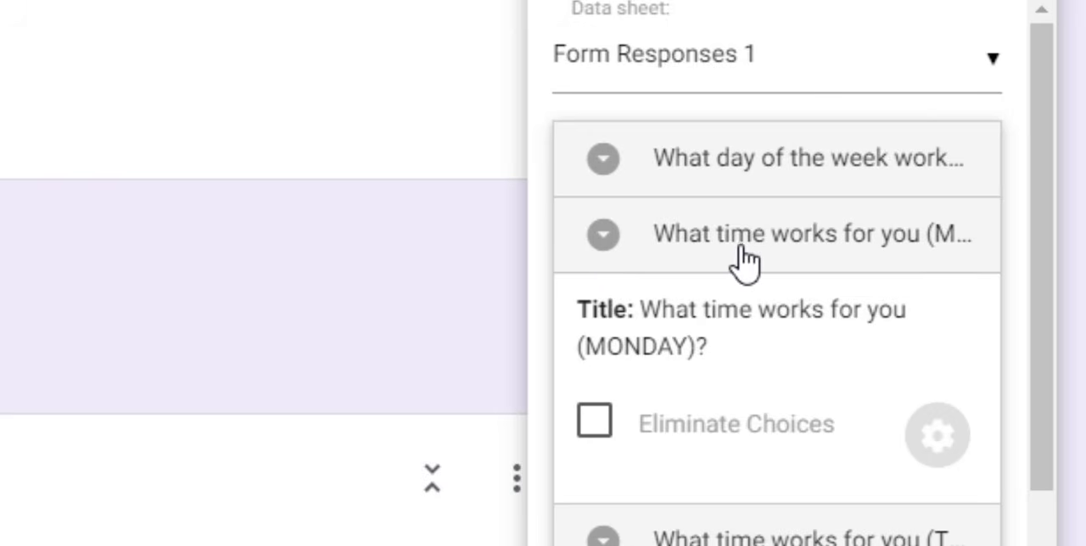
left_click(594, 424)
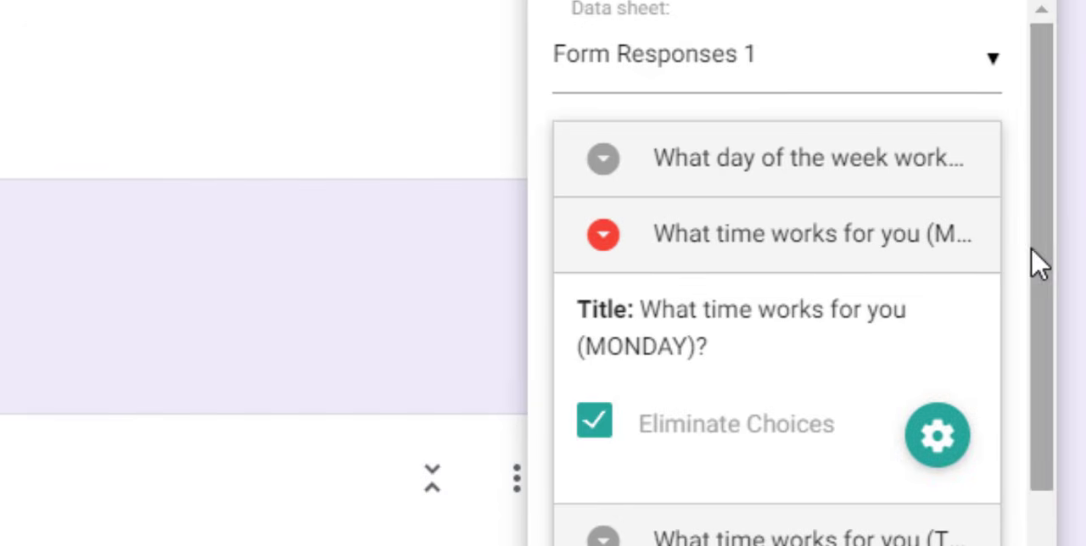
left_click_drag(1033, 250, 1004, 392)
left_click(613, 450)
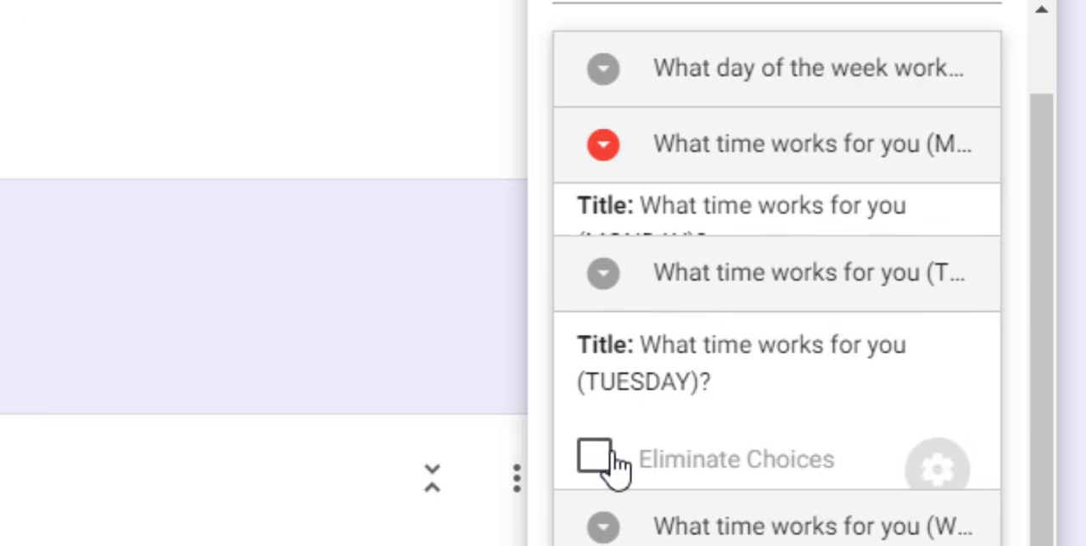
left_click(599, 411)
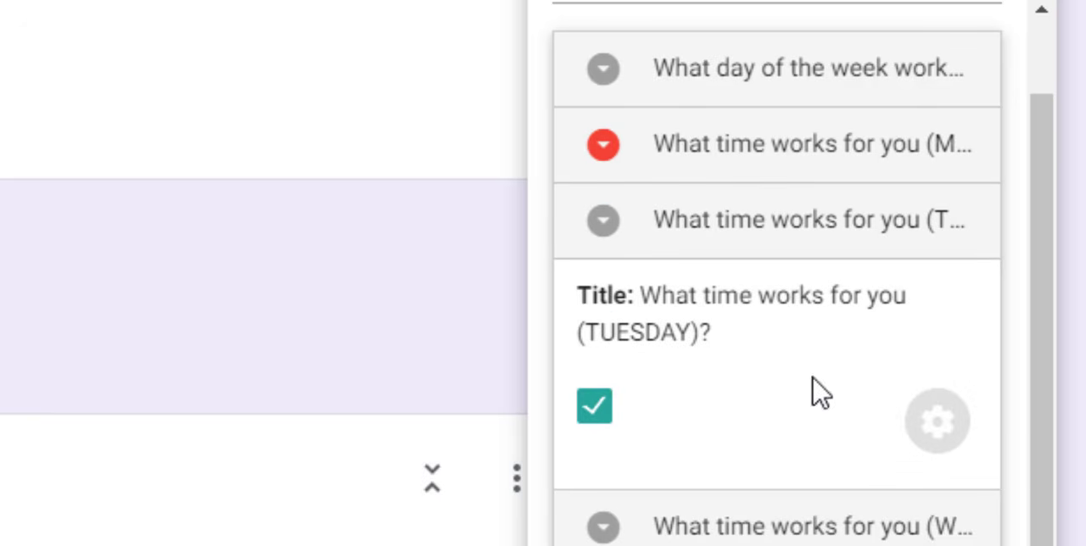
left_click(933, 412)
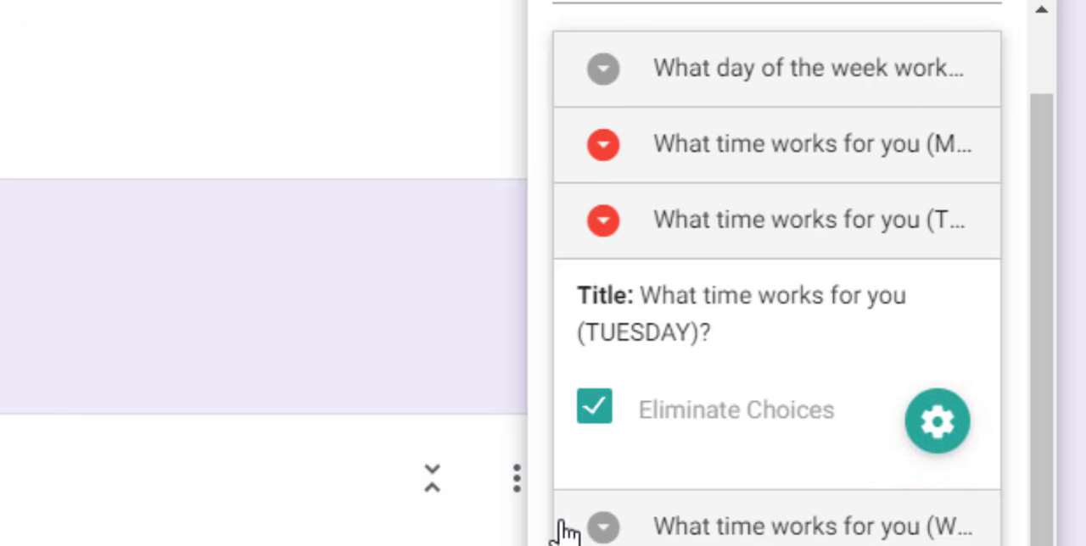
left_click(618, 533)
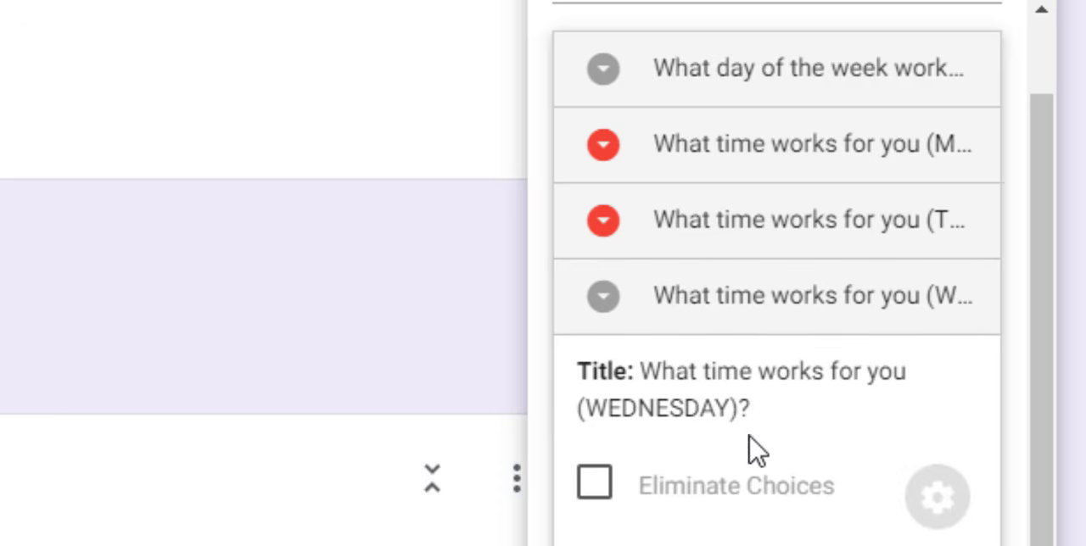
left_click(596, 483)
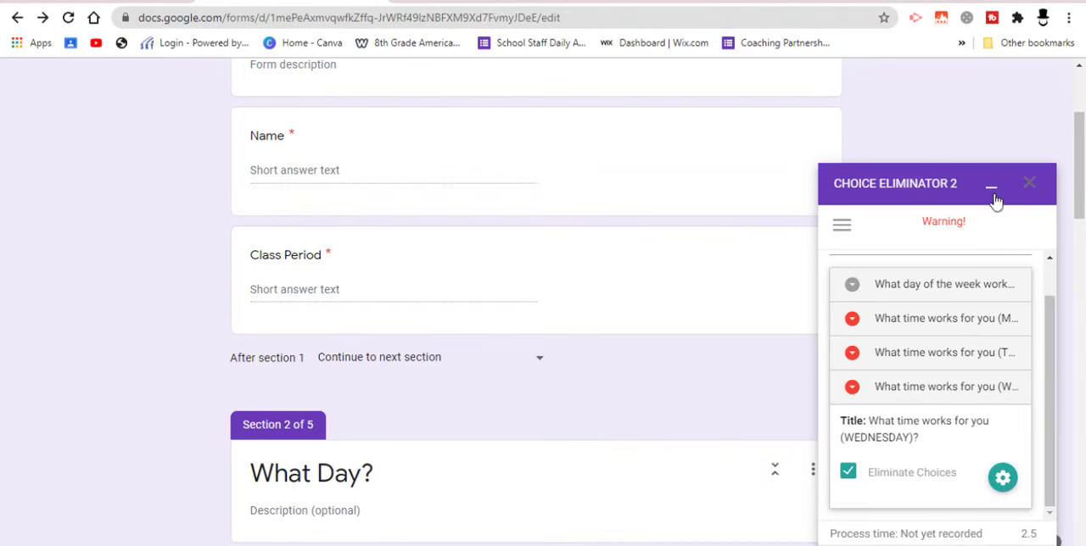
scroll(1052, 338, "up", 2)
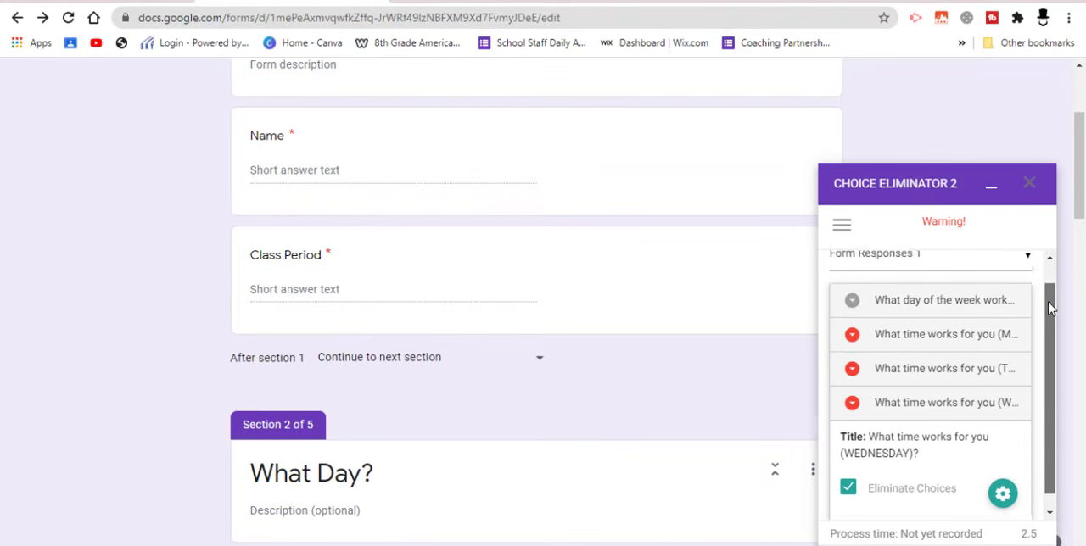
left_click(992, 190)
Copy the form's full-length share link and open the live form in another browser tab
scroll(1064, 100, "up", 3)
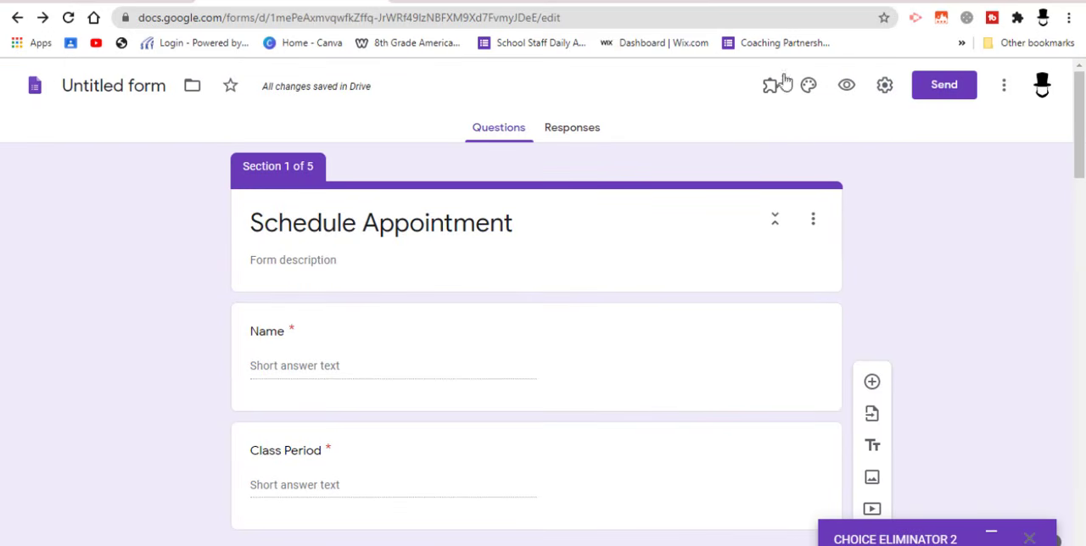
left_click(944, 88)
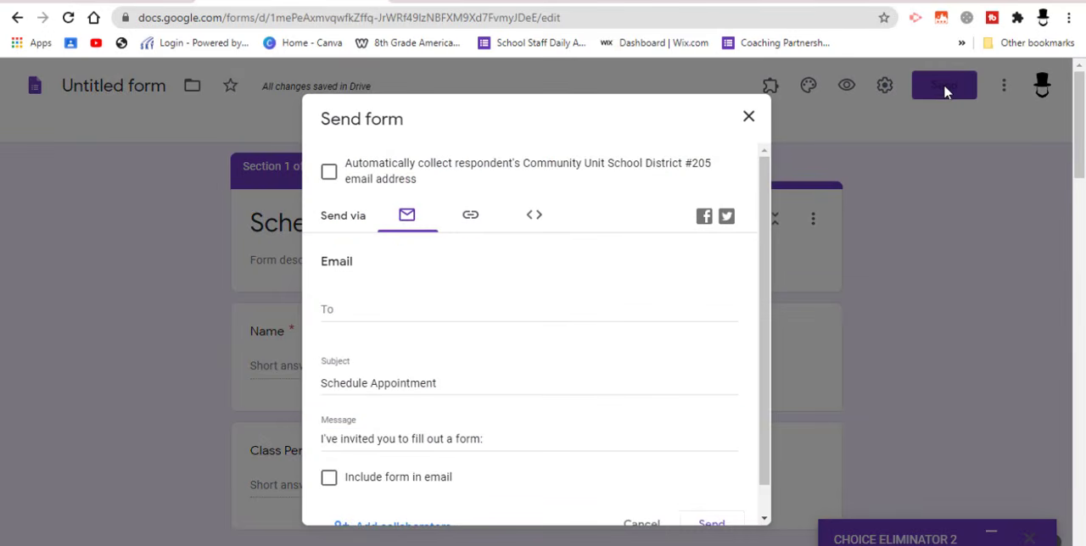
left_click(472, 218)
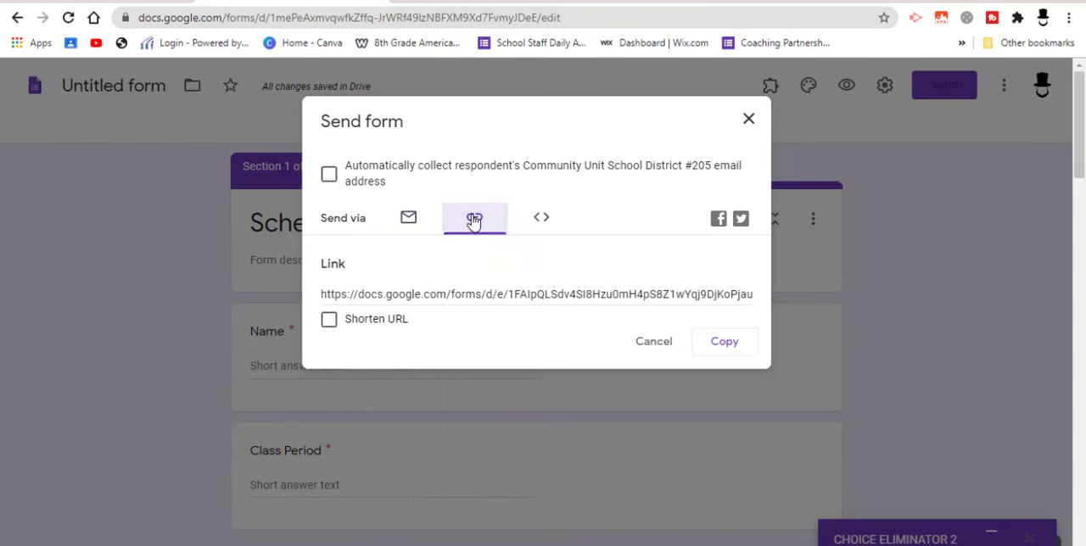
left_click(726, 345)
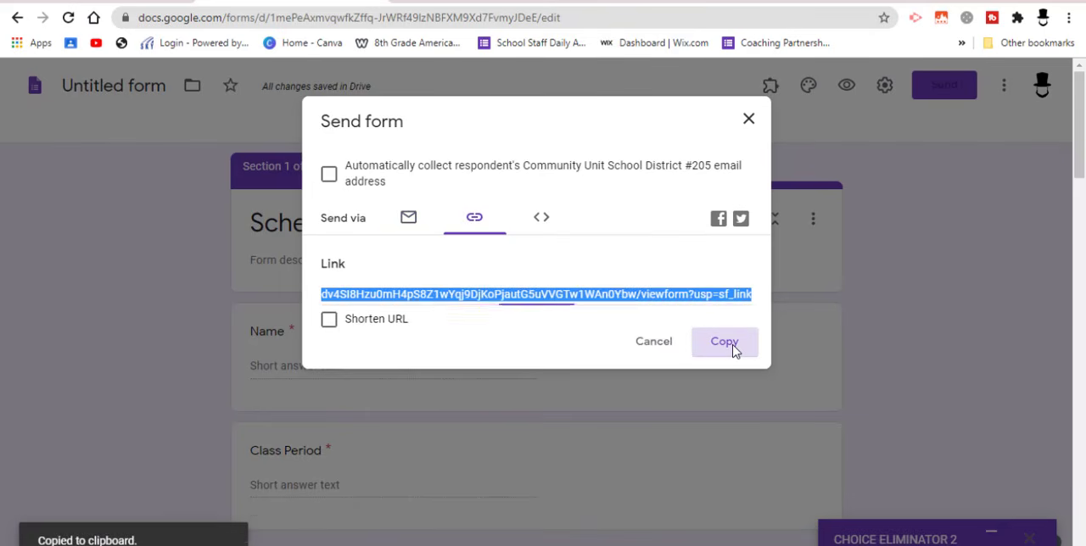
left_click(416, 0)
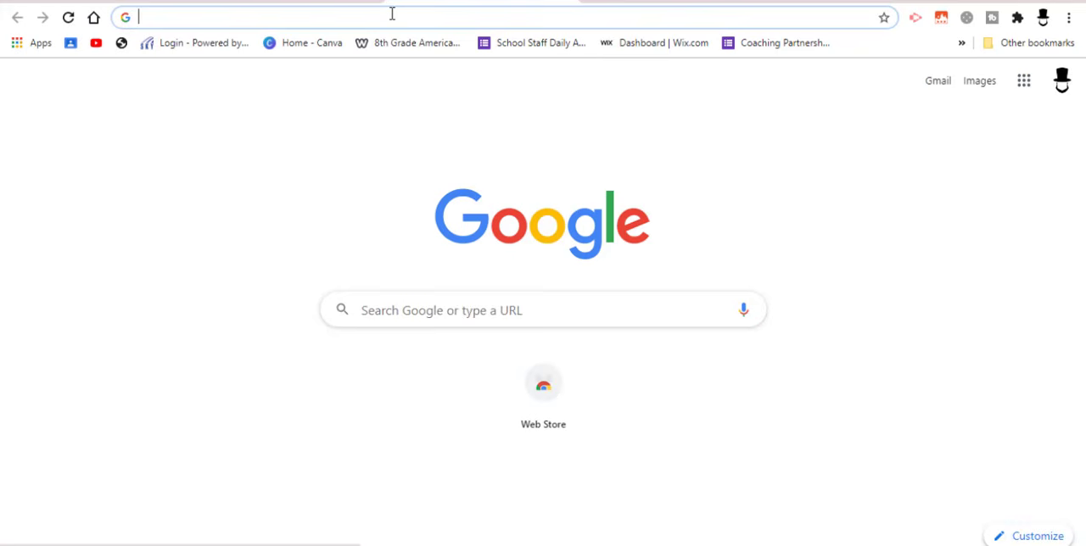
key("ctrl+v")
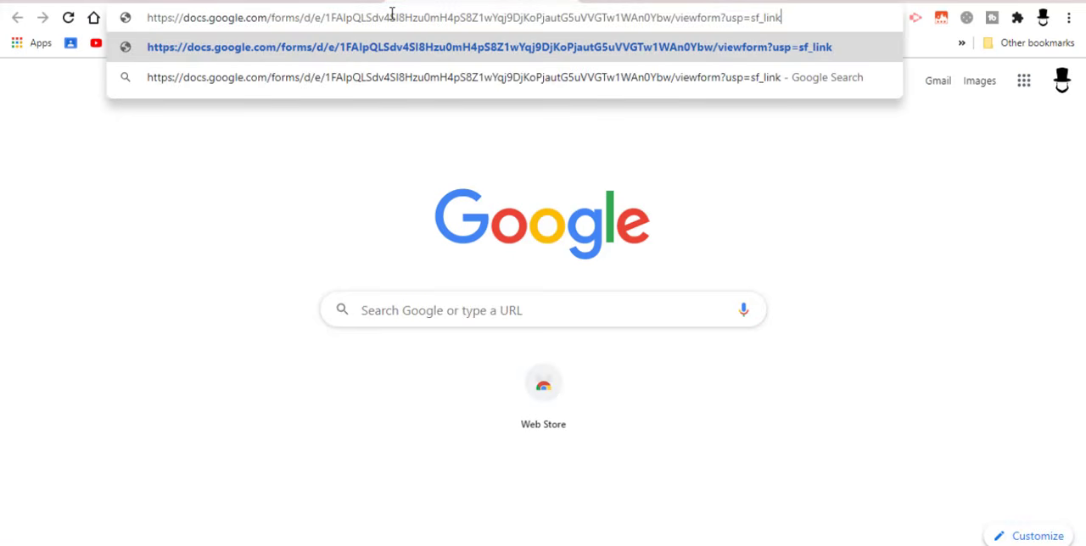
key("Return")
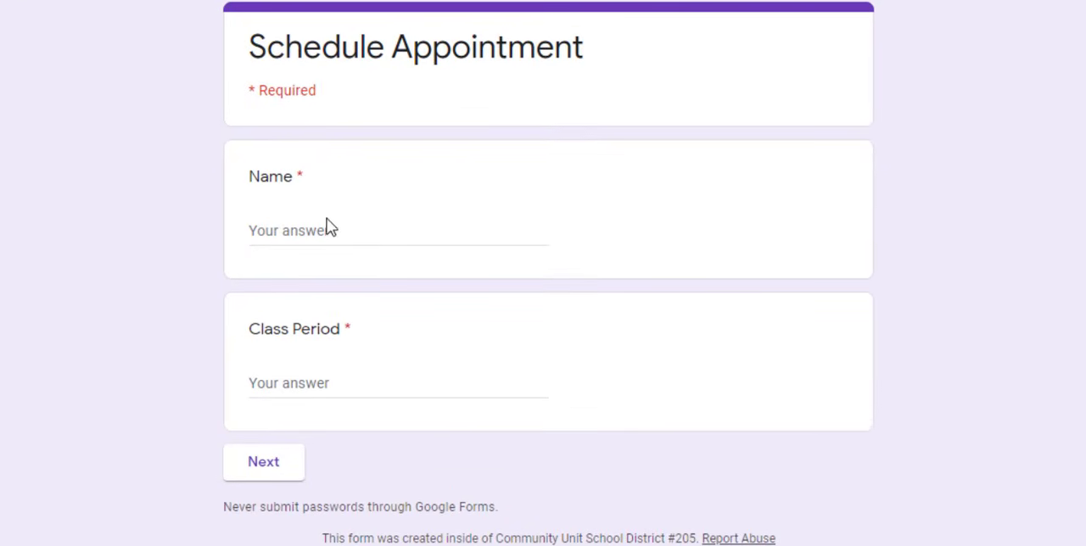
Fill in the respondent's name and the Class Period answer, and continue to the What Day? section
type("J")
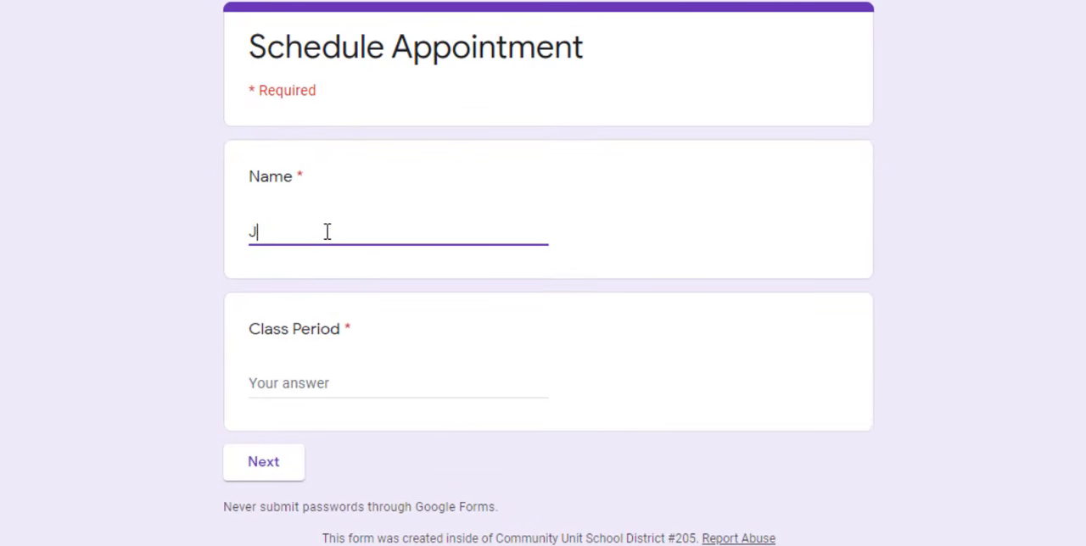
type("ohn")
key("Tab")
type("D")
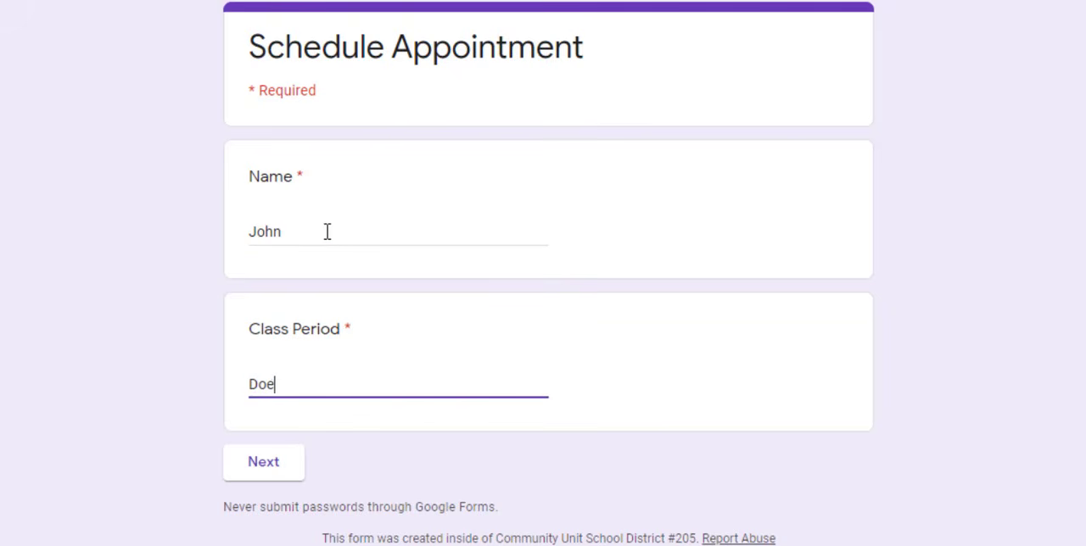
left_click(267, 463)
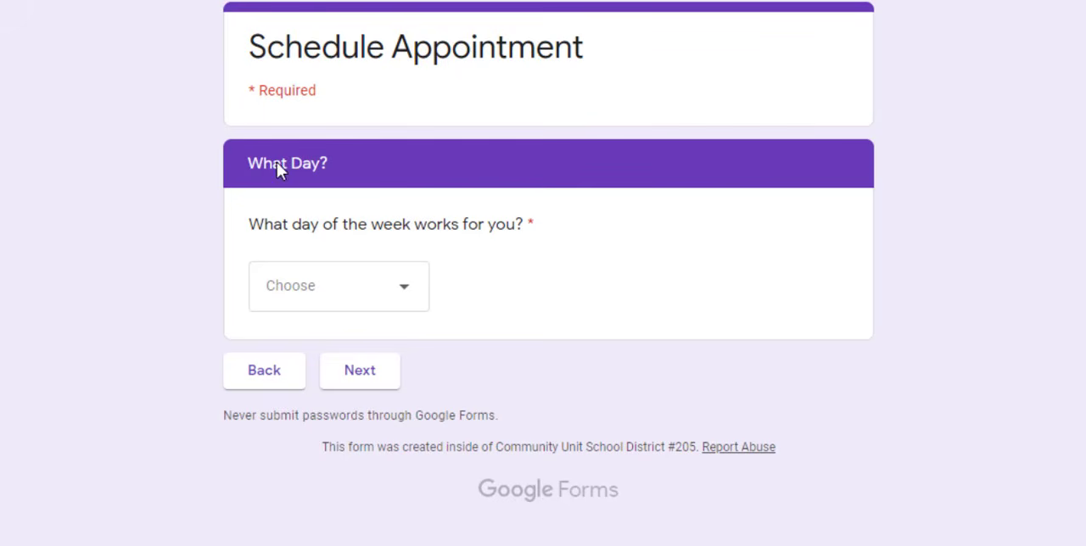
Choose Tuesday as the day and 10:00 as the time, and submit the response
left_click(402, 293)
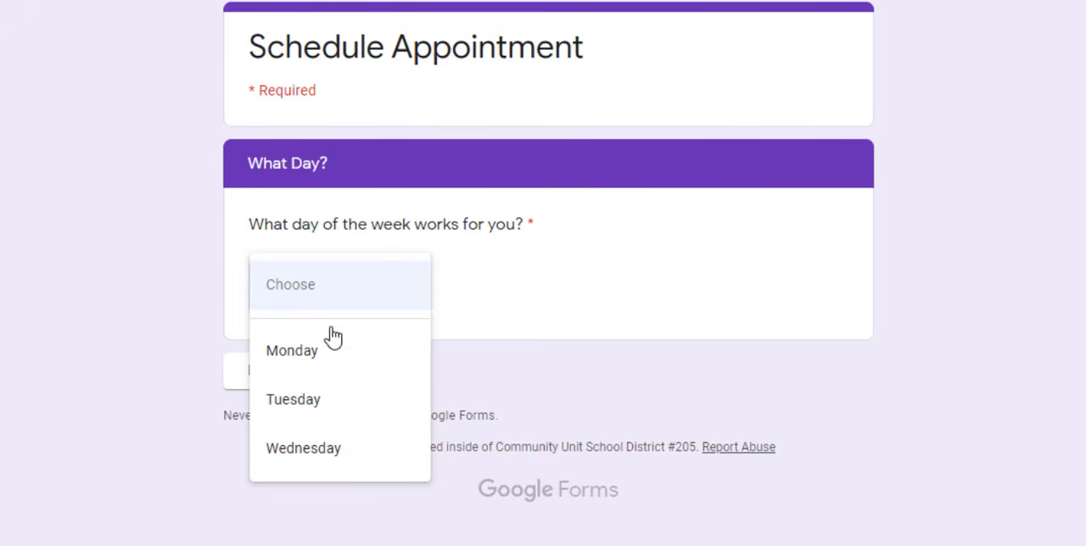
left_click(310, 406)
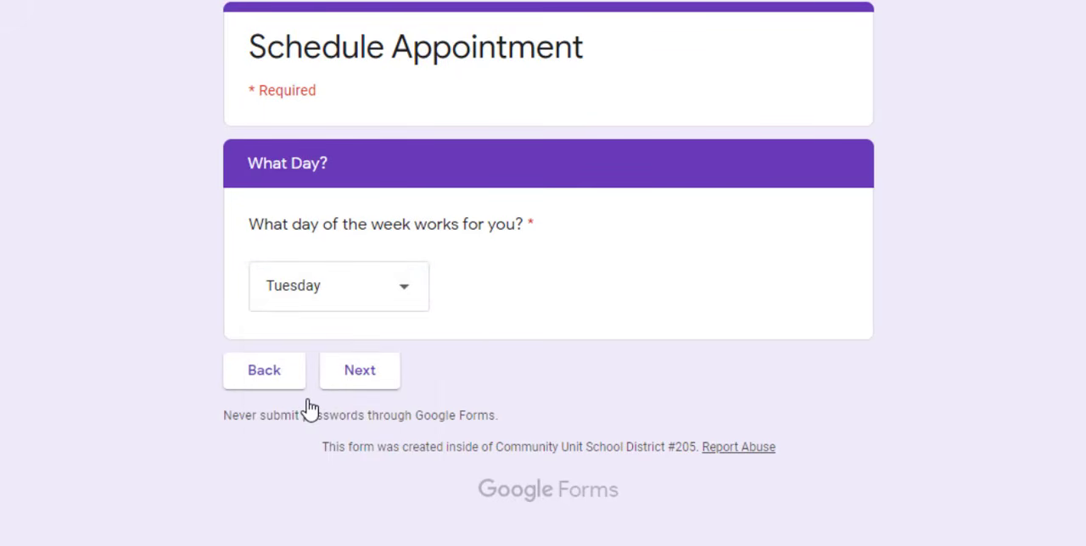
left_click(376, 379)
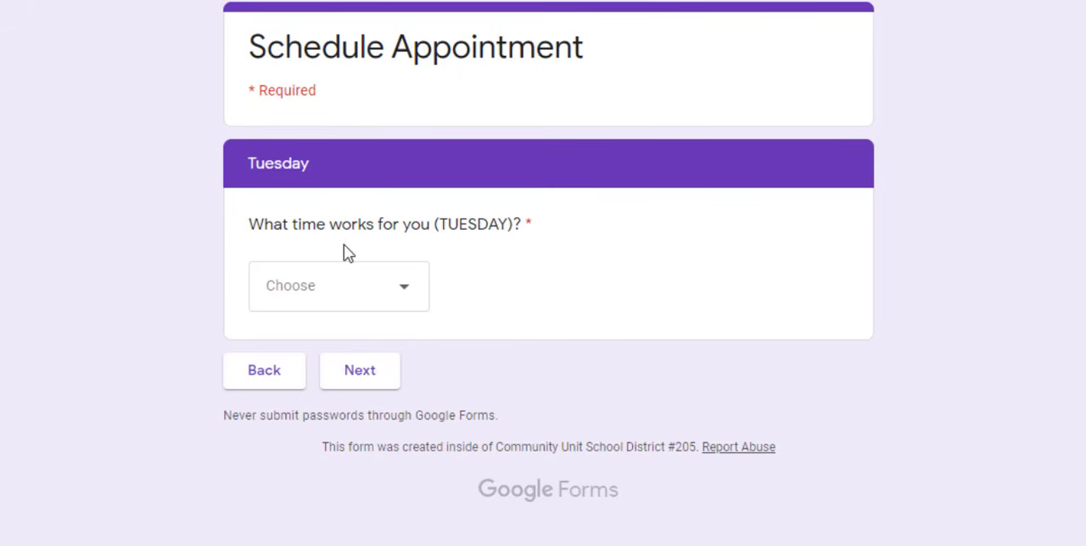
left_click(405, 294)
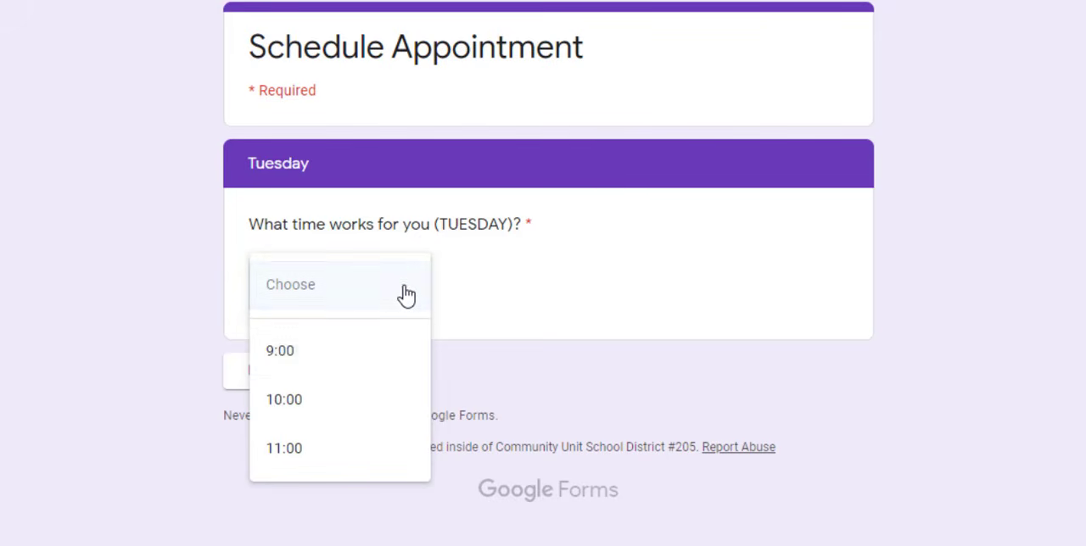
left_click(298, 407)
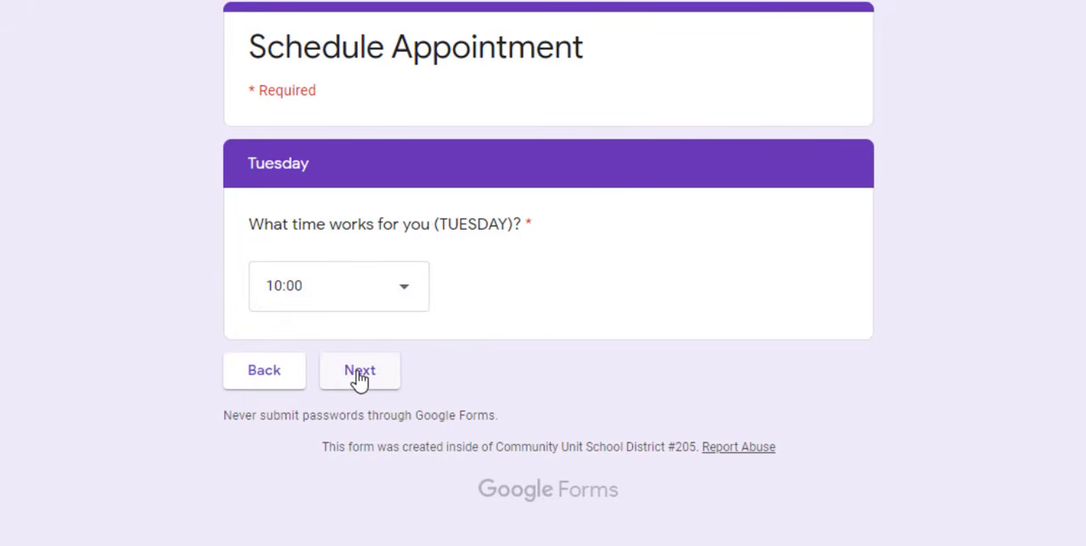
left_click(360, 373)
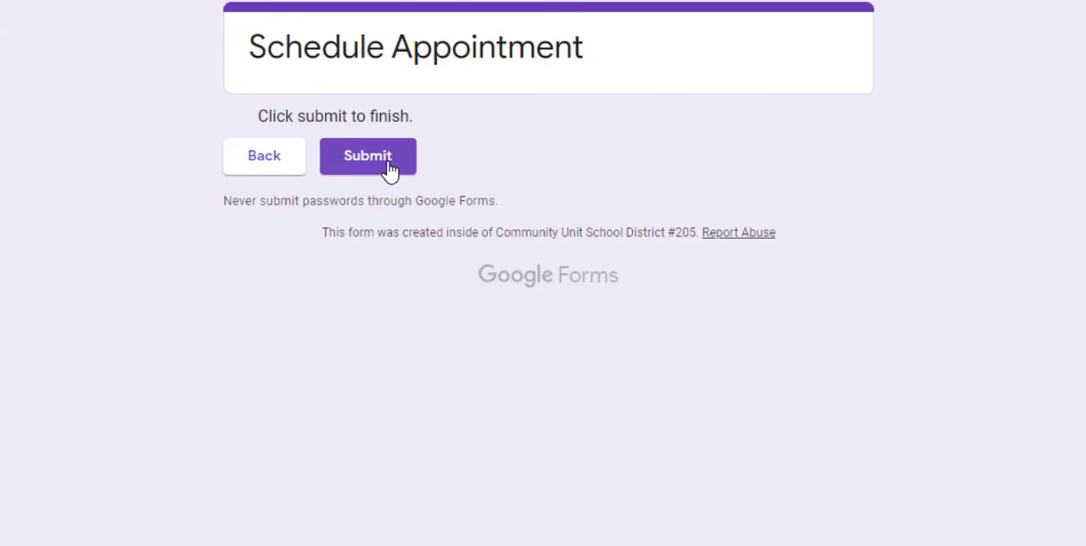
left_click(388, 170)
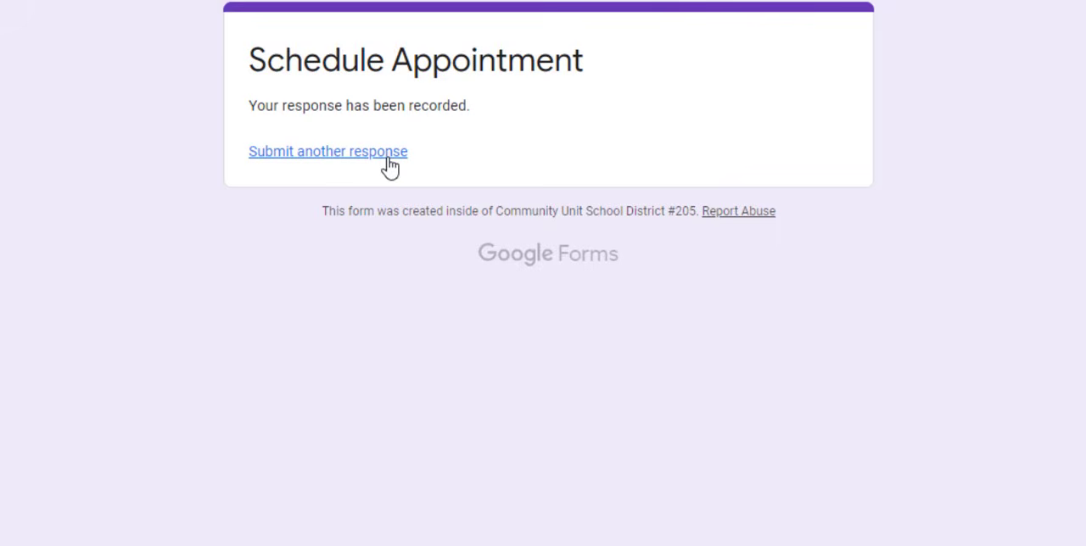
Start another response, fill in the respondent's name, answer Class Period with "Sm", and continue to the What Day? section
left_click(325, 162)
left_click(322, 223)
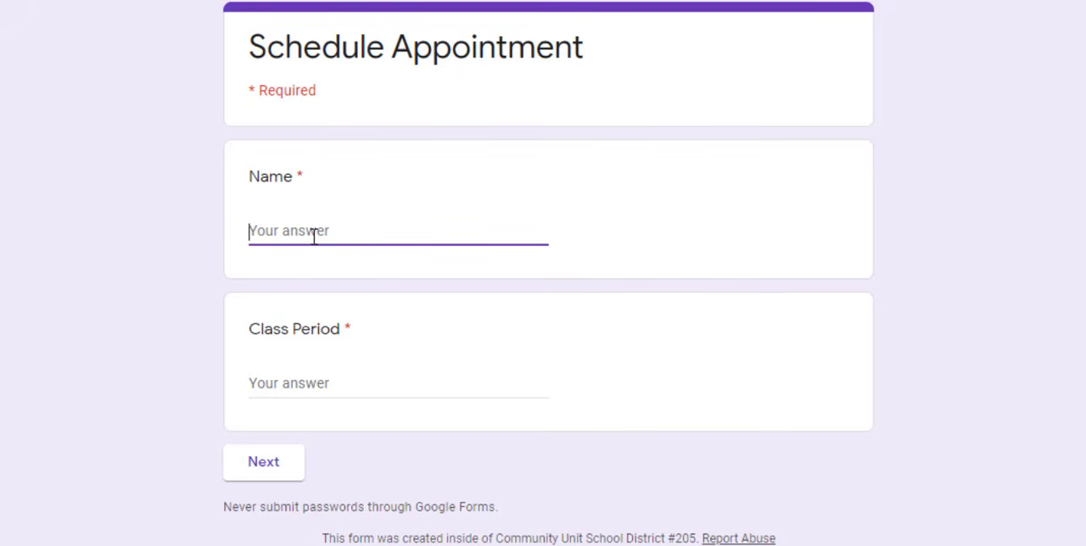
type("John")
key("Tab")
type("Sm")
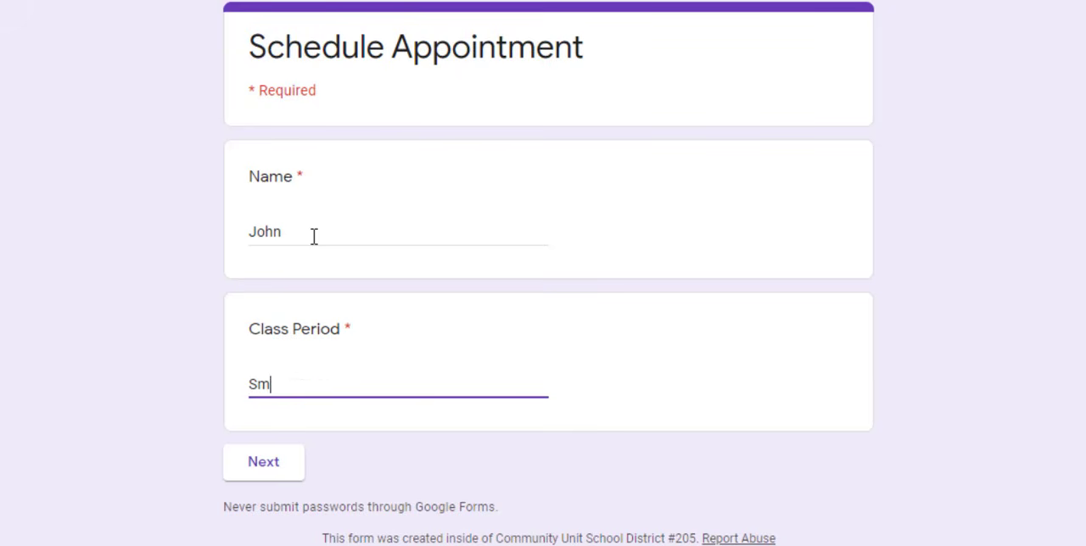
left_click(281, 466)
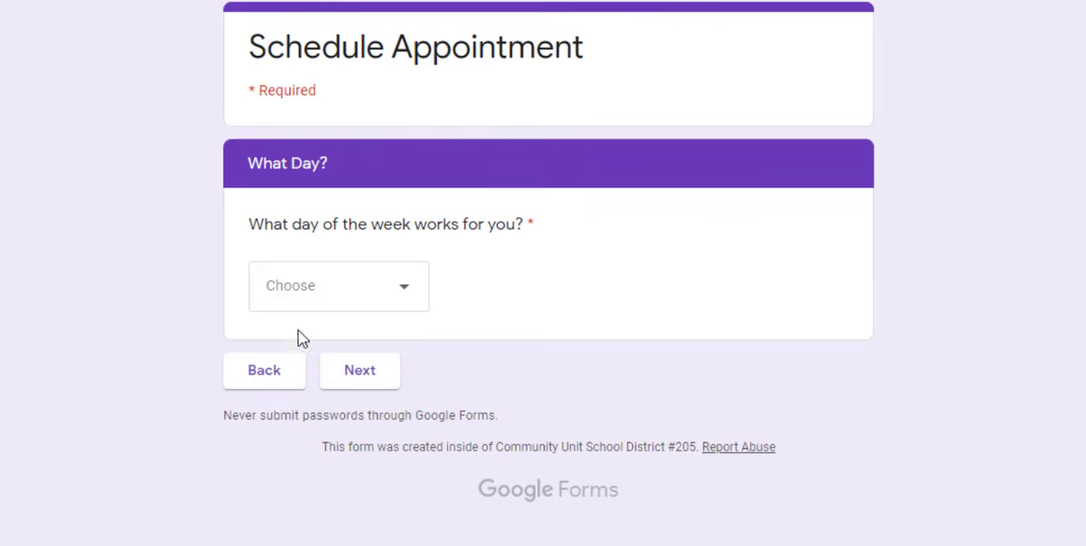
Choose Tuesday as the day and 9:00 as the time, and submit this second response
left_click(401, 291)
left_click(293, 400)
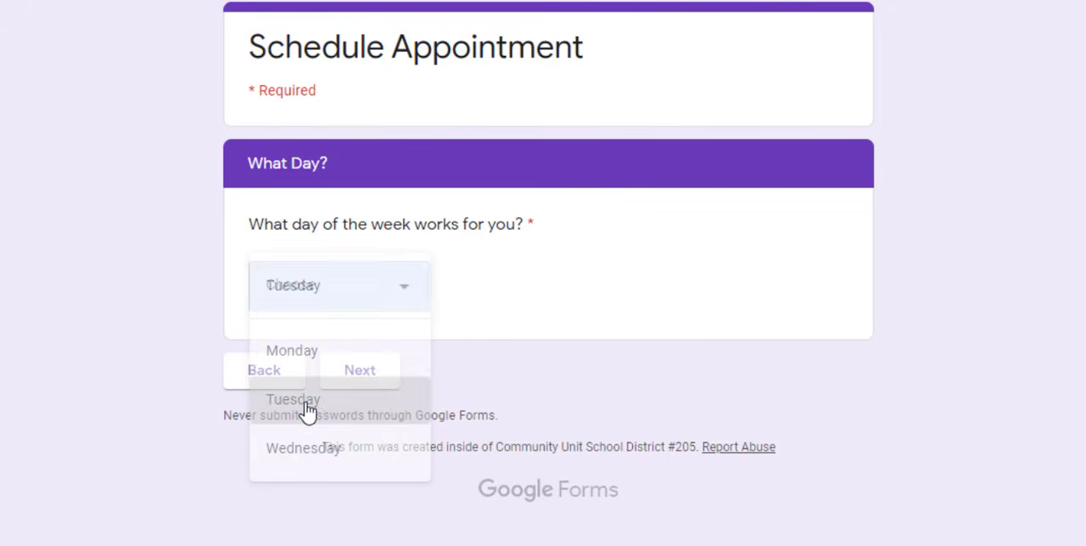
left_click(355, 373)
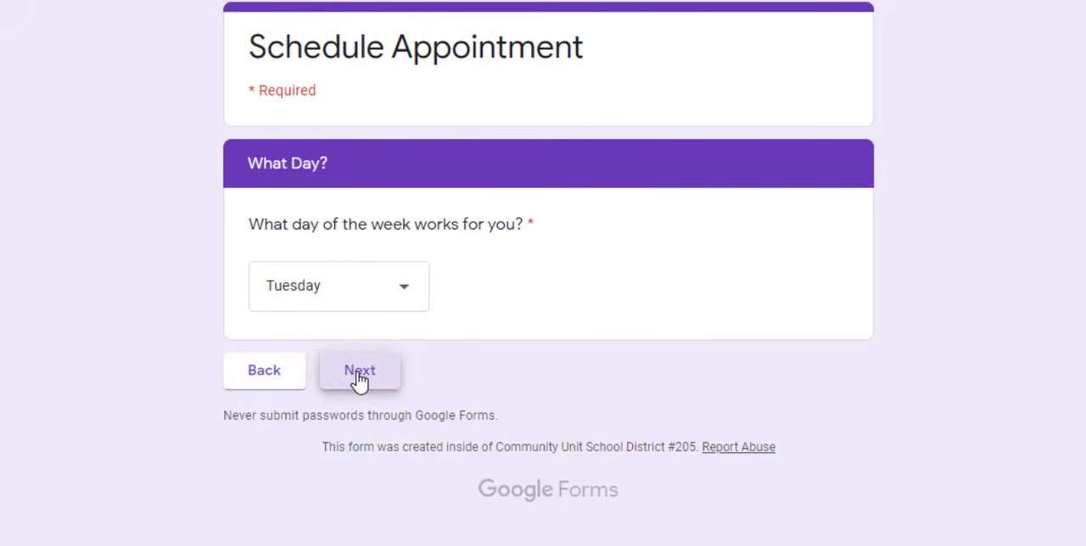
left_click(406, 290)
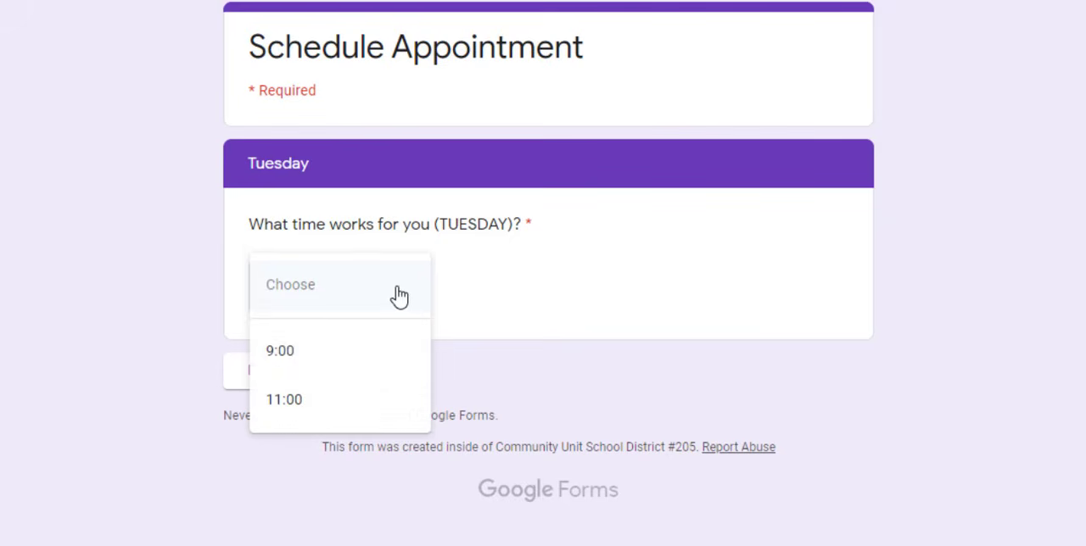
left_click(282, 358)
left_click(360, 367)
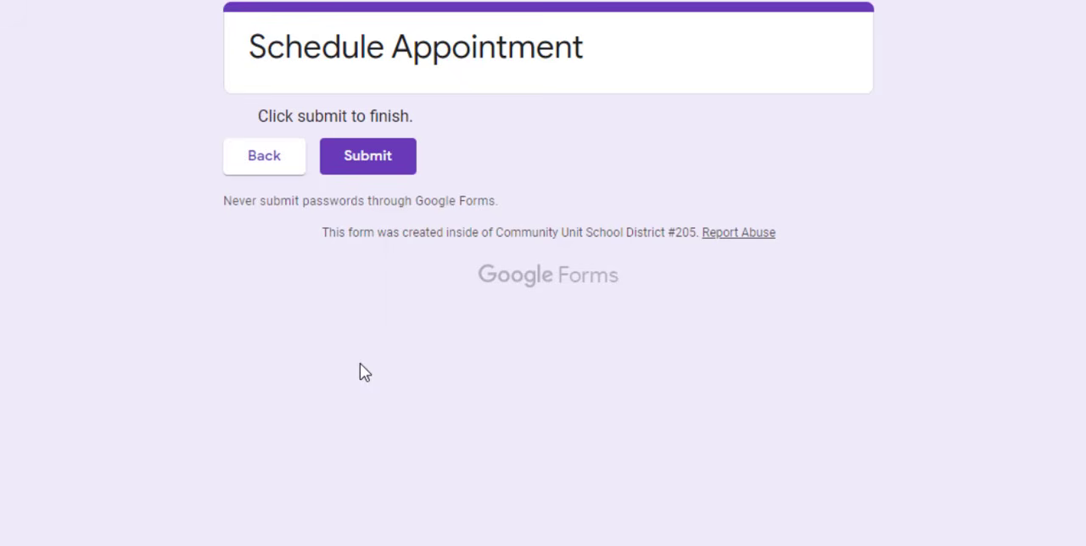
left_click(374, 161)
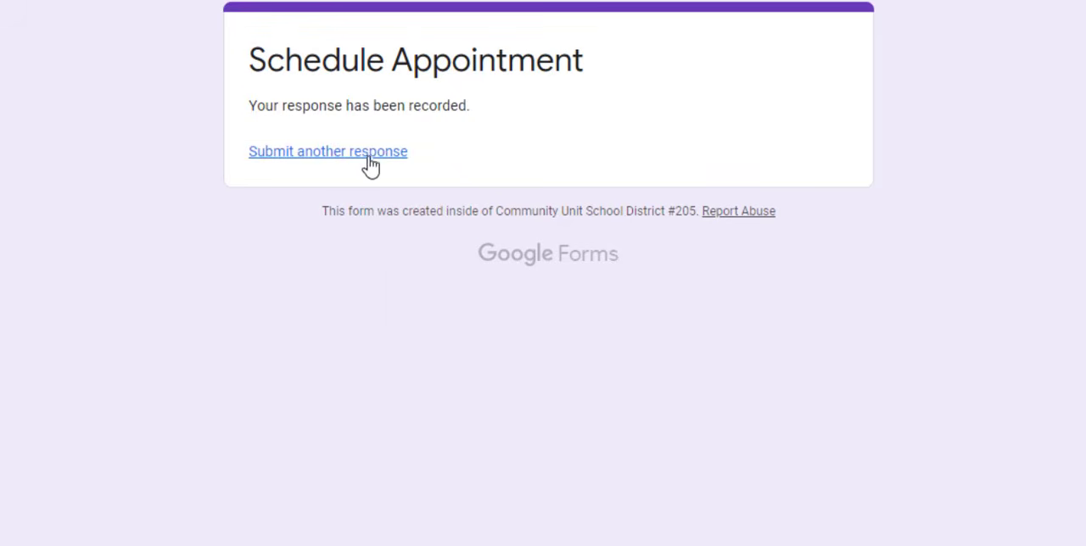
Start a third response, fill in the respondent's name, answer Class Period with "q", and continue to the What Day? section
left_click(353, 161)
left_click(338, 231)
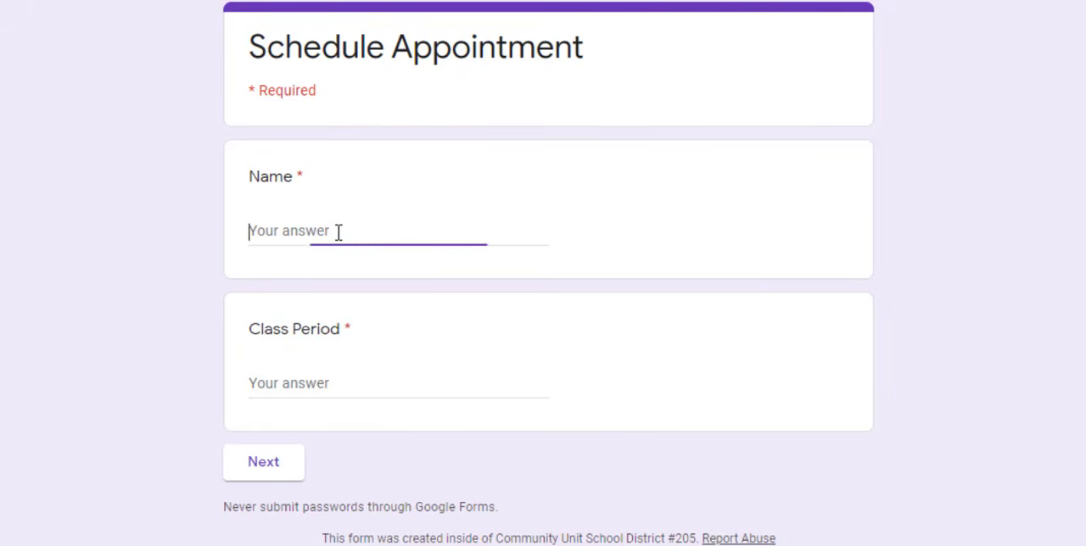
type("Jane")
key("Tab")
type("D")
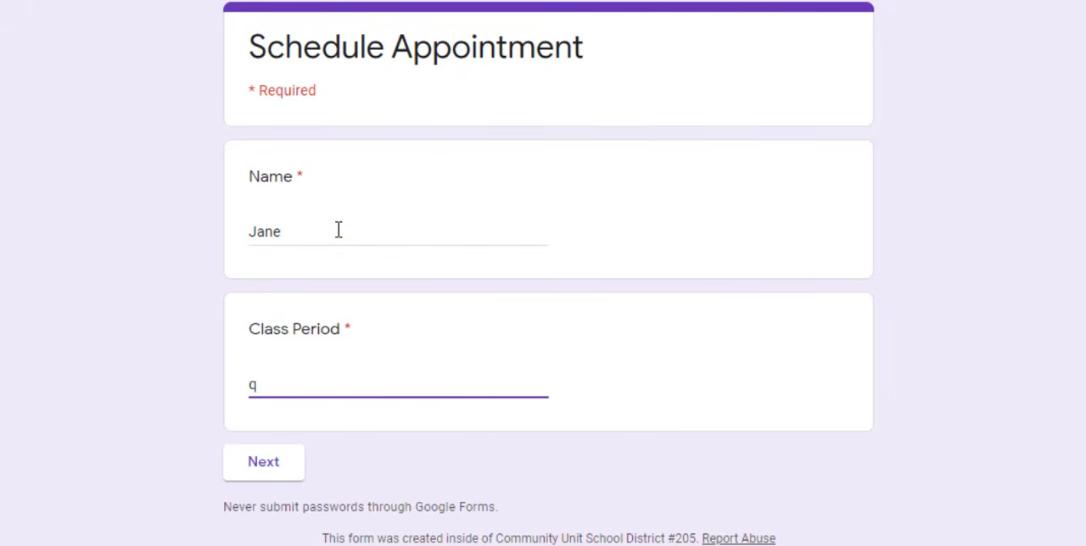
left_click(271, 464)
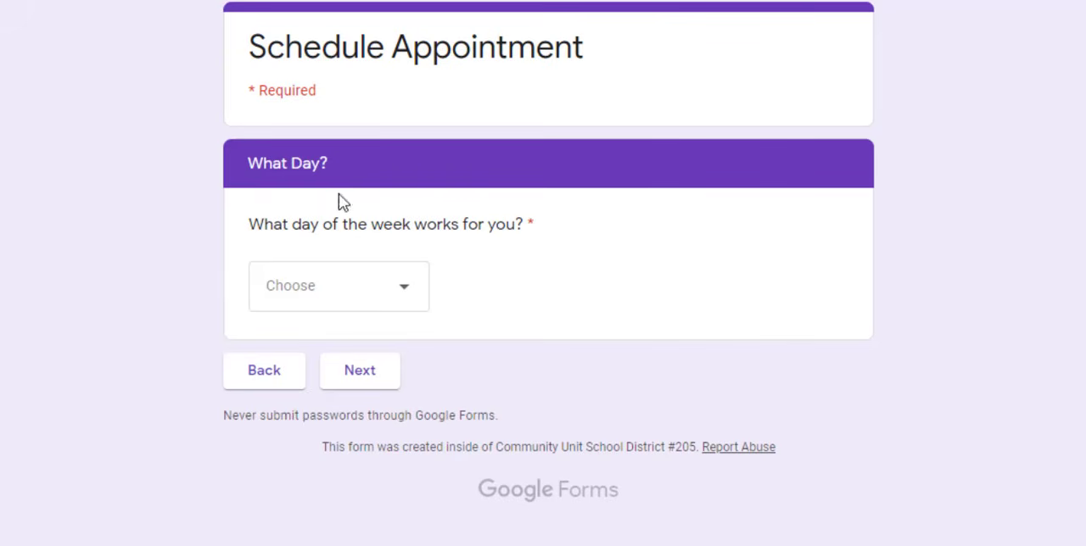
Choose Tuesday to check which times are still offered for that day, and return to the day question
left_click(402, 292)
left_click(306, 397)
left_click(370, 378)
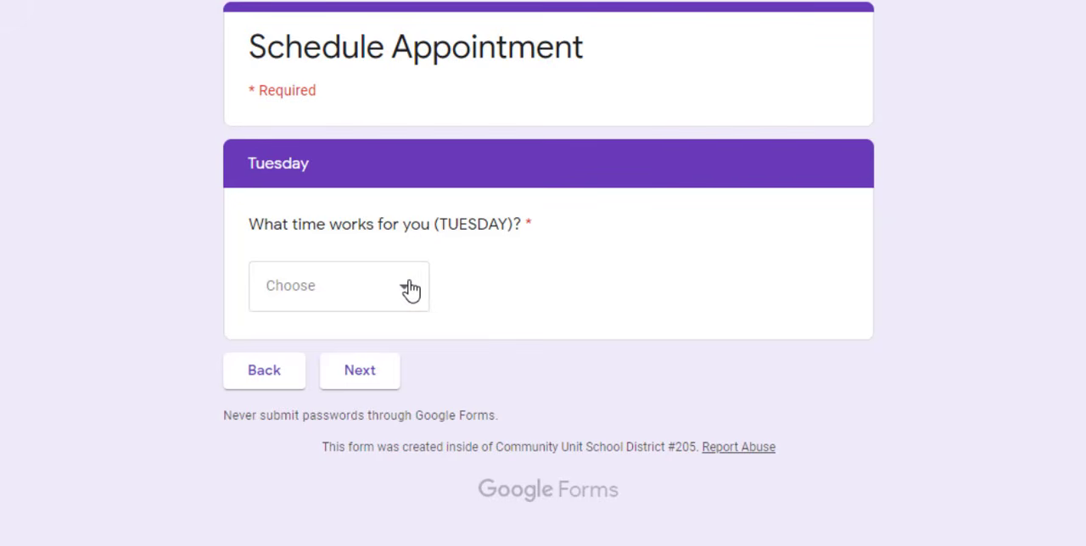
left_click(408, 288)
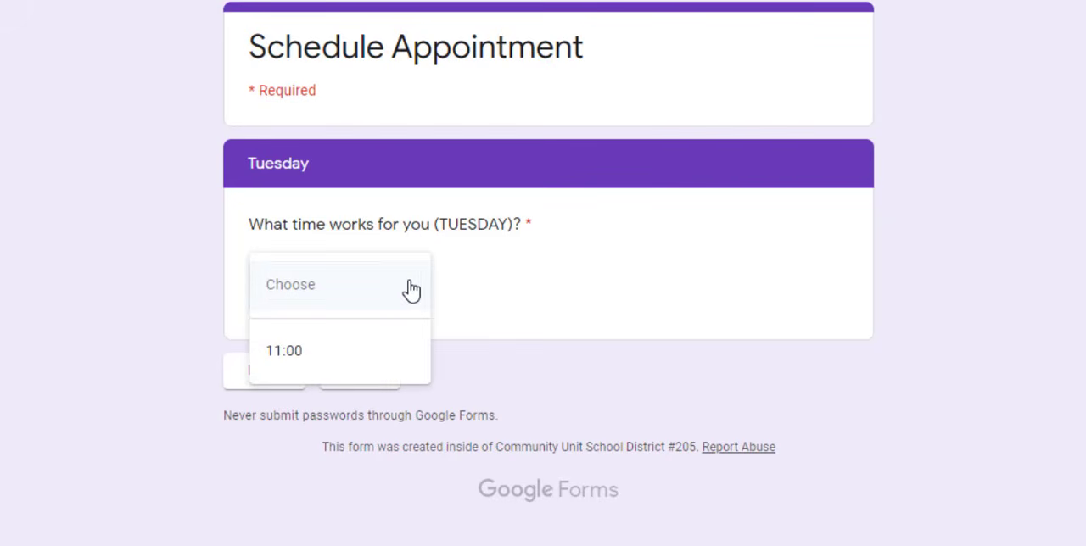
left_click(511, 287)
left_click(258, 388)
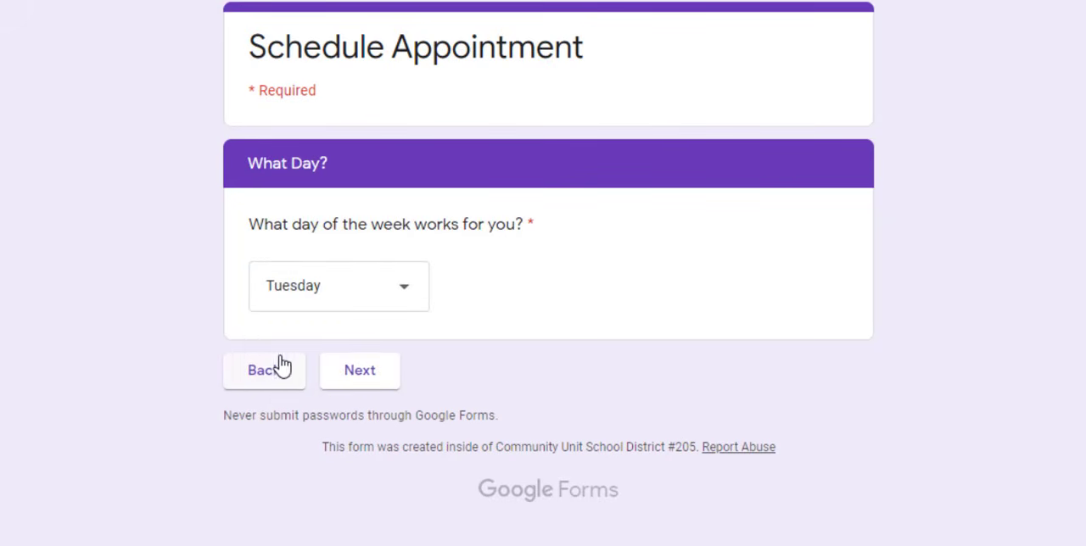
Change the day to Monday, choose 9:00 as the time, and submit the response
left_click(403, 292)
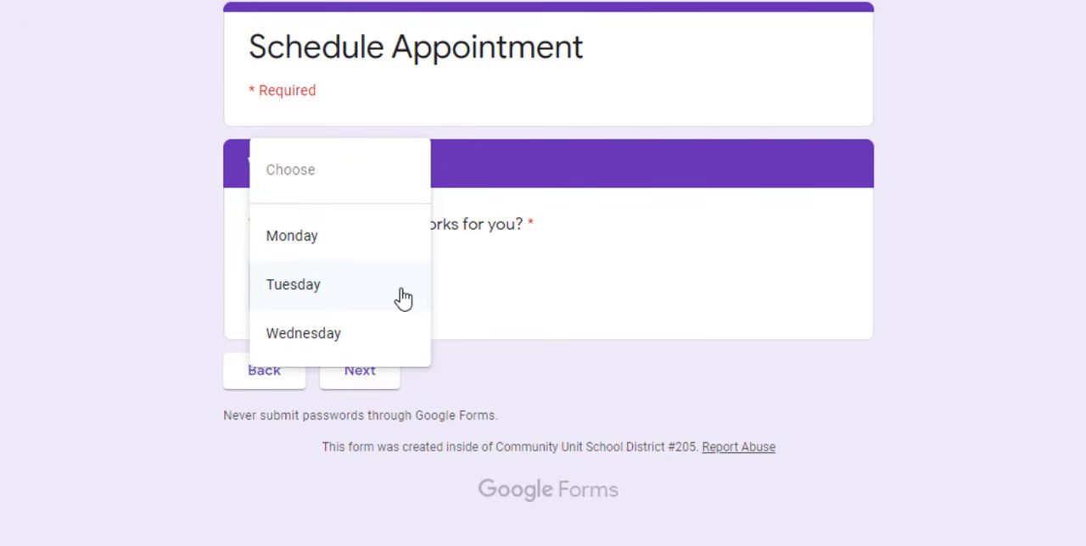
left_click(313, 242)
left_click(357, 383)
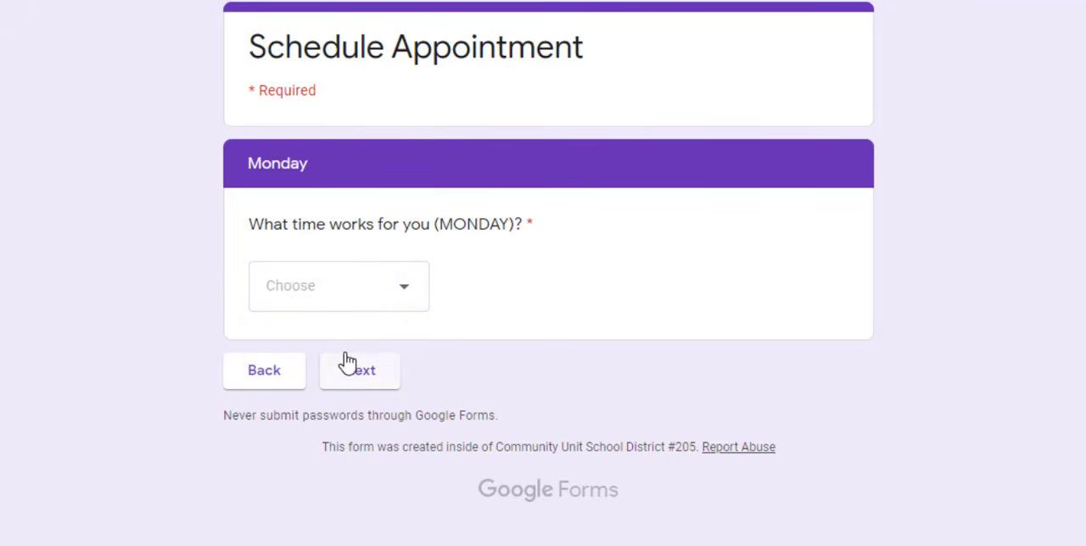
left_click(396, 292)
left_click(286, 355)
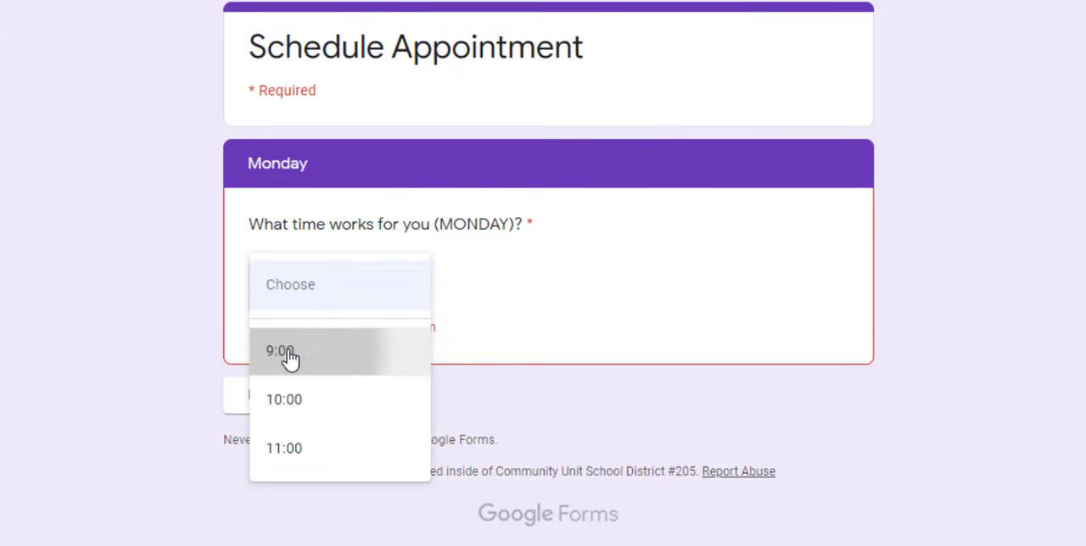
left_click(359, 376)
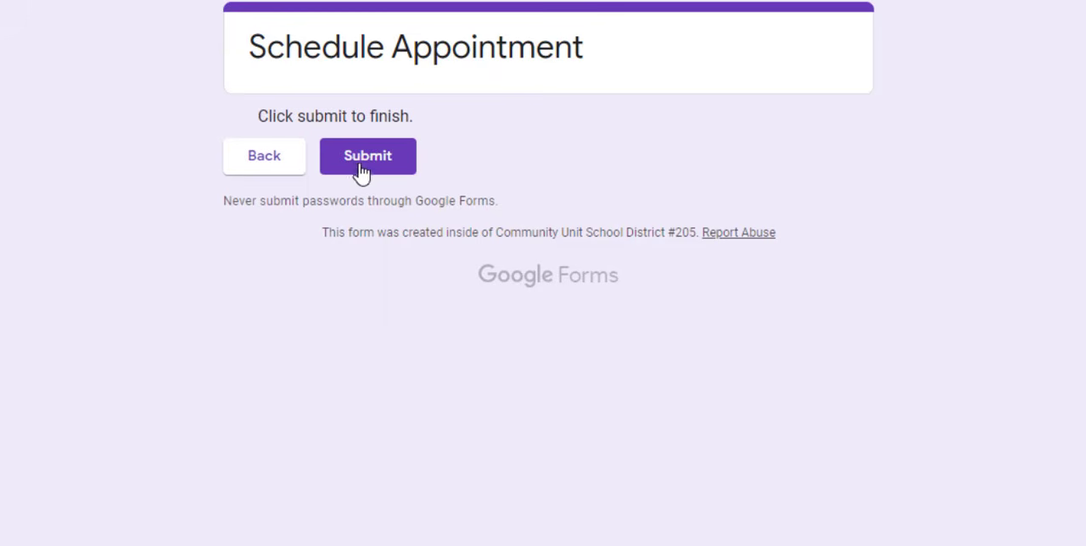
left_click(358, 162)
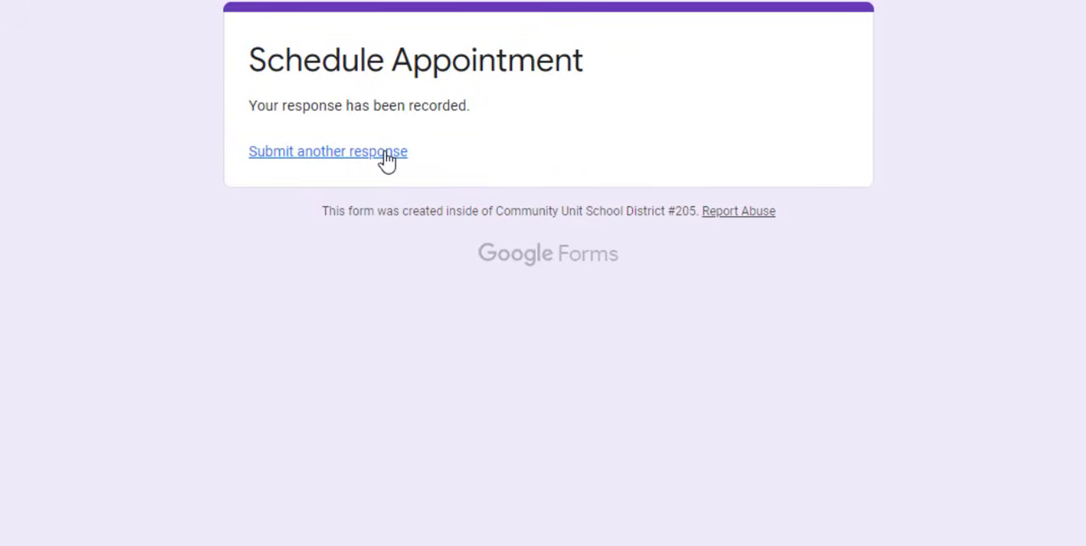
Start a fourth response, fill in the respondent's name, answer Class Period with "B", and continue to the What Day? section
left_click(387, 154)
left_click(328, 226)
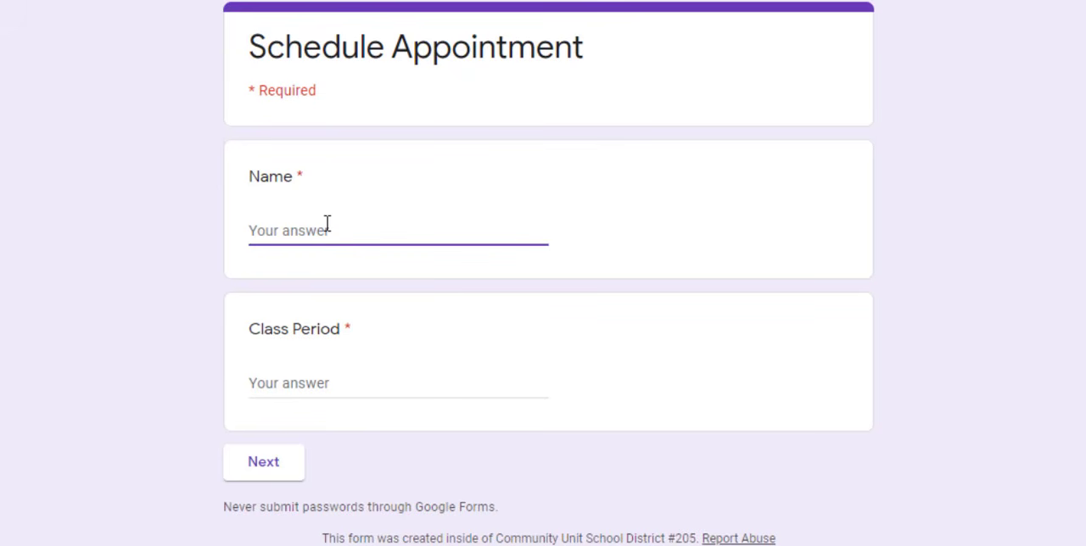
type("John")
left_click(277, 382)
type("Brown")
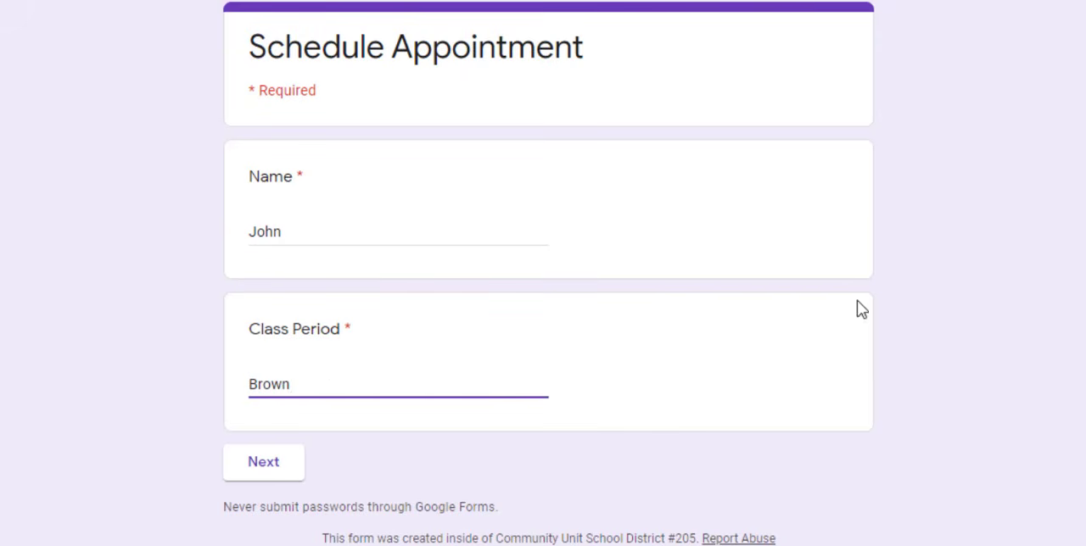
left_click(259, 469)
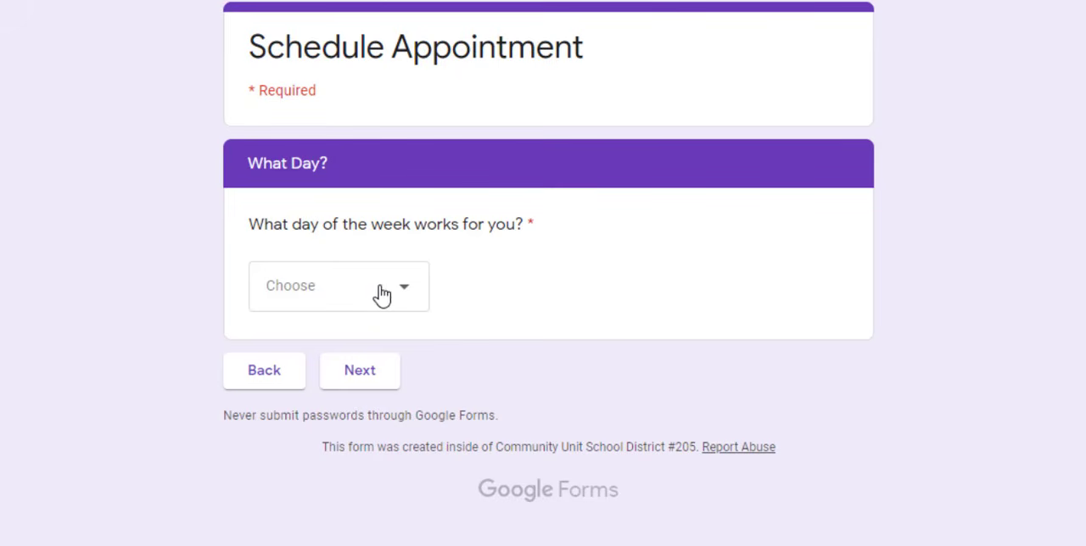
Choose Wednesday as the day, pick a time for it, and submit the response
left_click(409, 302)
left_click(322, 470)
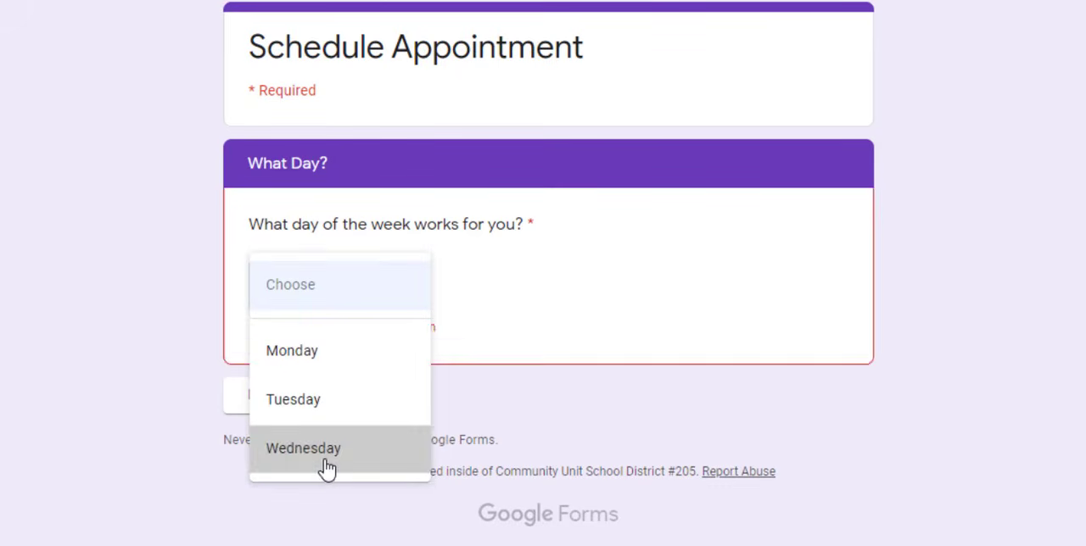
left_click(376, 382)
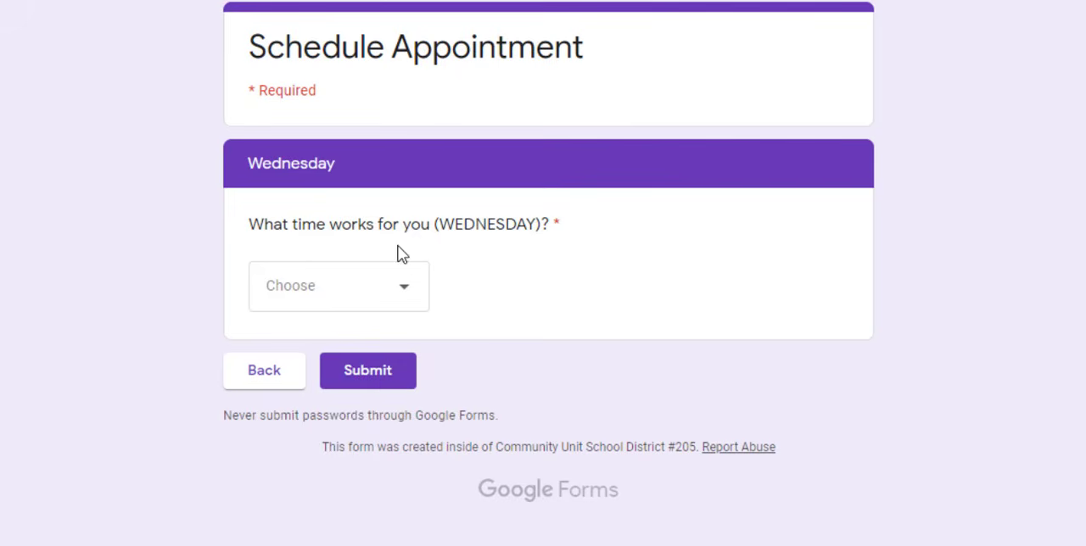
left_click(410, 303)
left_click(284, 414)
left_click(389, 383)
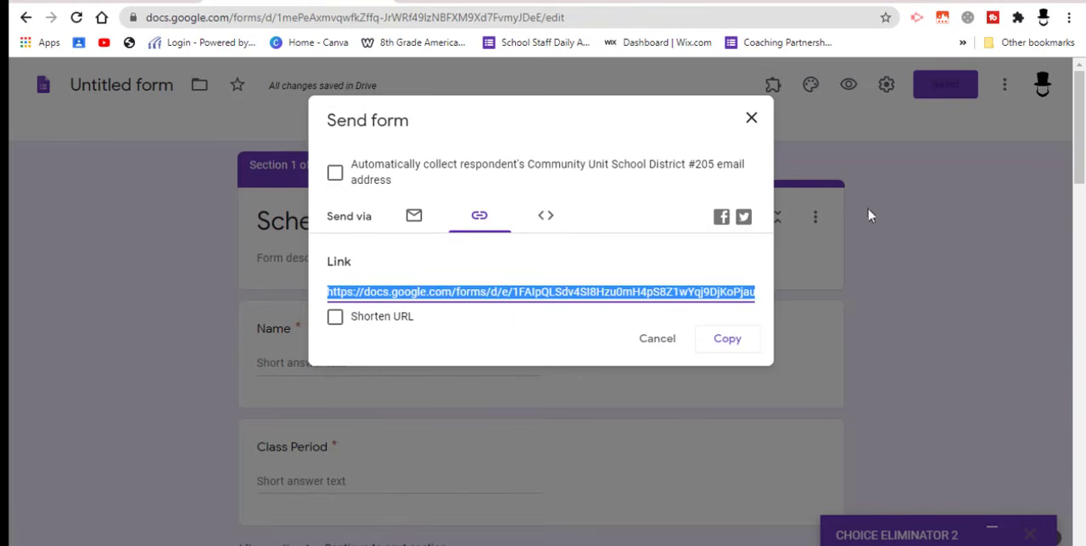
Close the Send form dialog in the form editor and link the responses to a new spreadsheet named "Untitled form (Responses)"
left_click(751, 118)
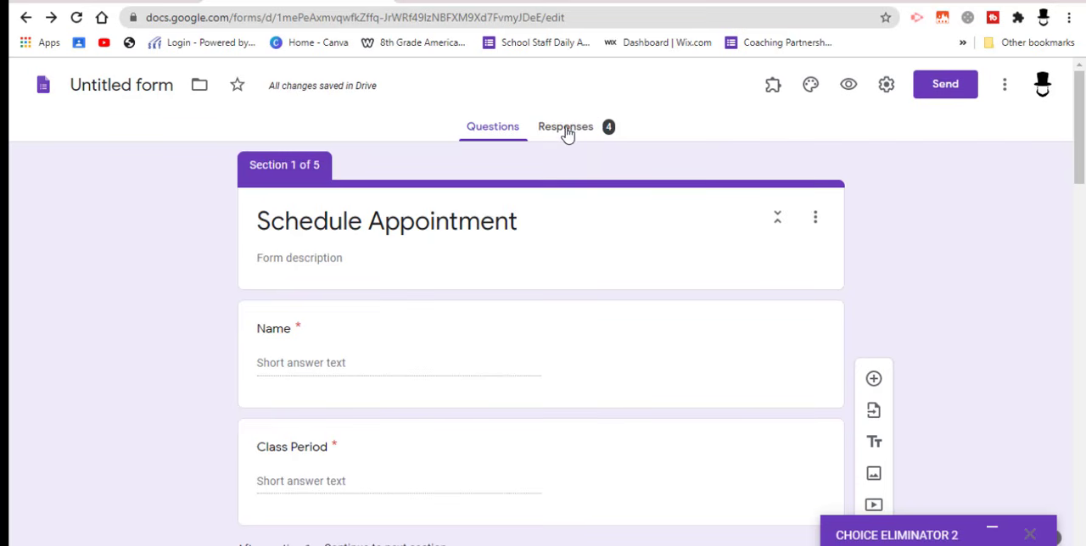
left_click(566, 129)
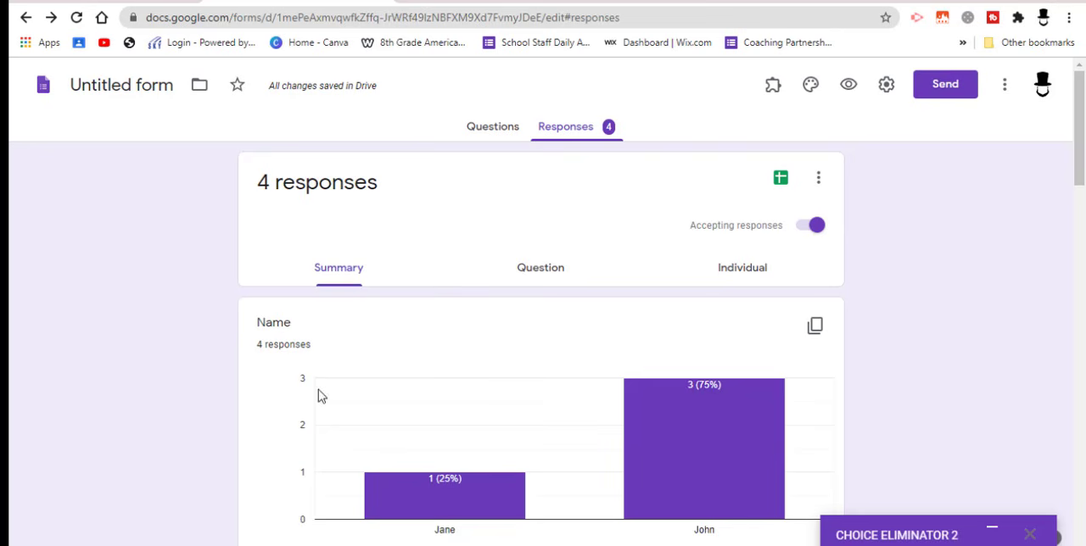
left_click(781, 181)
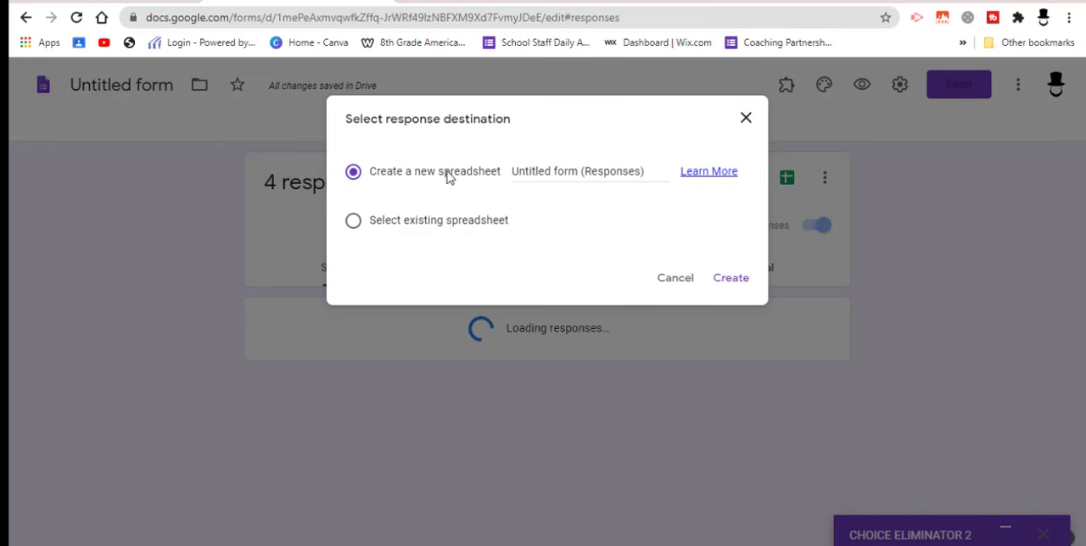
left_click(735, 287)
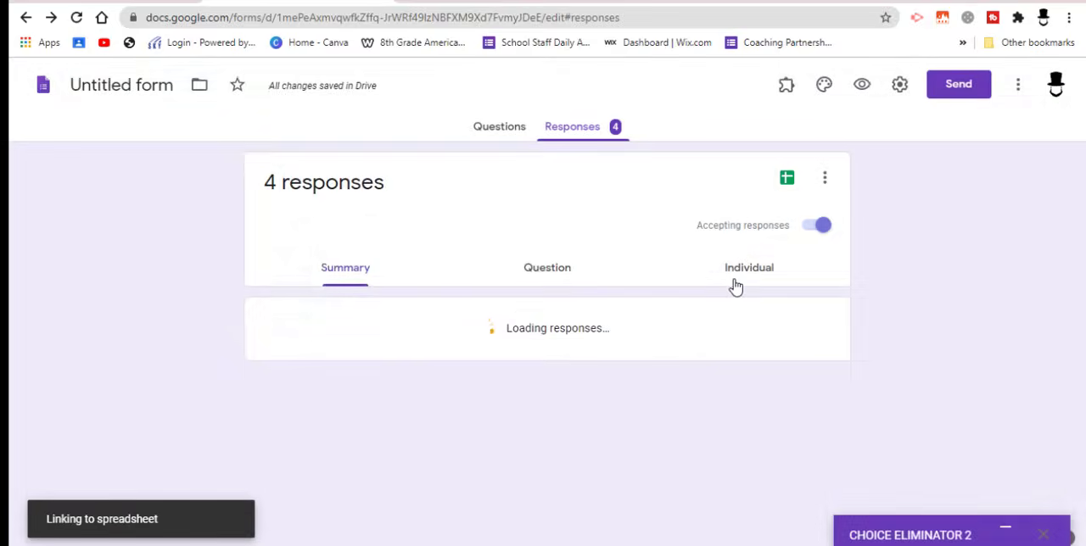